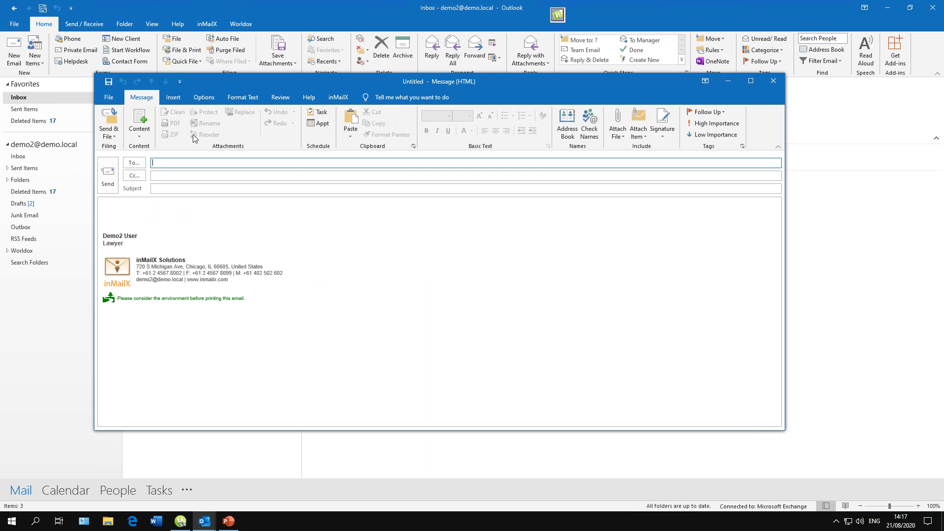
# - Browse for files to attach and check ConfidentialityAgreement-Markup, ConsultancyAgreement, inMailX for Worldox Brochure, inMailX Presentation_120531, inMailX ROI Calculator_110829_1 and inMailX Solution Overview
pyautogui.click(618, 141)
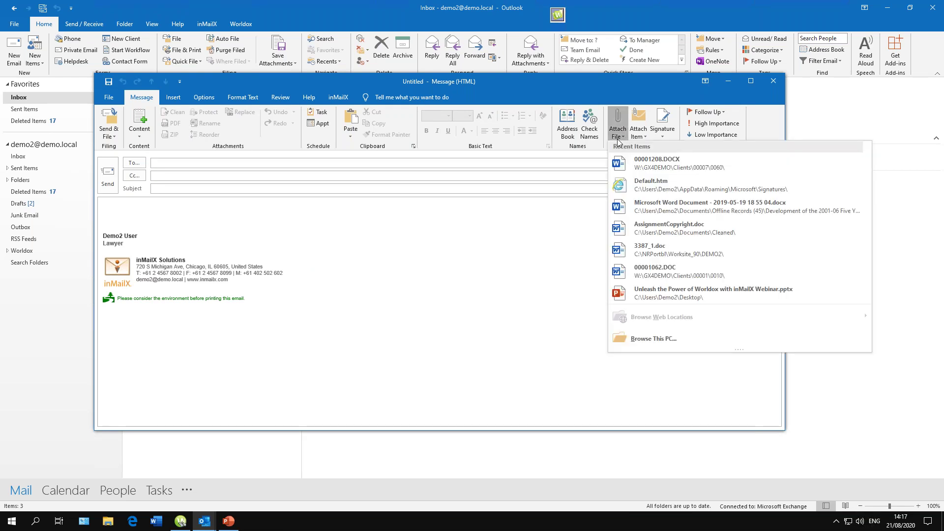
pyautogui.click(653, 338)
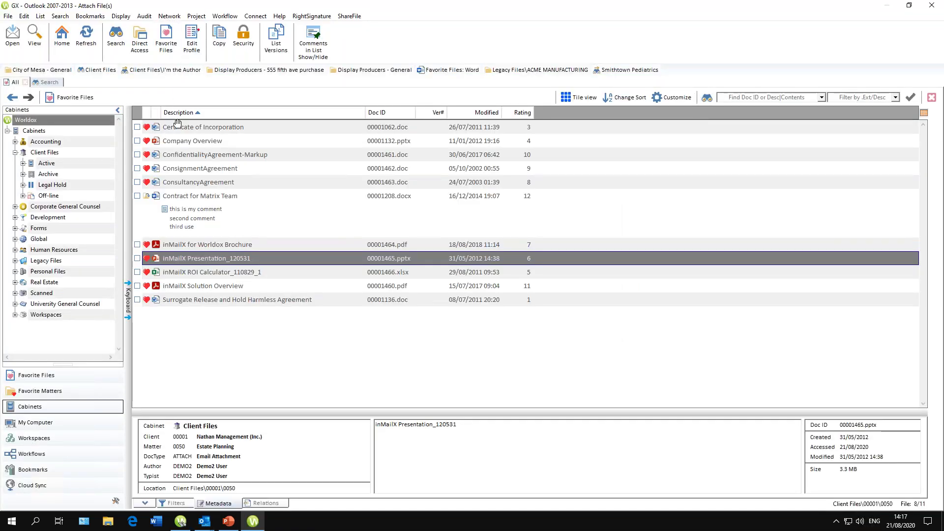
pyautogui.click(140, 156)
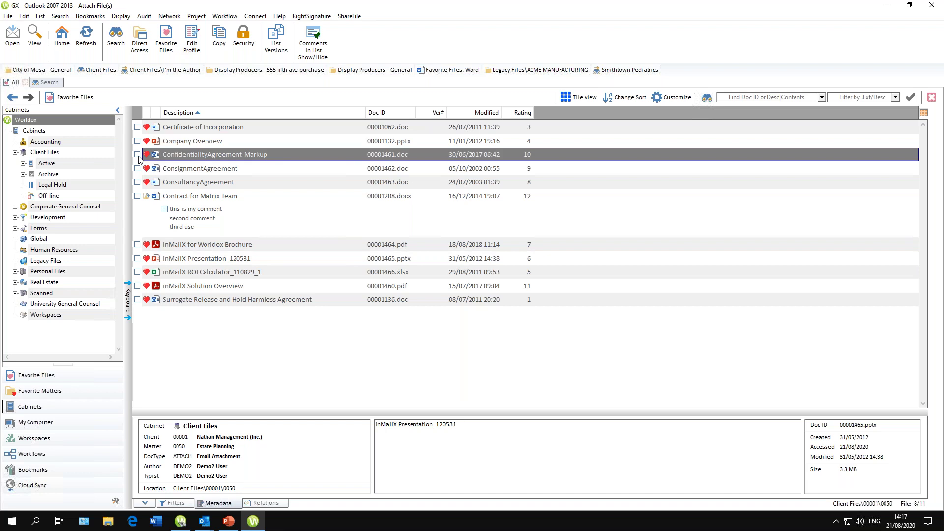
pyautogui.click(138, 183)
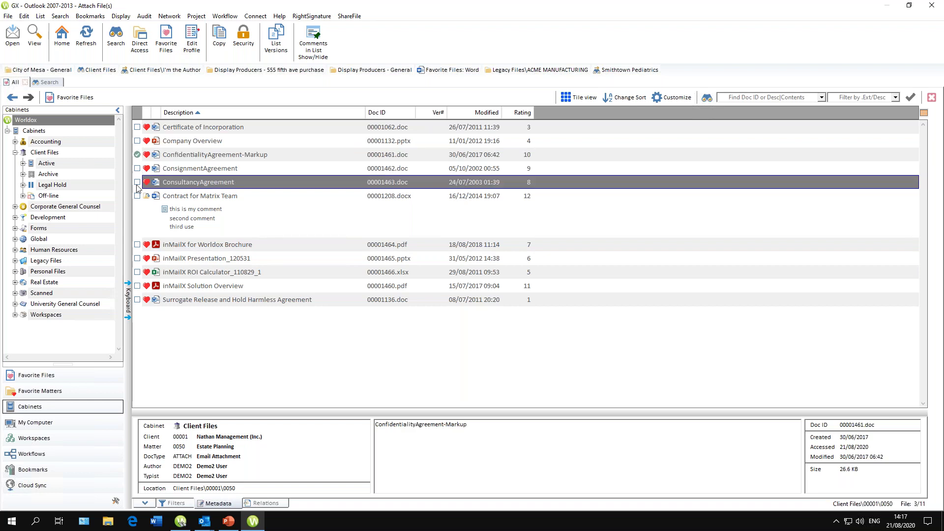
pyautogui.click(140, 245)
pyautogui.click(138, 259)
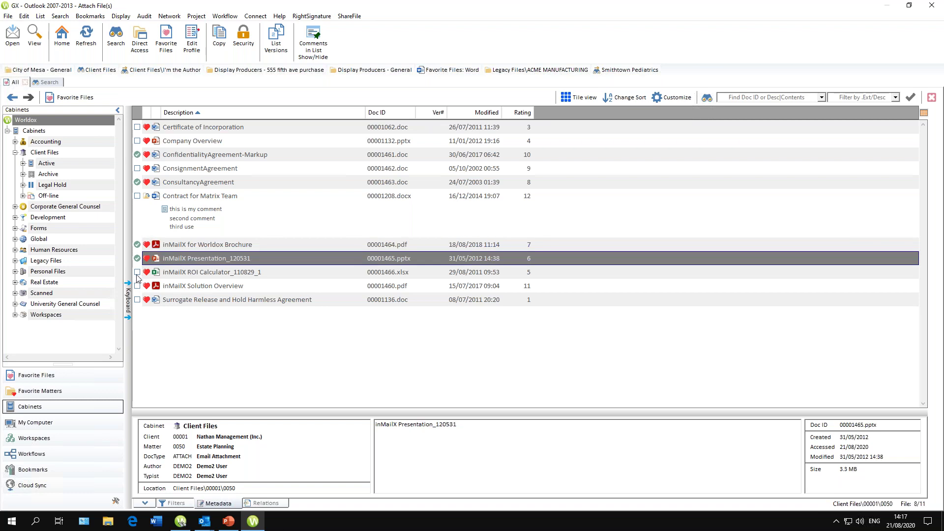
pyautogui.click(138, 273)
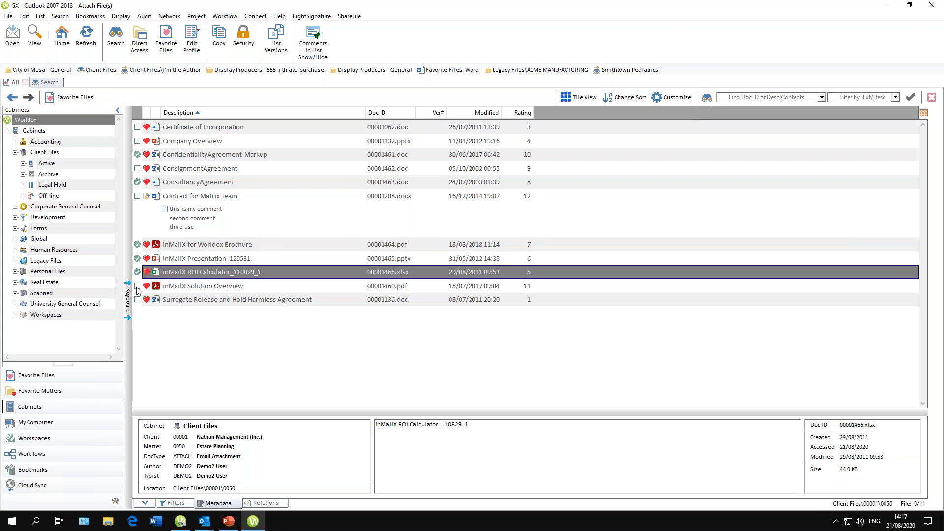
pyautogui.click(137, 287)
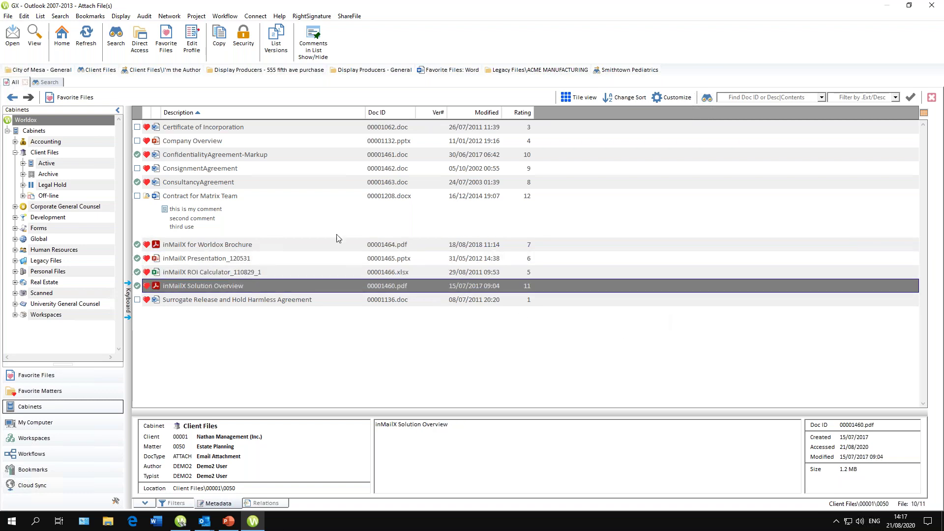
# - Attach the six checked files to the email in a Worldox file list, keeping the suggested list name
pyautogui.doubleClick(261, 258)
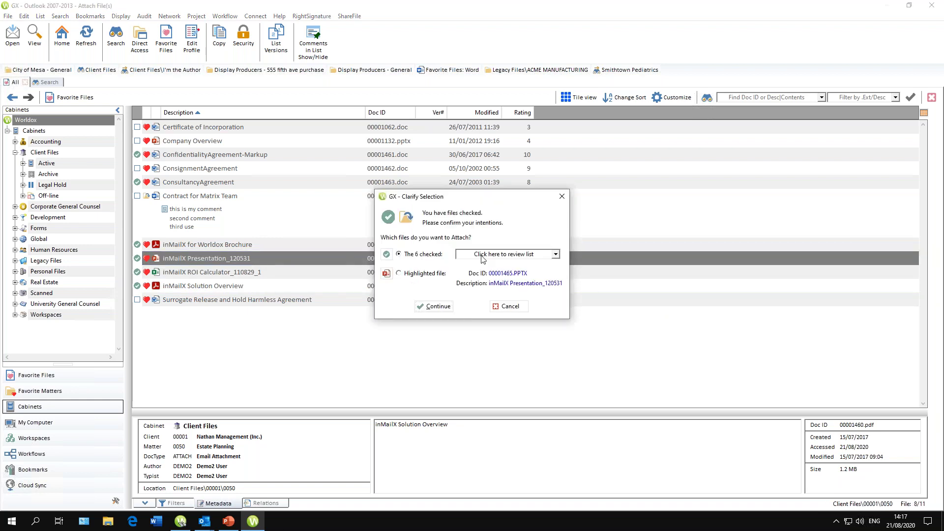
pyautogui.click(435, 305)
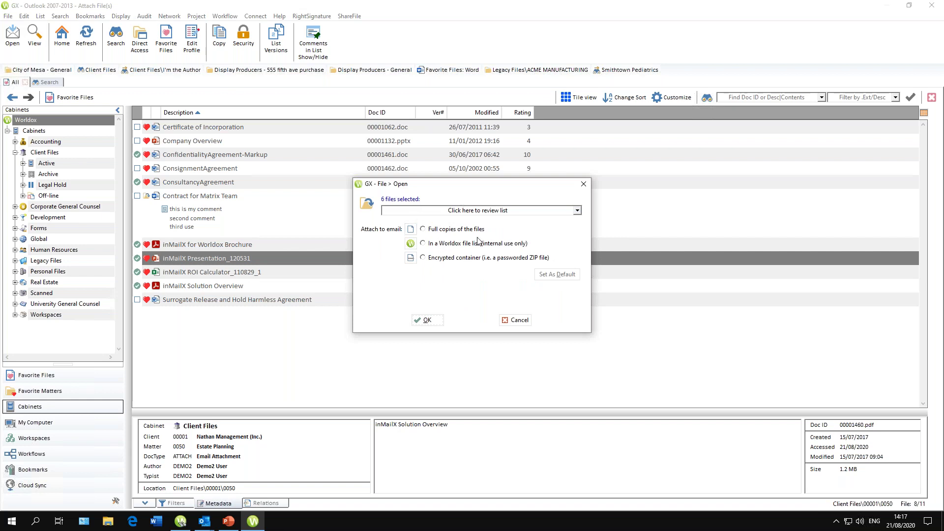
pyautogui.click(431, 244)
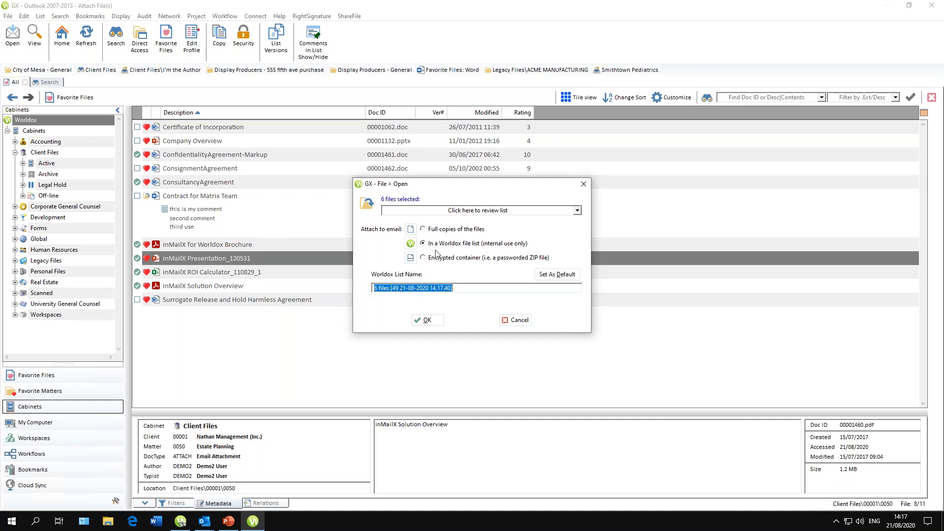
pyautogui.click(427, 320)
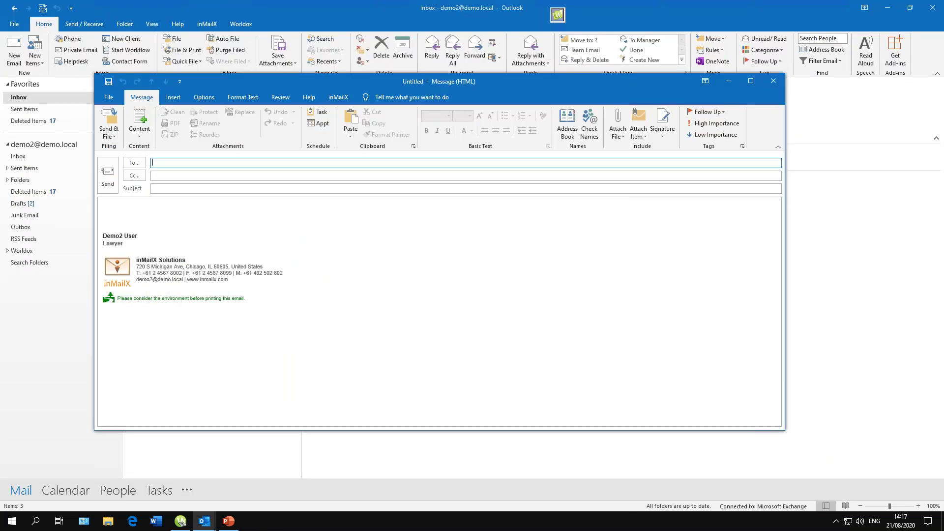
pyautogui.click(186, 188)
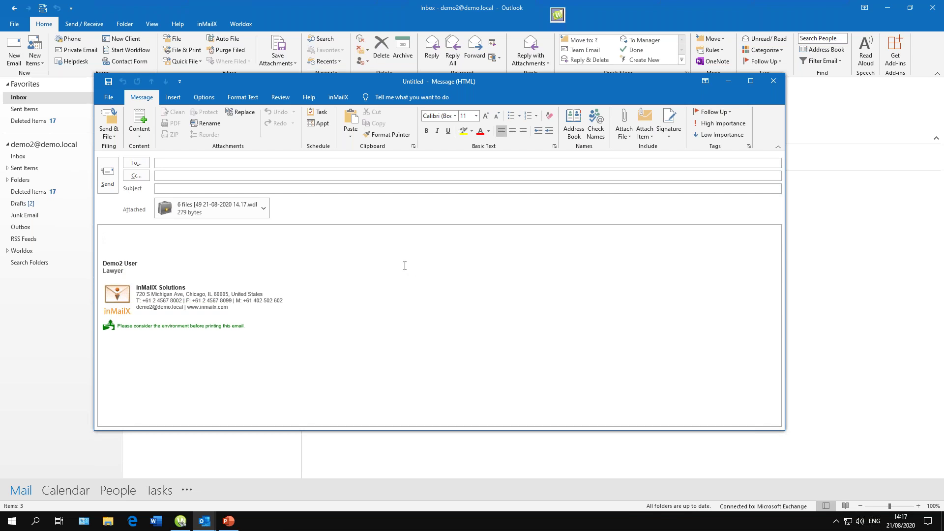
# - Replace the attached Worldox file list with copies of its files, without keeping the links
pyautogui.click(216, 163)
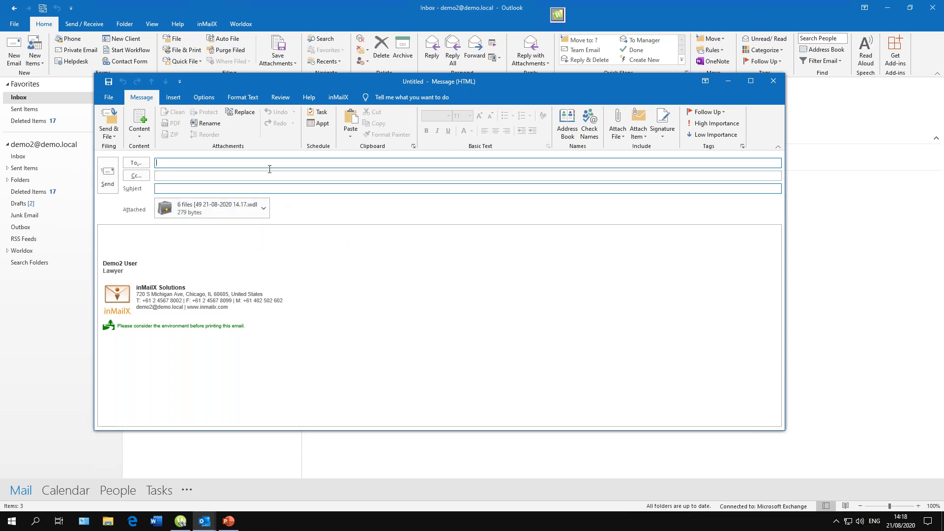
pyautogui.click(245, 112)
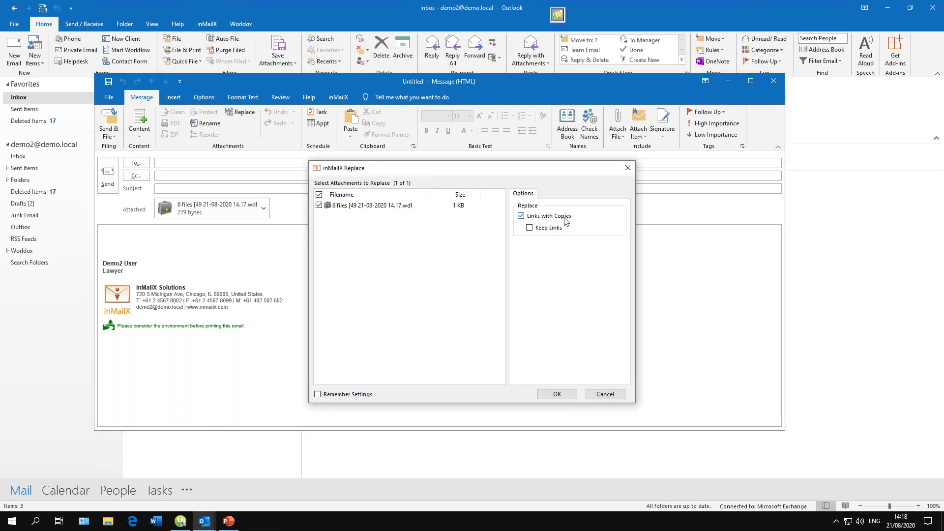
pyautogui.click(562, 394)
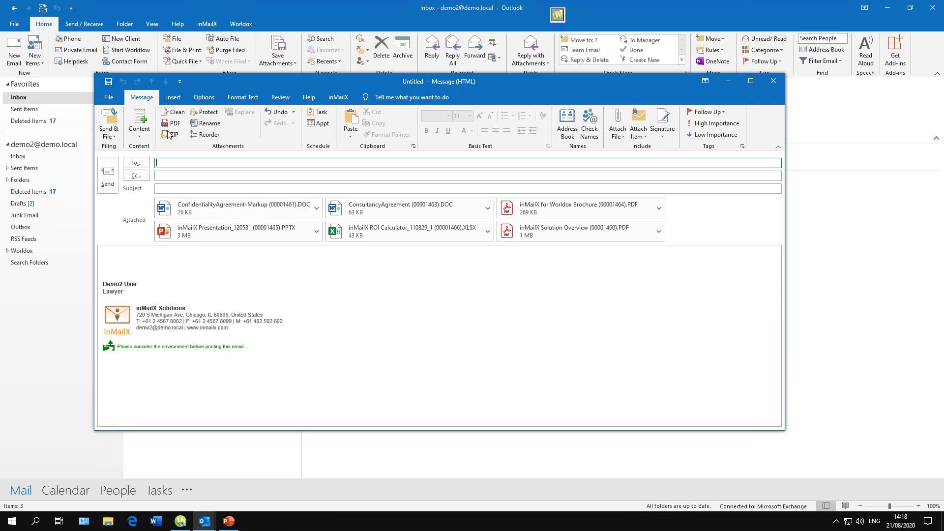
# - Start renaming the attachments and change ConfidentialityAgreement-Markup to "Confidentiality Agreement", keeping its document number
pyautogui.click(210, 124)
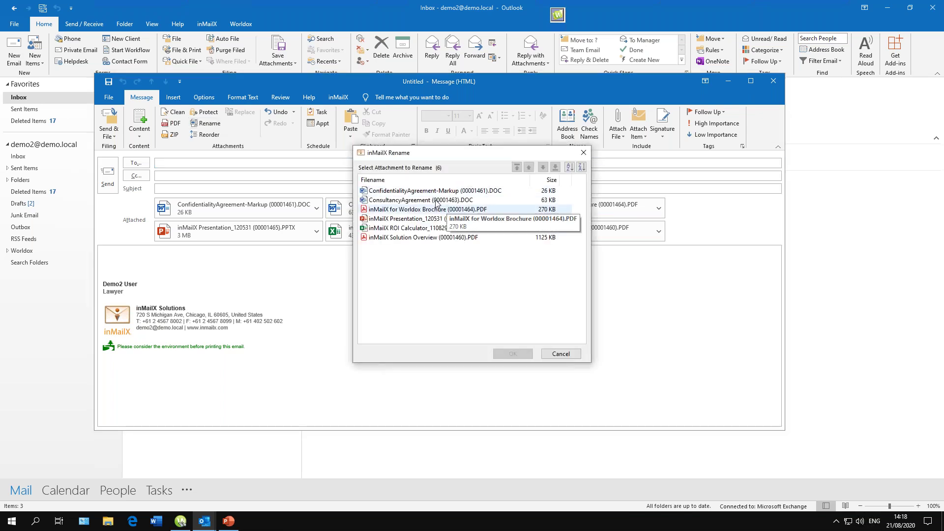
pyautogui.click(426, 193)
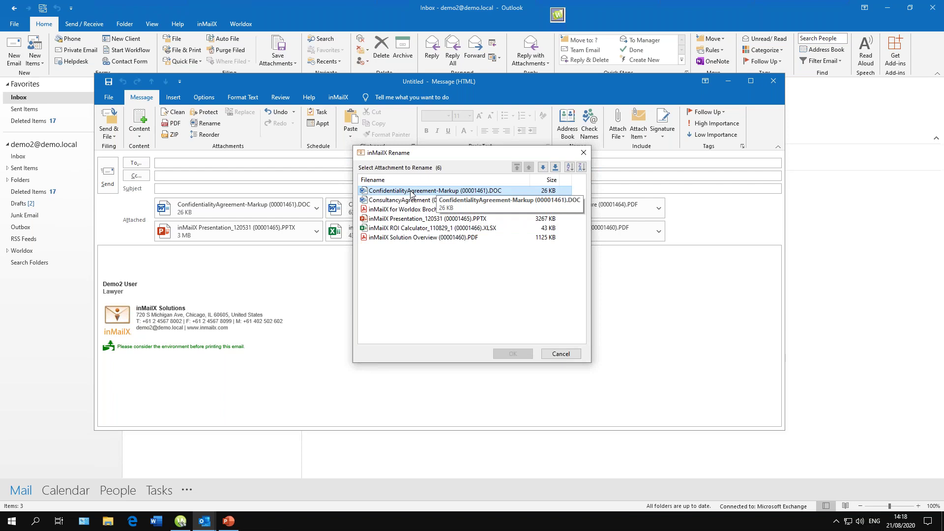
pyautogui.click(407, 192)
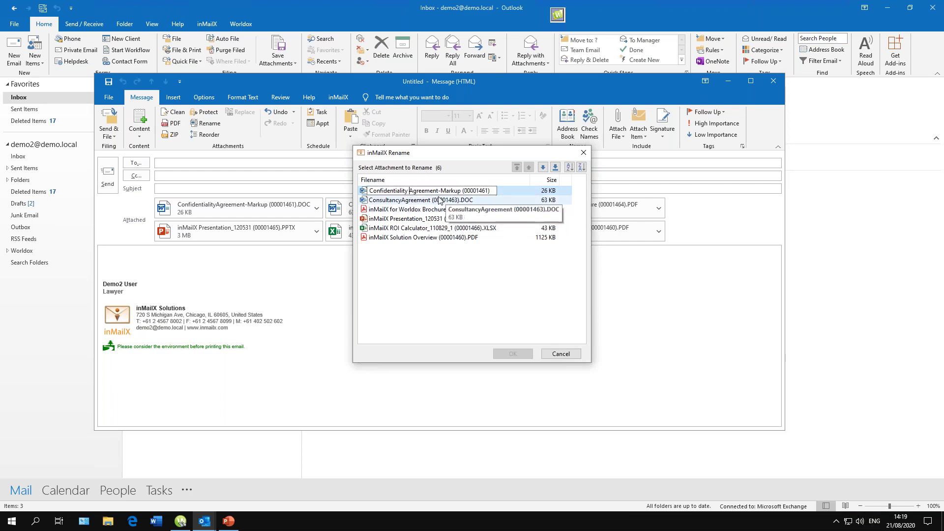
pyautogui.moveTo(438, 192); pyautogui.dragTo(461, 191)
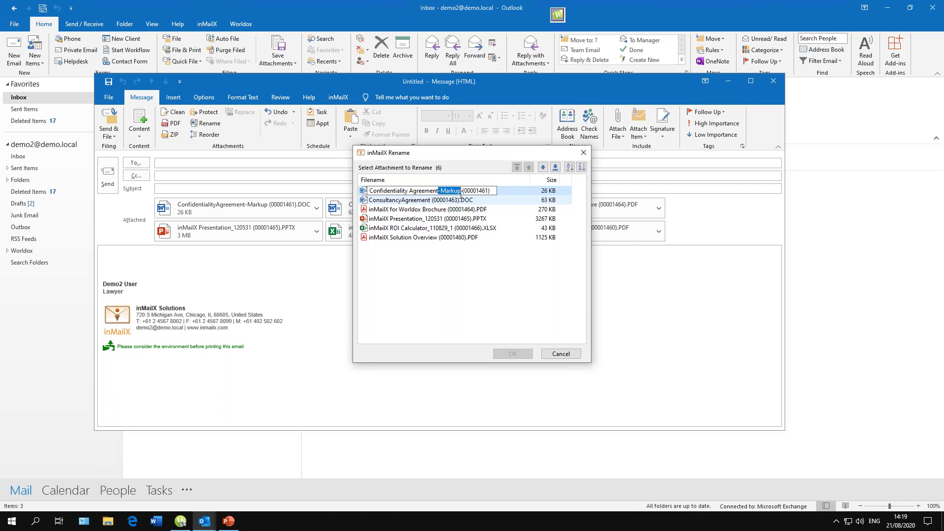
pyautogui.press('Delete')
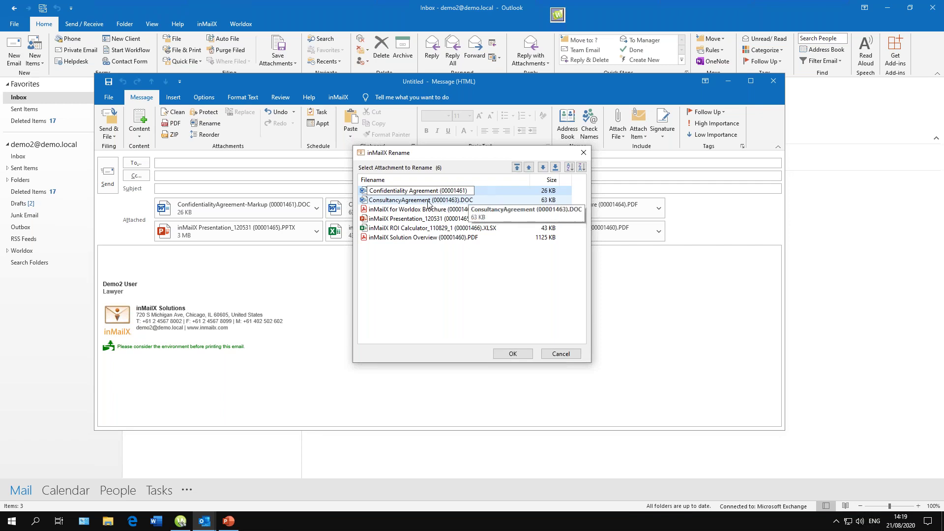
# - Rename the ConsultancyAgreement attachment to "Consultancy Agreement" without its document number
pyautogui.click(431, 201)
pyautogui.click(402, 201)
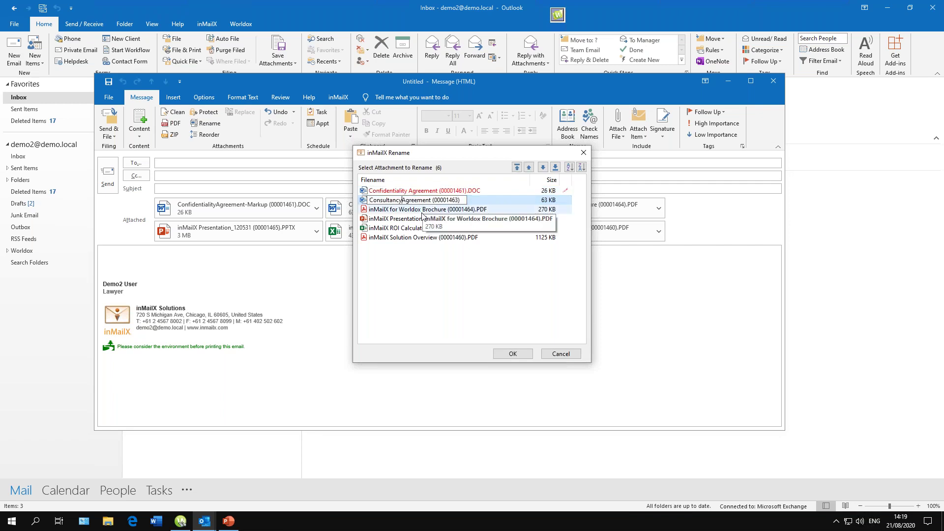
pyautogui.moveTo(434, 200); pyautogui.dragTo(484, 201)
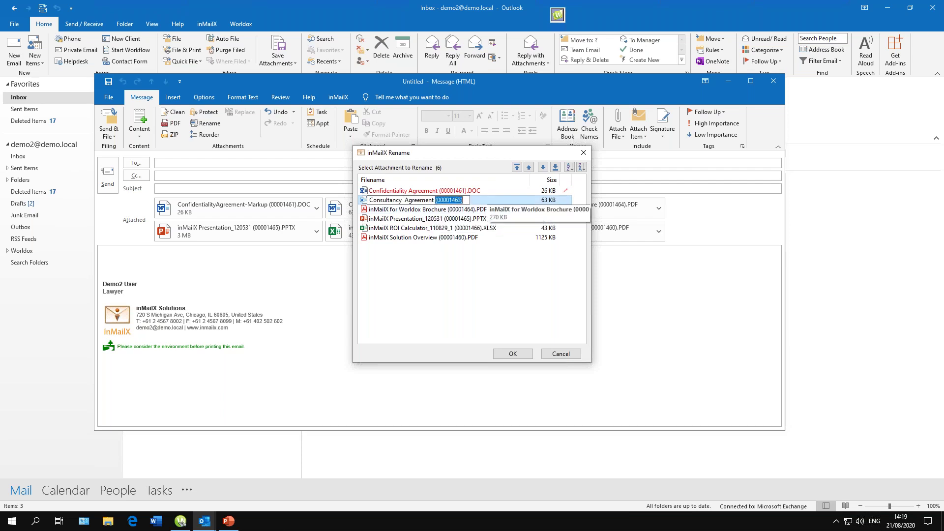
pyautogui.press('Delete')
# - Remove the document number from the name of the Confidentiality Agreement attachment
pyautogui.click(442, 191)
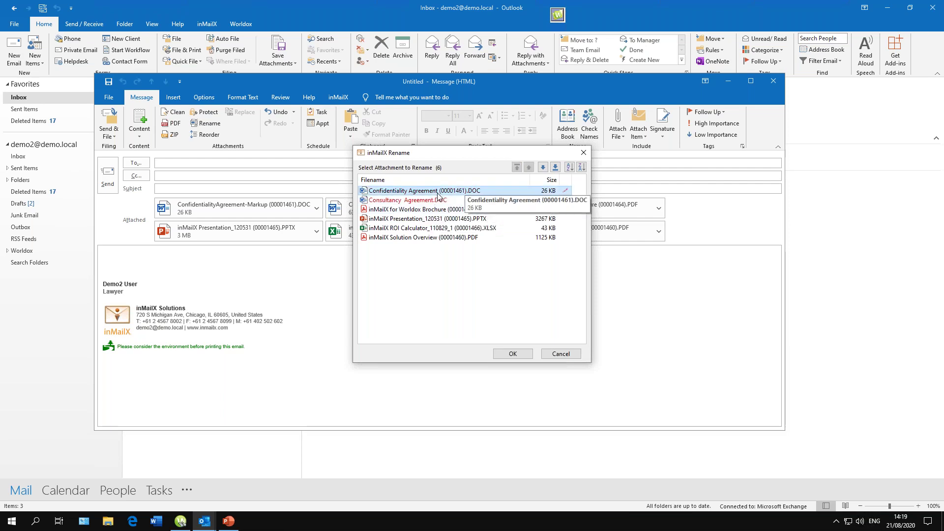
pyautogui.moveTo(440, 191); pyautogui.dragTo(468, 192)
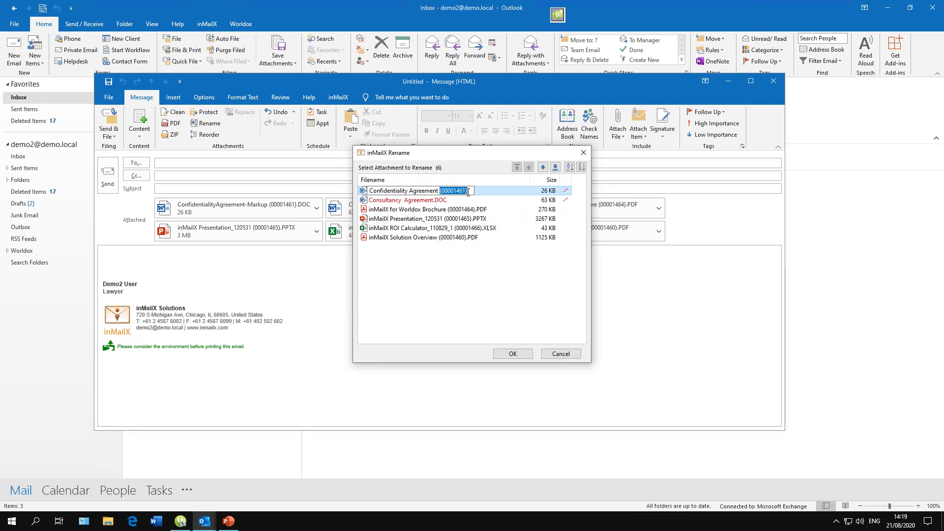
pyautogui.press('Delete')
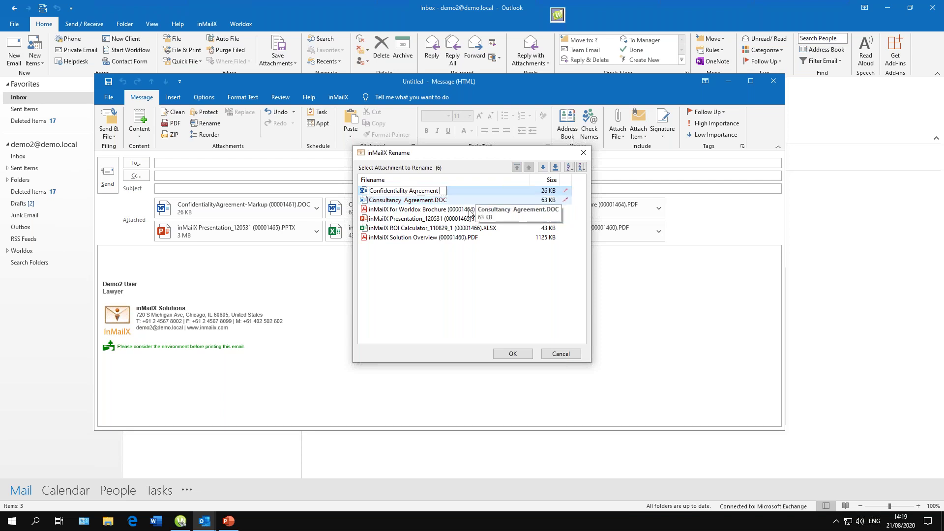
pyautogui.click(460, 284)
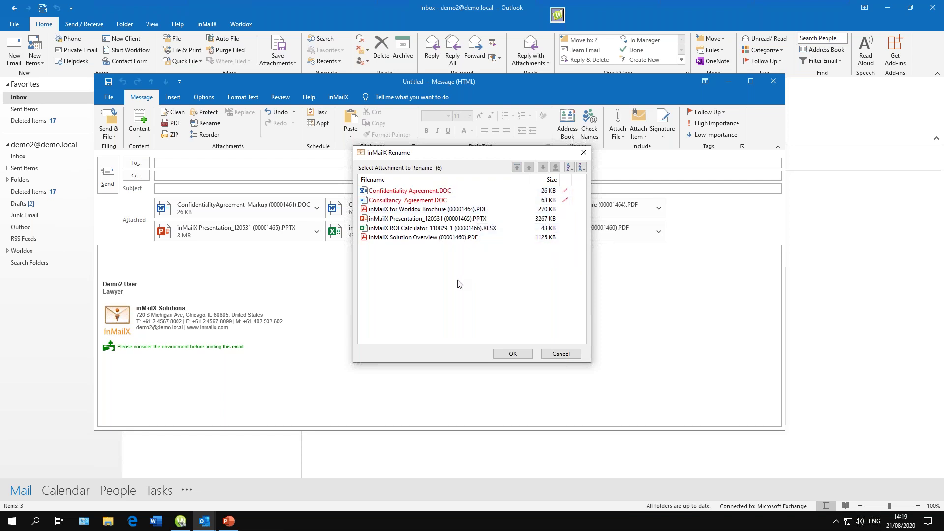
# - Rename the brochure attachment to "inMailX for Worldox Brochure" by removing its document number
pyautogui.click(436, 213)
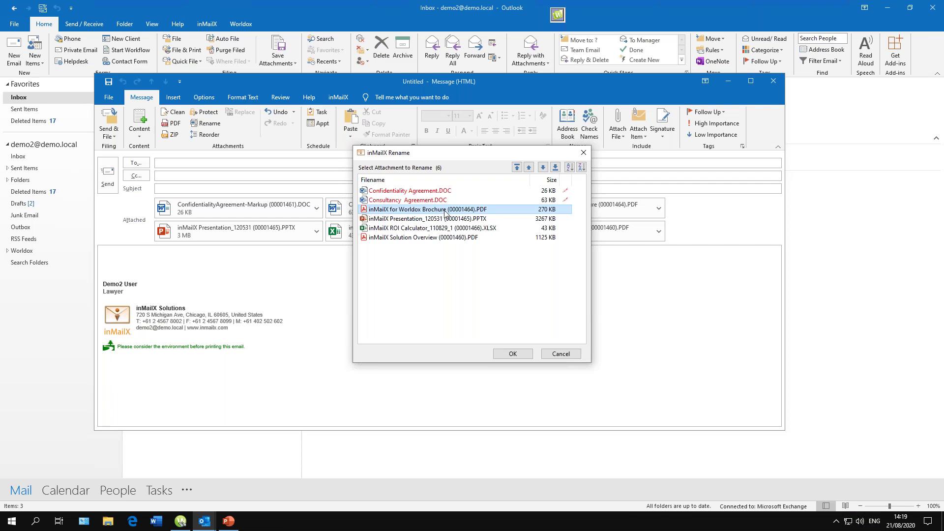
pyautogui.click(444, 213)
pyautogui.moveTo(447, 210); pyautogui.dragTo(480, 209)
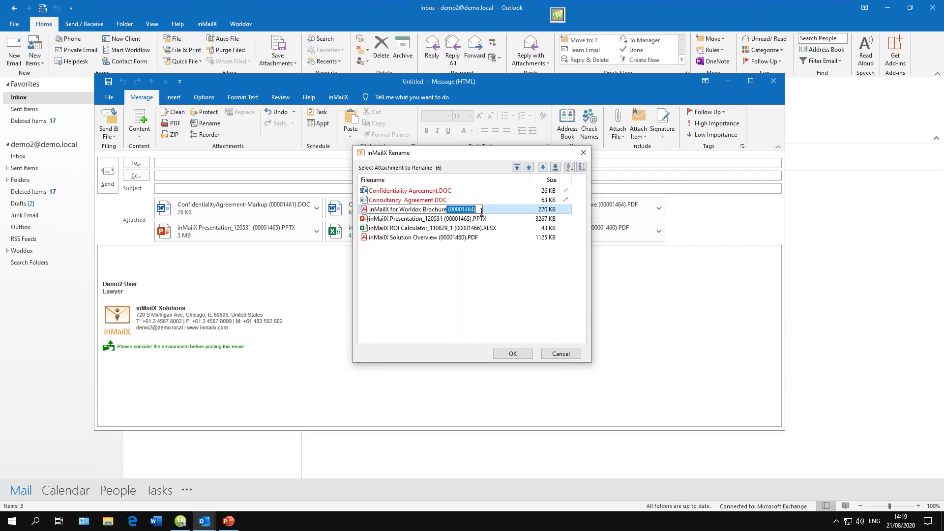
pyautogui.press('BackSpace')
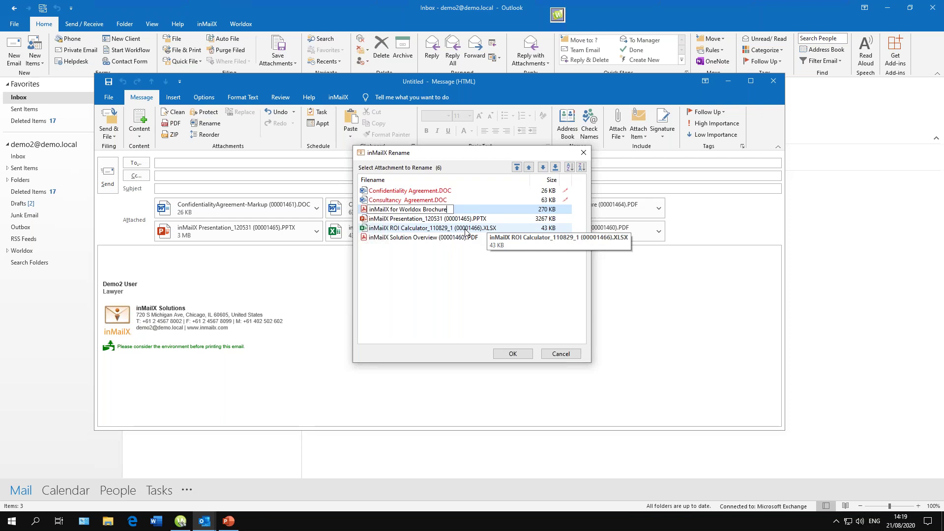
pyautogui.press('Return')
# - Rename the PPTX attachment to "inMailX Presentation", removing its date suffix and document number
pyautogui.press('Down')
pyautogui.press('Up')
pyautogui.press('Down')
pyautogui.press('Down')
pyautogui.press('Up')
pyautogui.press('F2')
pyautogui.press('End')
pyautogui.press('BackSpace')
pyautogui.press('BackSpace')
pyautogui.press('BackSpace')
pyautogui.press('BackSpace')
pyautogui.press('BackSpace')
pyautogui.press('BackSpace')
pyautogui.press('BackSpace')
pyautogui.press('BackSpace')
pyautogui.press('BackSpace')
pyautogui.press('BackSpace')
pyautogui.press('BackSpace')
pyautogui.press('BackSpace')
pyautogui.press('BackSpace')
pyautogui.press('BackSpace')
pyautogui.press('BackSpace')
pyautogui.press('BackSpace')
pyautogui.press('BackSpace')
pyautogui.press('BackSpace')
pyautogui.press('Return')
# - Rename the XLSX attachment to "inMailX ROI Calculator", removing its number suffix and document number
pyautogui.press('Down')
pyautogui.press('F2')
pyautogui.press('End')
pyautogui.press('BackSpace')
pyautogui.press('BackSpace')
pyautogui.press('BackSpace')
pyautogui.press('BackSpace')
pyautogui.press('BackSpace')
pyautogui.press('BackSpace')
pyautogui.press('BackSpace')
pyautogui.press('BackSpace')
pyautogui.press('BackSpace')
pyautogui.press('BackSpace')
pyautogui.press('BackSpace')
pyautogui.press('BackSpace')
pyautogui.press('BackSpace')
pyautogui.press('BackSpace')
pyautogui.press('BackSpace')
pyautogui.press('BackSpace')
pyautogui.press('BackSpace')
pyautogui.press('BackSpace')
pyautogui.press('BackSpace')
pyautogui.press('BackSpace')
pyautogui.press('Return')
# - Rename the last PDF attachment to "inMailX Solution Overview" by removing its document number
pyautogui.press('Down')
pyautogui.press('F2')
pyautogui.press('End')
pyautogui.press('BackSpace')
pyautogui.press('BackSpace')
pyautogui.press('BackSpace')
pyautogui.press('BackSpace')
pyautogui.press('BackSpace')
pyautogui.press('BackSpace')
pyautogui.press('BackSpace')
pyautogui.press('BackSpace')
pyautogui.press('BackSpace')
pyautogui.press('BackSpace')
pyautogui.press('BackSpace')
pyautogui.press('Return')
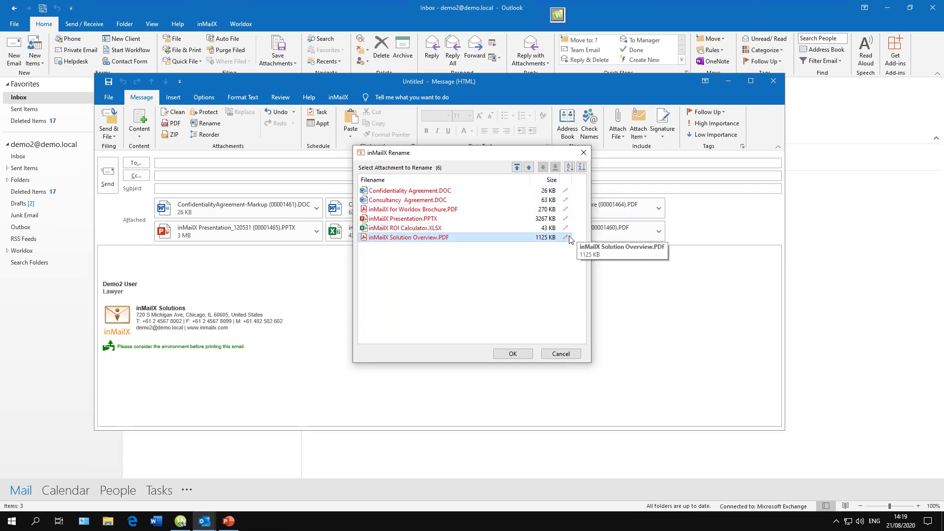
# - Move inMailX Presentation directly below Confidentiality Agreement and inMailX Solution Overview to the top of the list, and apply the new names and order
pyautogui.rightClick(413, 239)
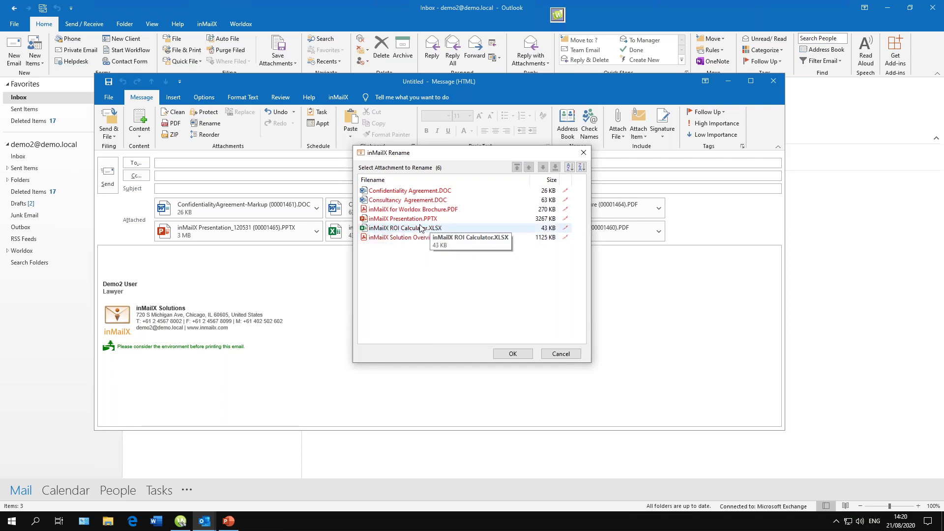
pyautogui.click(420, 219)
pyautogui.moveTo(420, 219); pyautogui.dragTo(421, 200)
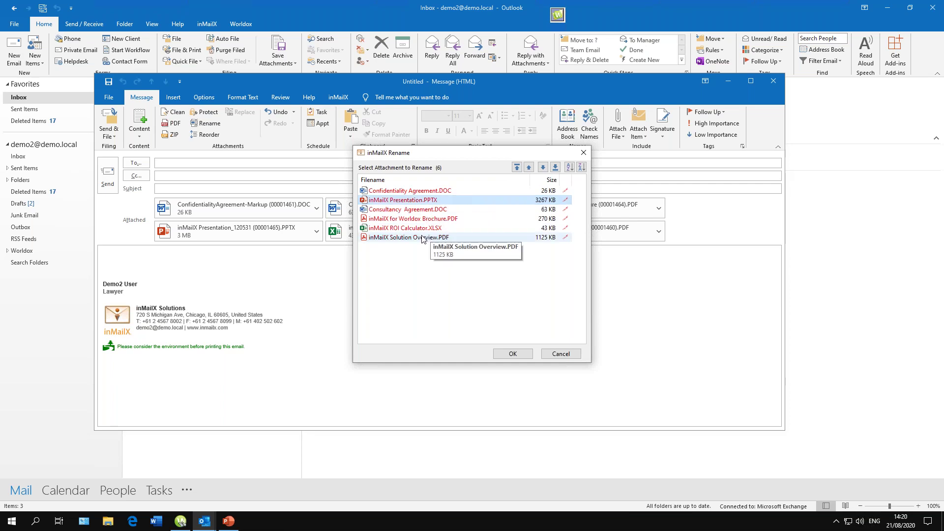
pyautogui.moveTo(421, 239); pyautogui.dragTo(424, 190)
pyautogui.click(423, 224)
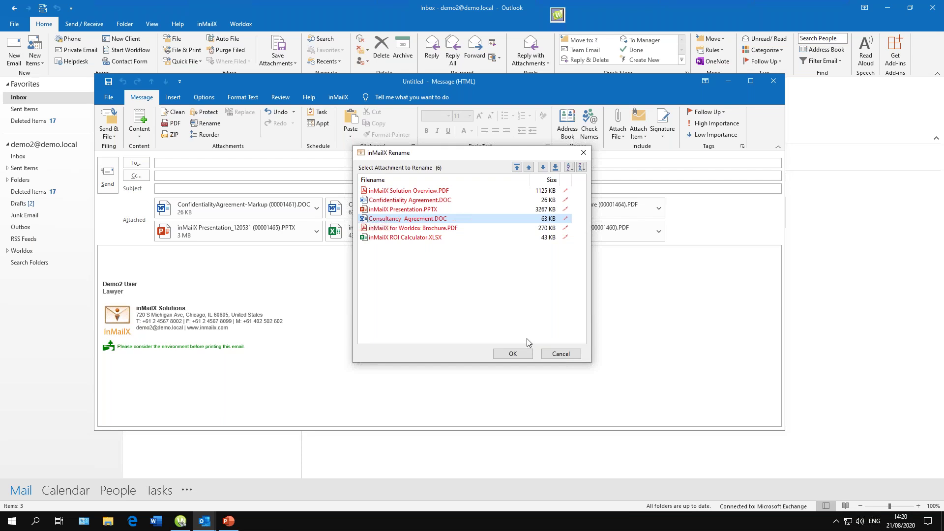
pyautogui.click(522, 354)
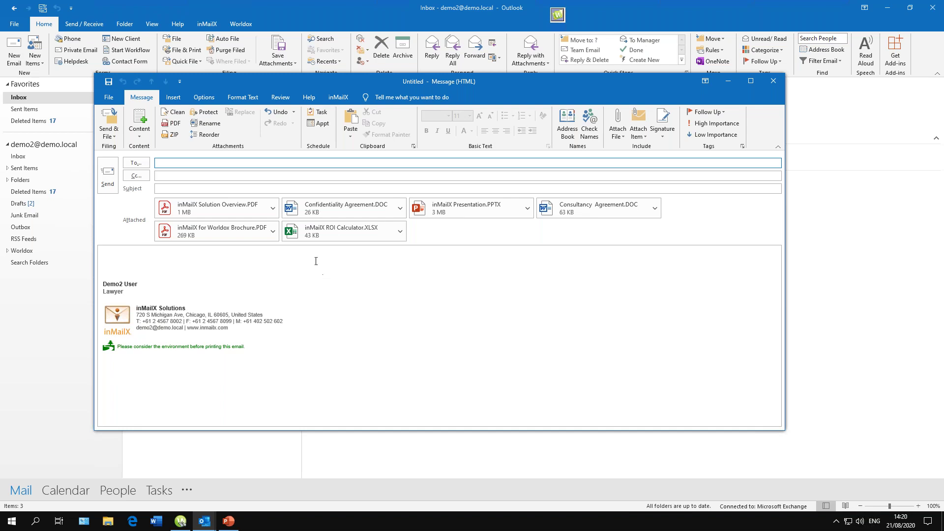
# - Open the Confidentiality Agreement.DOC attachment in Word to examine its tracked changes
pyautogui.click(328, 209)
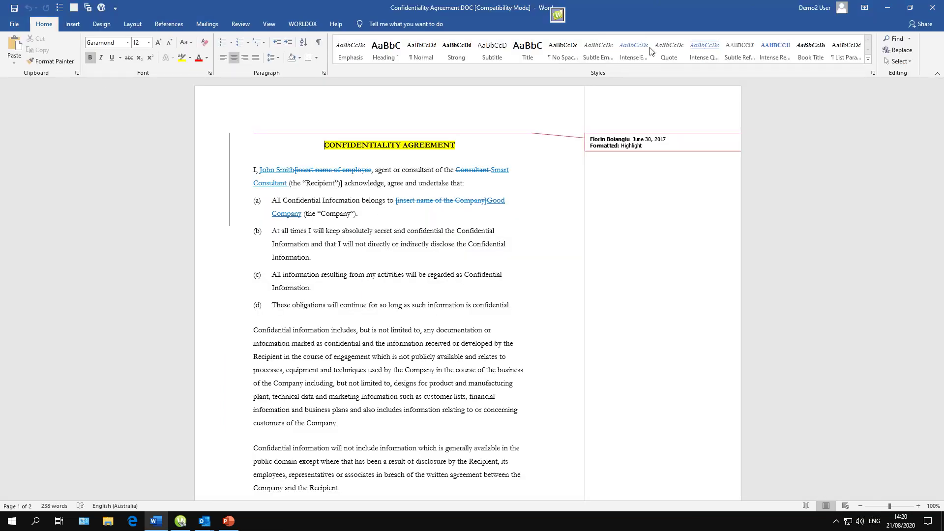
# - Close the Word document and clean all six attachments with inMailX's preset removal options, including all Word tracked changes and comments
pyautogui.click(933, 11)
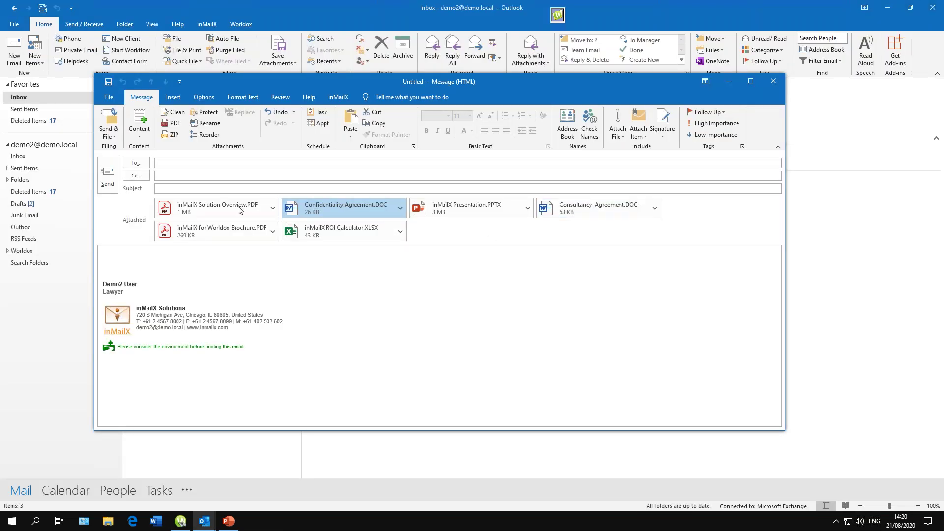
pyautogui.click(175, 113)
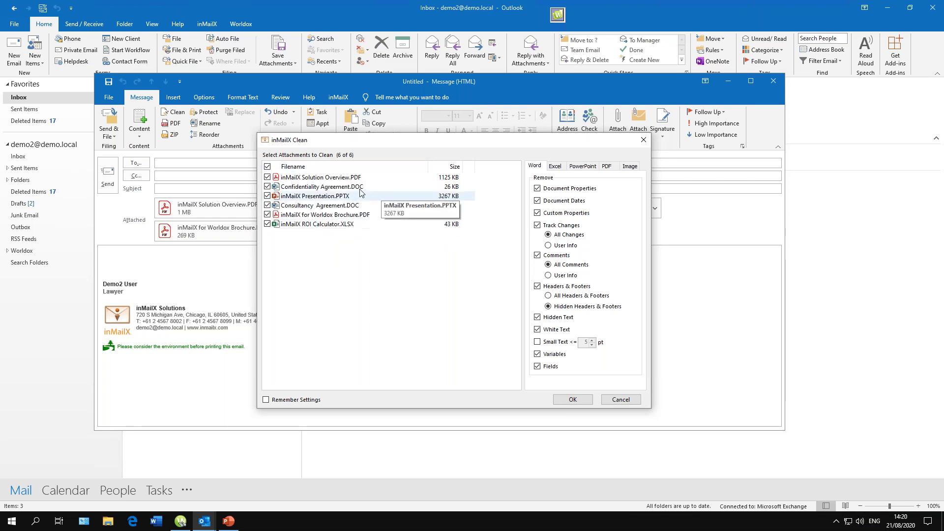
pyautogui.click(334, 177)
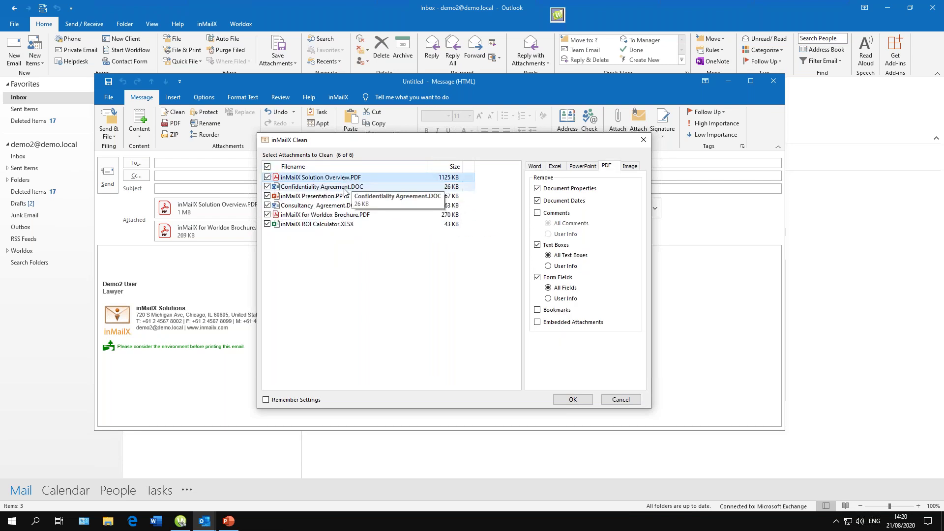
pyautogui.click(344, 189)
pyautogui.click(410, 196)
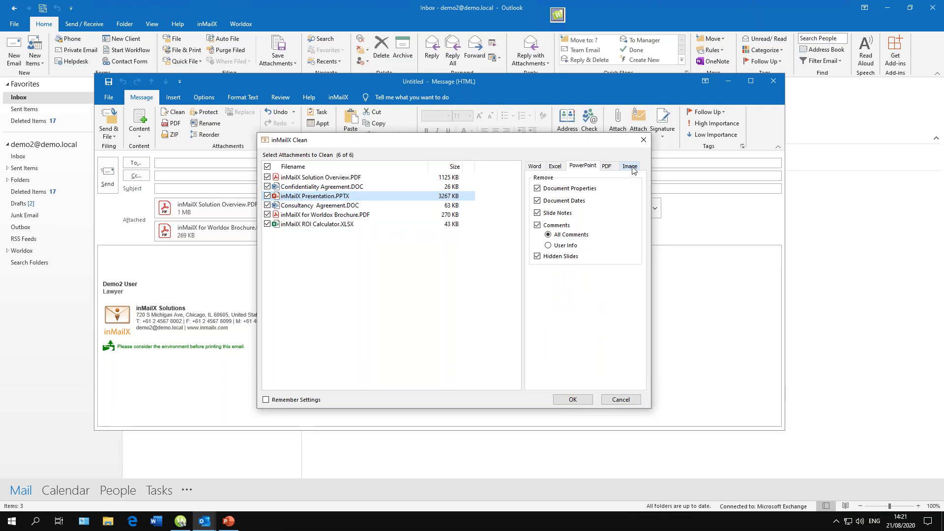
pyautogui.click(338, 216)
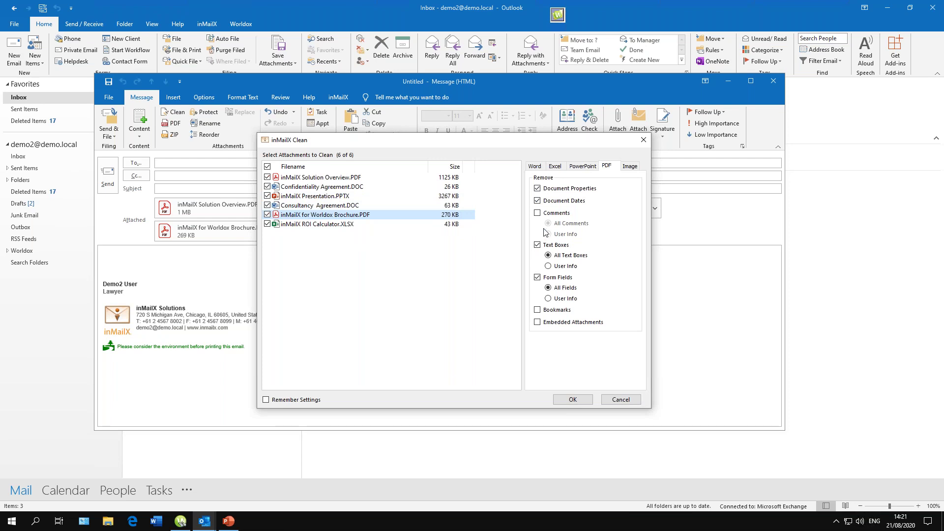
pyautogui.click(584, 402)
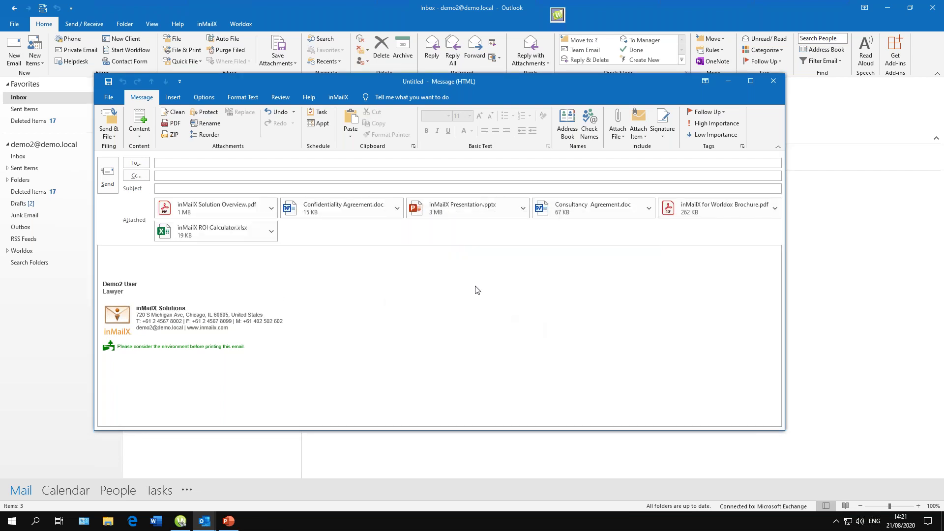
# - Open the cleaned Confidentiality Agreement.doc in Word, examine its text and document properties, and close it
pyautogui.click(344, 207)
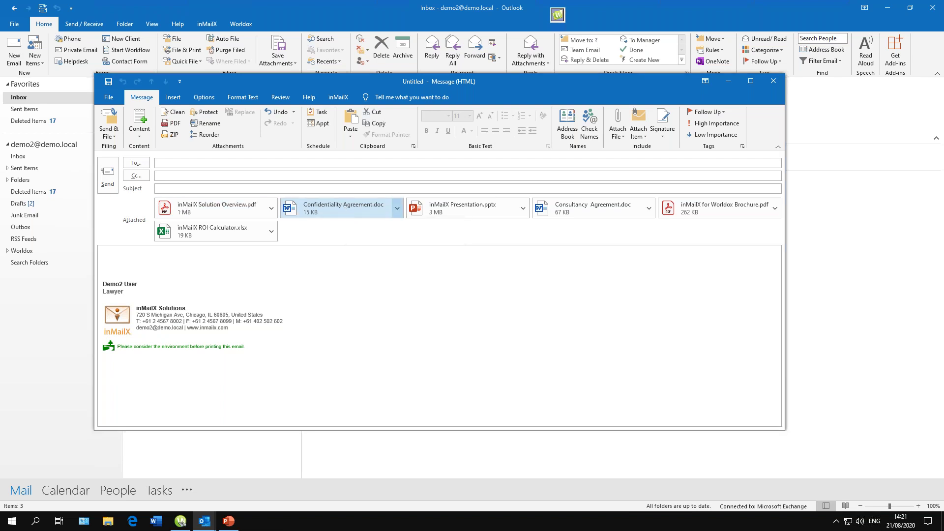
pyautogui.doubleClick(344, 207)
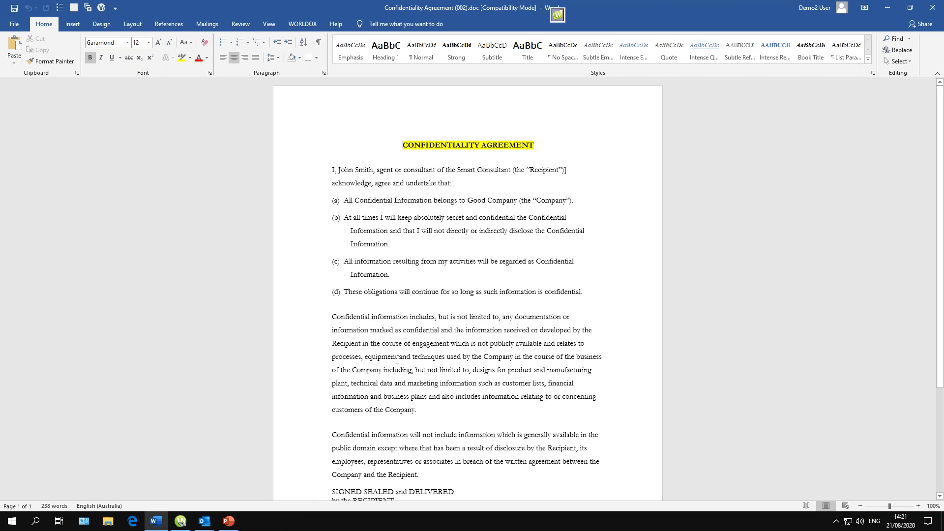
pyautogui.click(14, 24)
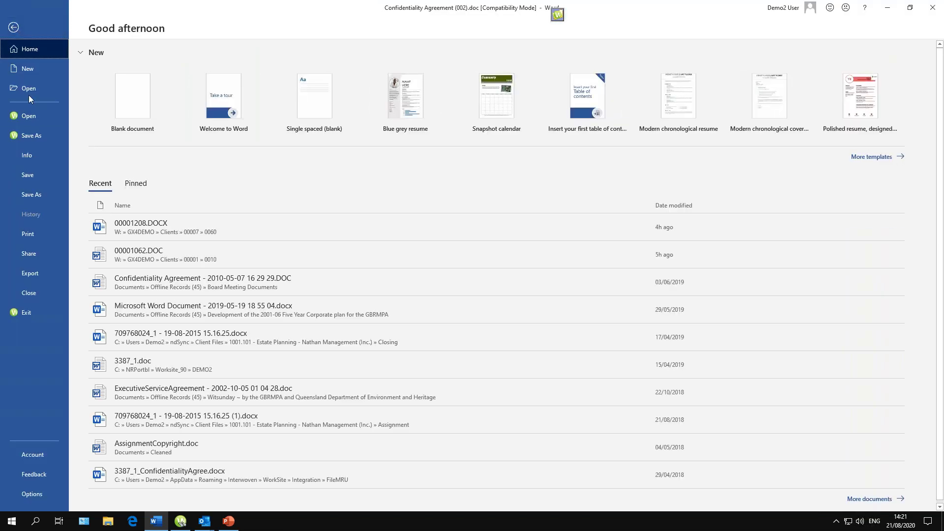
pyautogui.click(29, 155)
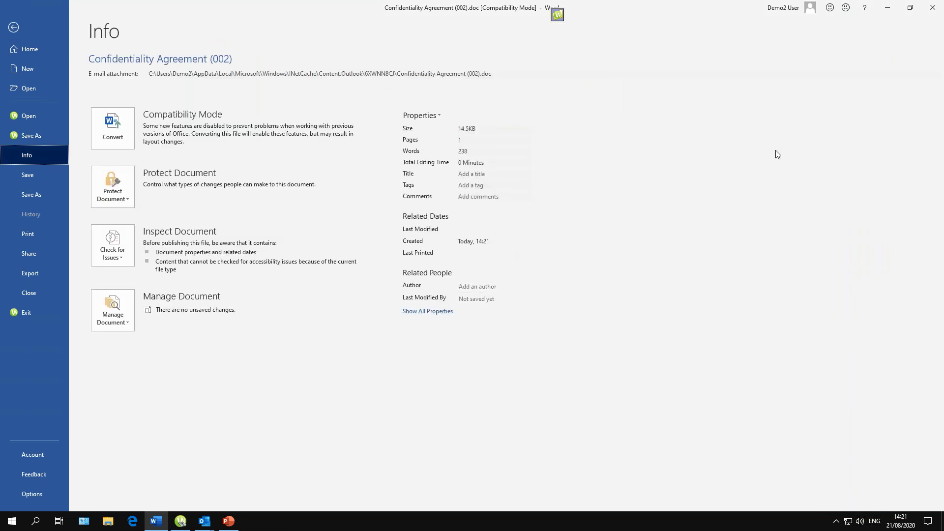
pyautogui.click(932, 12)
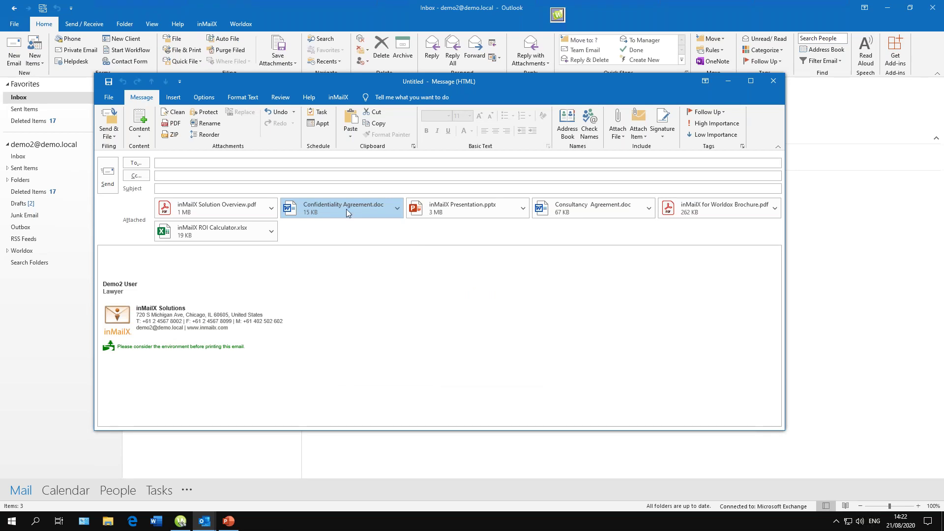
# - Undo the last clean and clean all six attachments again, with Word's Track Changes and Comments excluded from removal
pyautogui.click(278, 112)
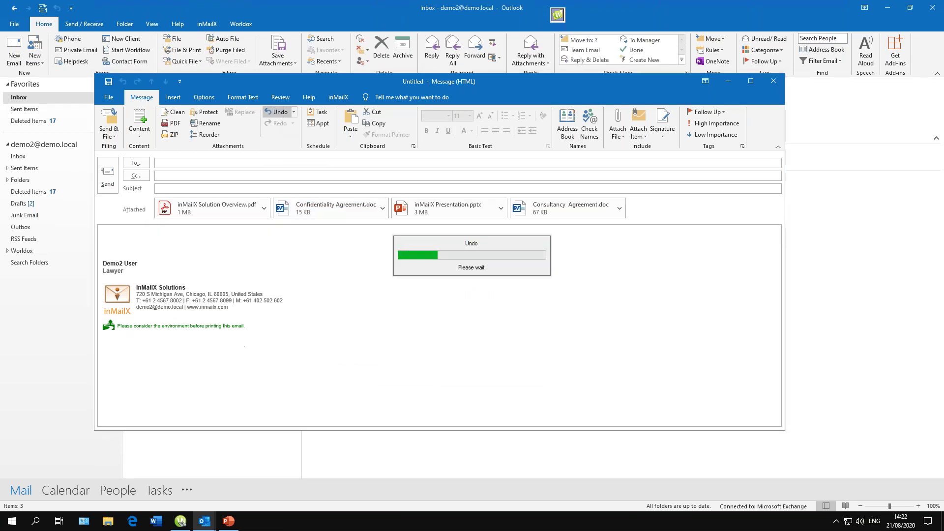
pyautogui.click(173, 112)
pyautogui.click(563, 226)
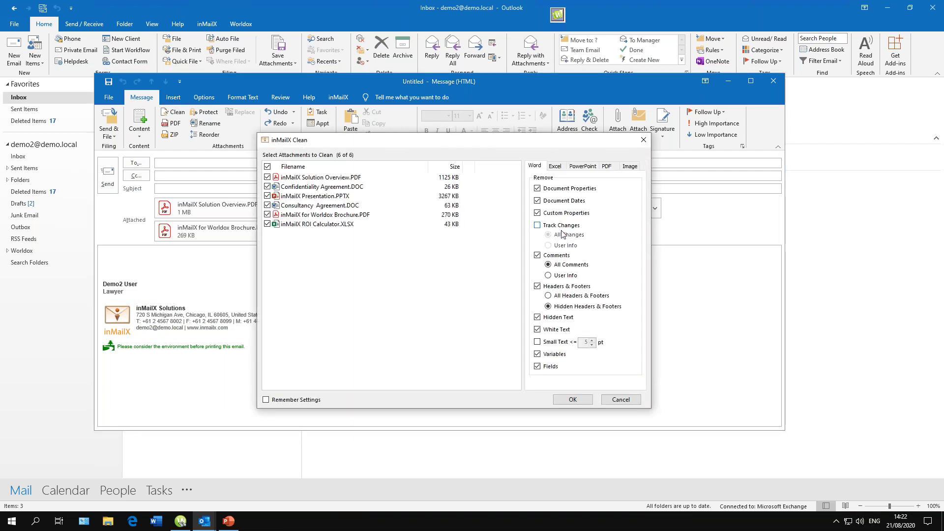
pyautogui.click(561, 256)
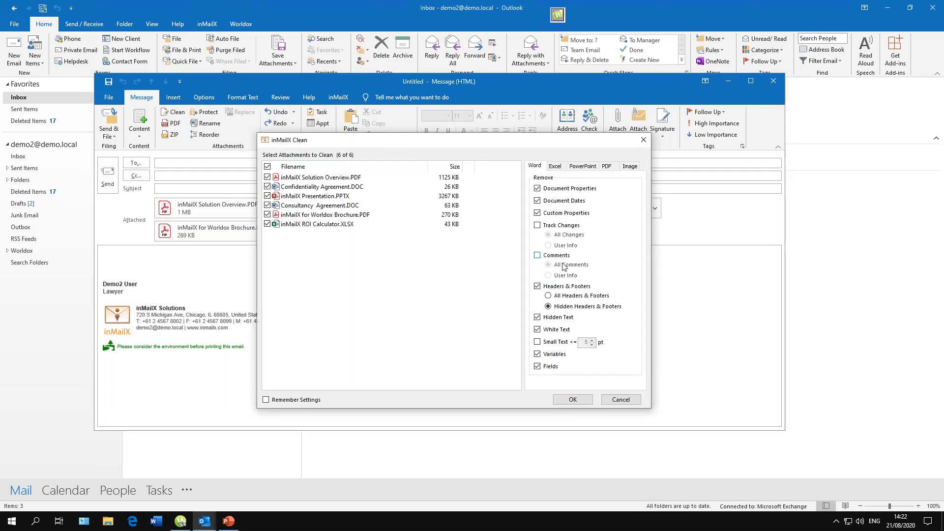
pyautogui.click(574, 399)
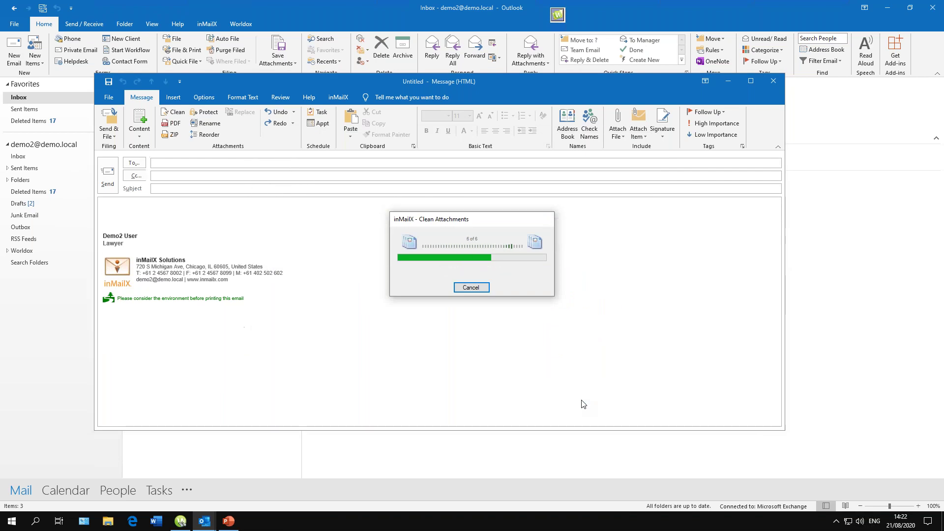
# - Open the re-cleaned Confidentiality Agreement.doc to examine its tracked changes and document properties, and return to the email
pyautogui.doubleClick(371, 212)
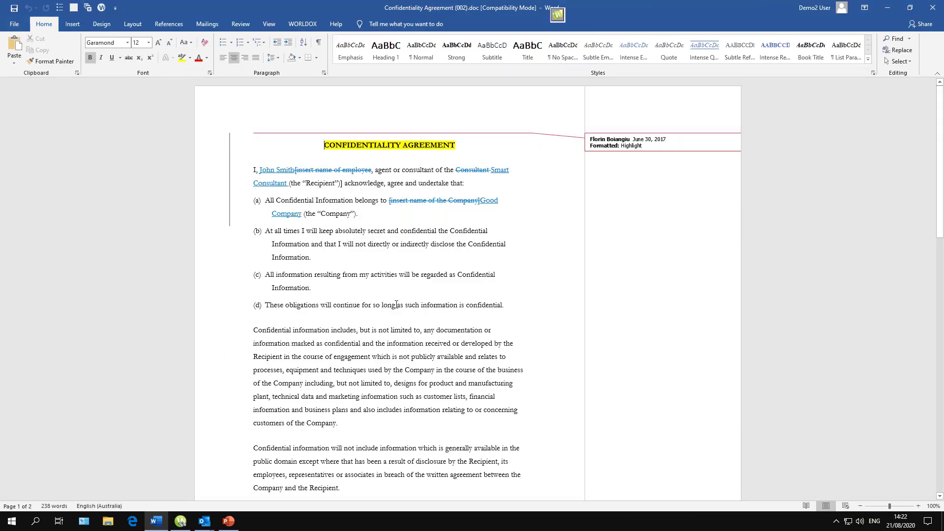
pyautogui.click(14, 23)
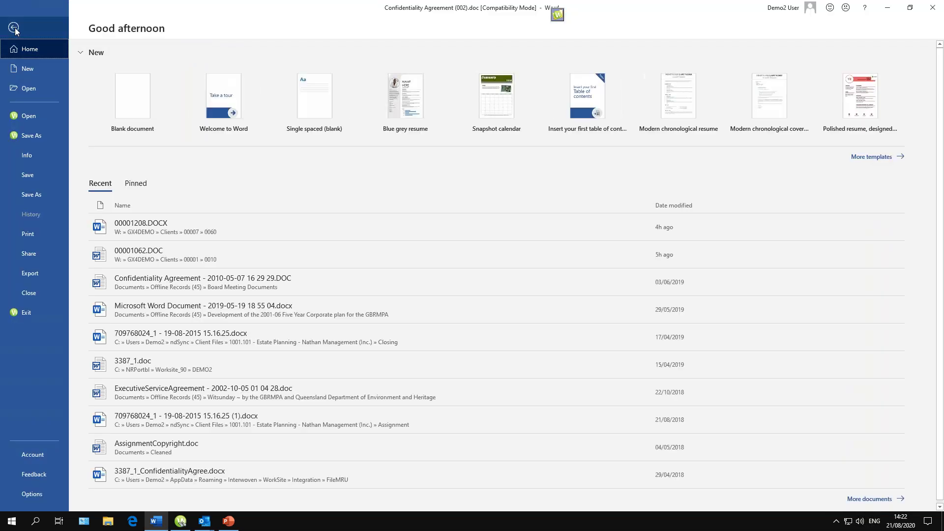
pyautogui.click(26, 159)
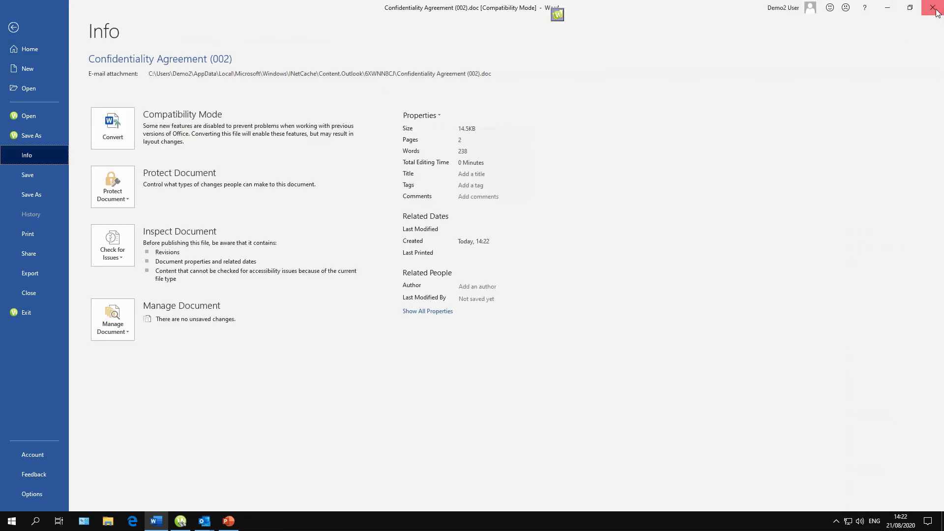
pyautogui.press('Escape')
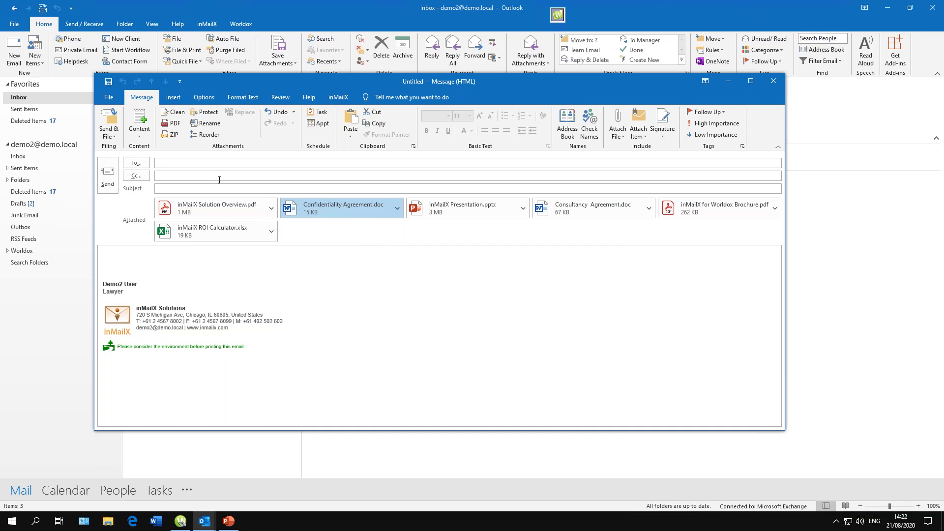
# - Set the attachments to combine into one PDF, moving Consultancy Agreement above Confidentiality Agreement and inMailX ROI Calculator above inMailX Presentation
pyautogui.click(173, 123)
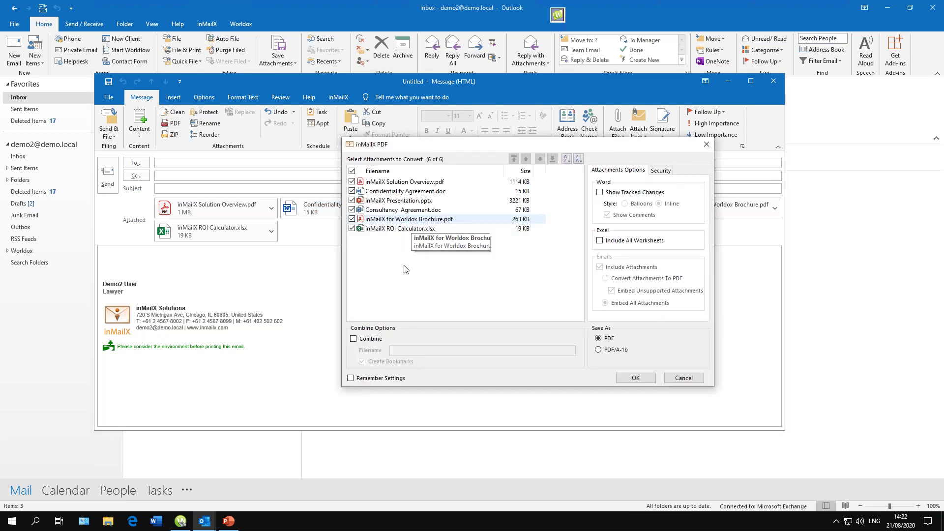
pyautogui.click(366, 339)
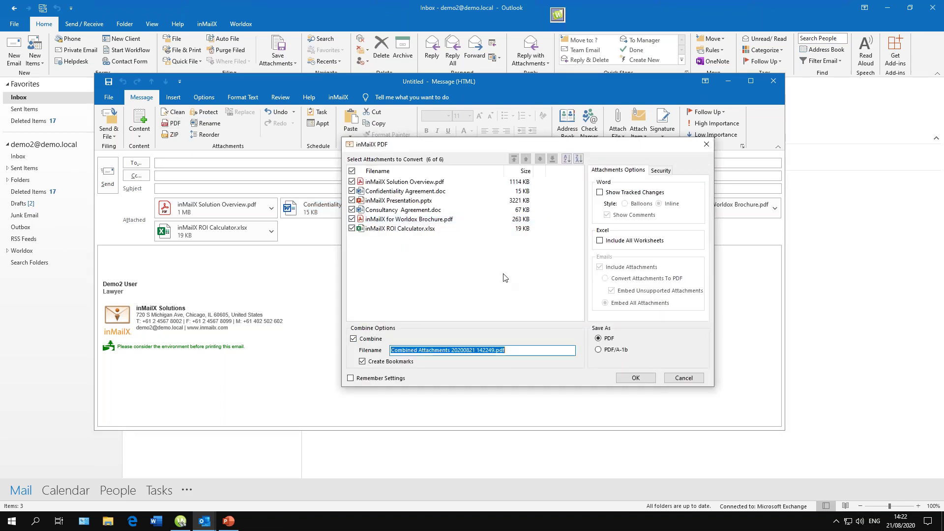
pyautogui.click(402, 210)
pyautogui.hotkey('ctrl', 'Up')
pyautogui.hotkey('ctrl', 'Up')
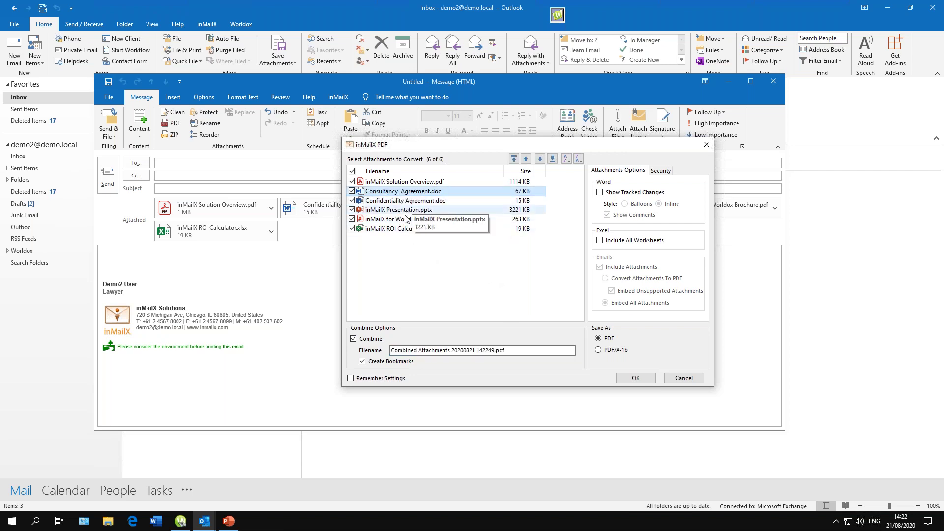
pyautogui.press('End')
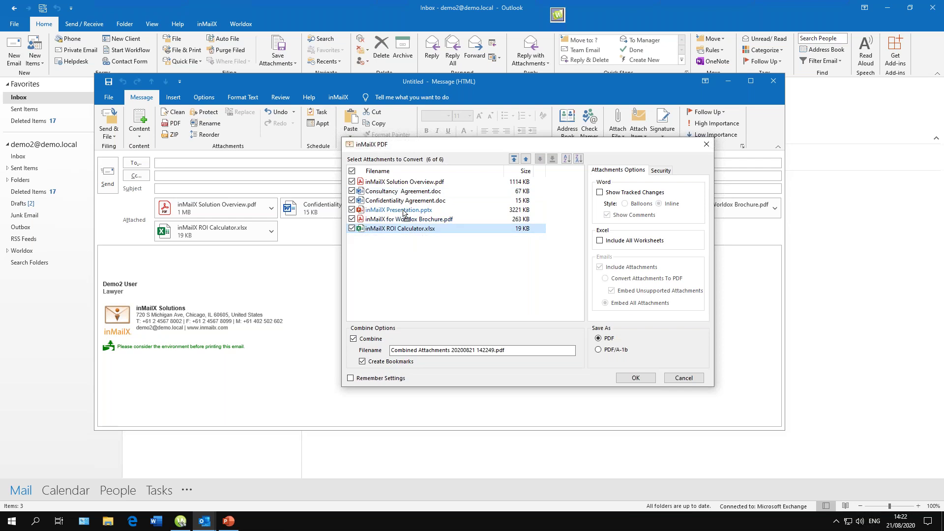
pyautogui.hotkey('ctrl', 'Up')
pyautogui.hotkey('ctrl', 'Up')
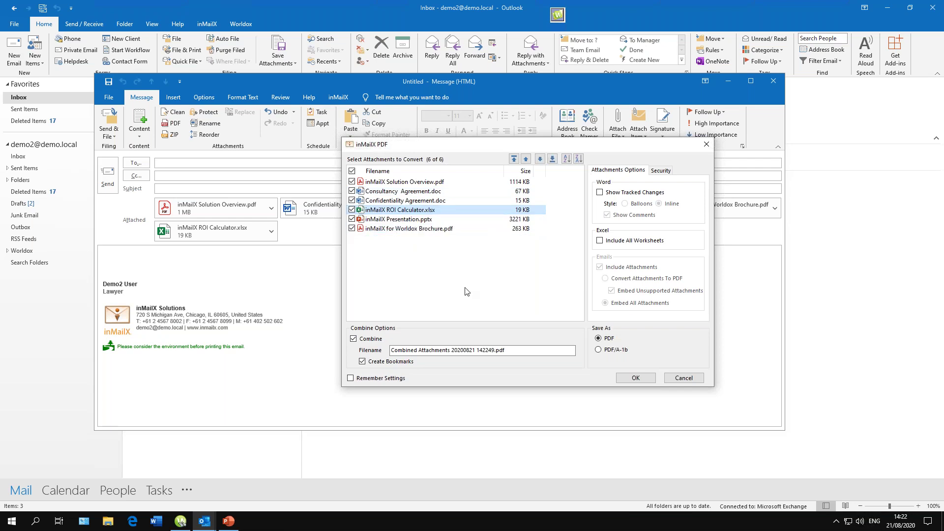
# - Name the combined file "Docs to review", choose PDF/A-1b format, show Word tracked changes, and convert the attachments
pyautogui.moveTo(540, 350); pyautogui.dragTo(305, 349)
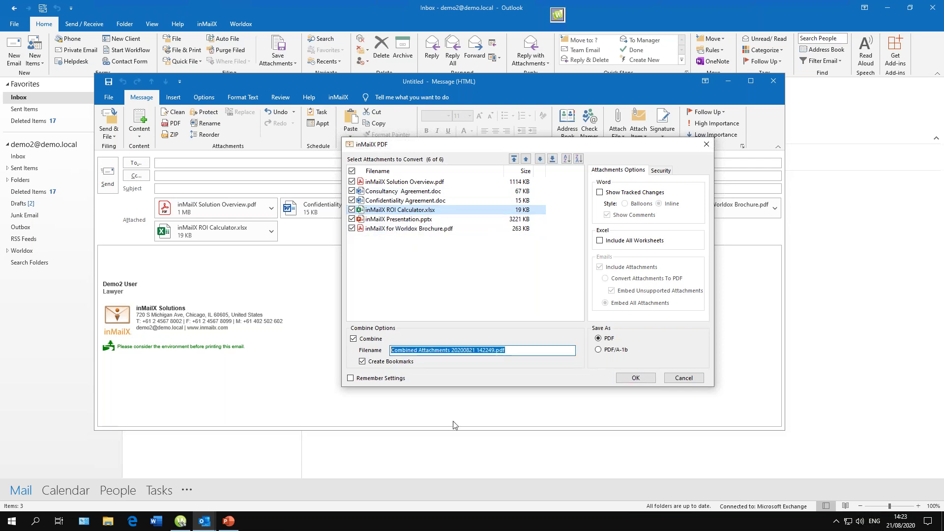
pyautogui.write('Do')
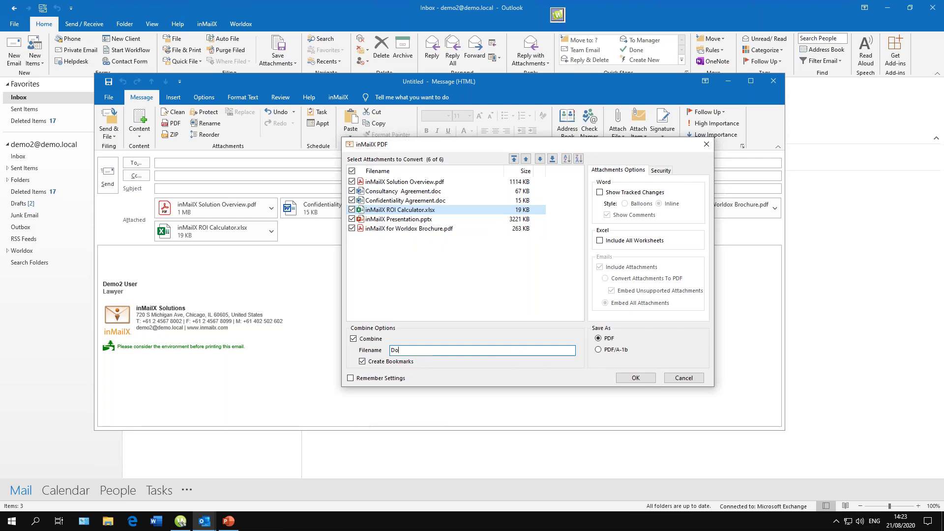
pyautogui.write('cs to review')
pyautogui.click(613, 352)
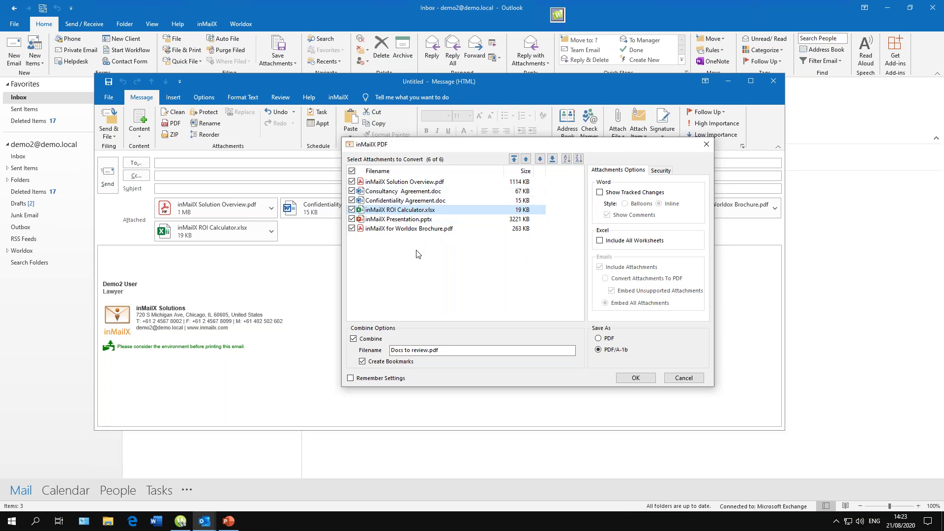
pyautogui.click(609, 194)
pyautogui.click(635, 378)
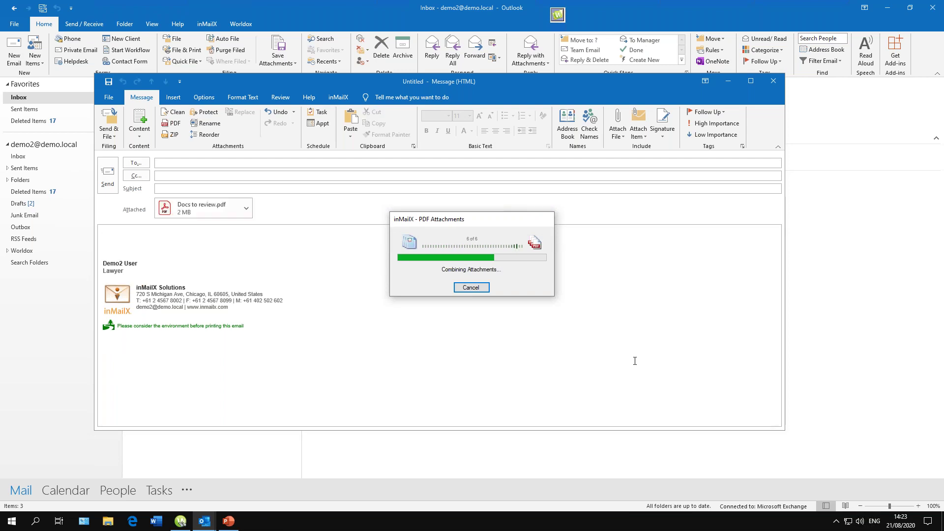
# - Open Docs to review.pdf in Acrobat Reader, examine its Confidentiality Agreement section through the bookmark, and close it
pyautogui.click(222, 218)
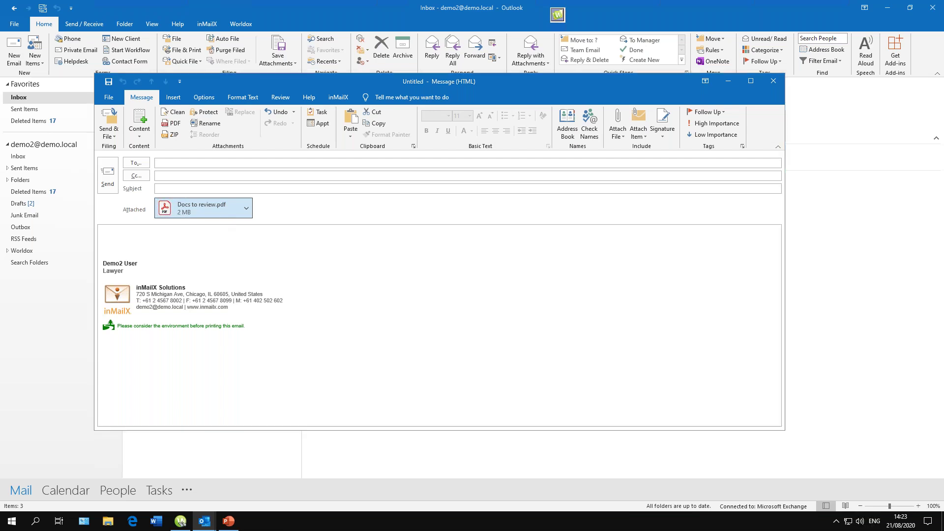
pyautogui.doubleClick(224, 216)
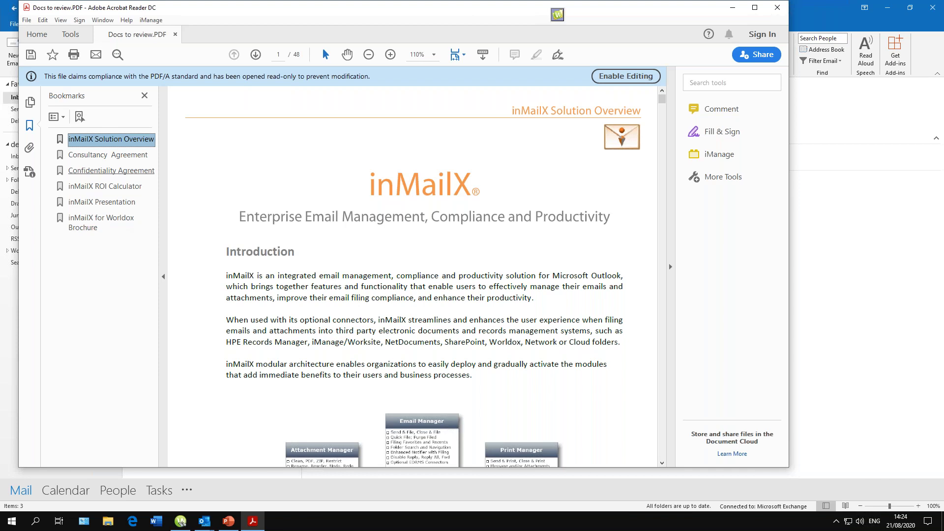
pyautogui.click(124, 175)
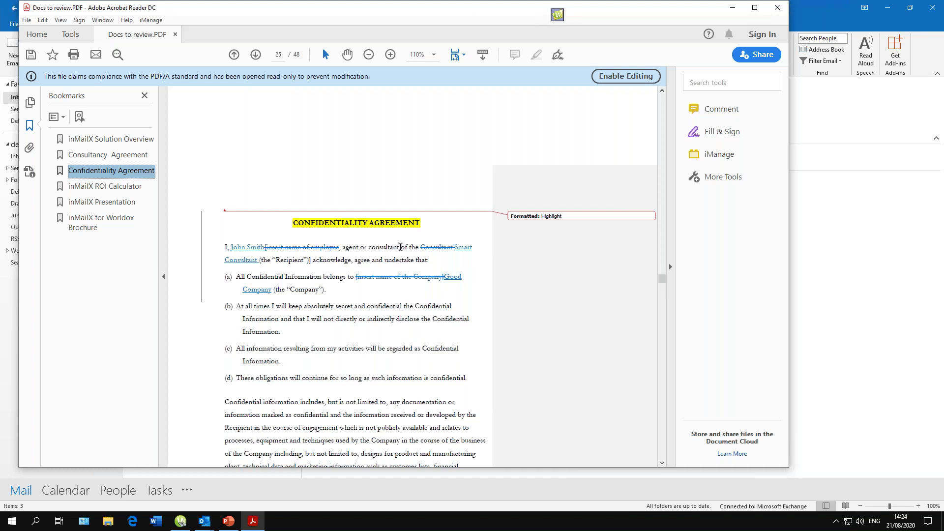
pyautogui.click(777, 8)
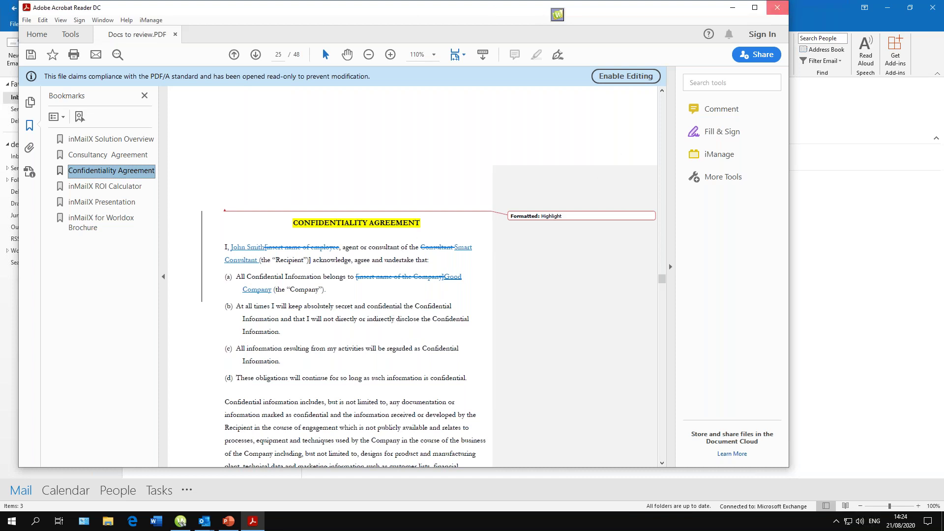
# - Address the email to Demo2 User and set its subject to "Email 1"
pyautogui.click(249, 163)
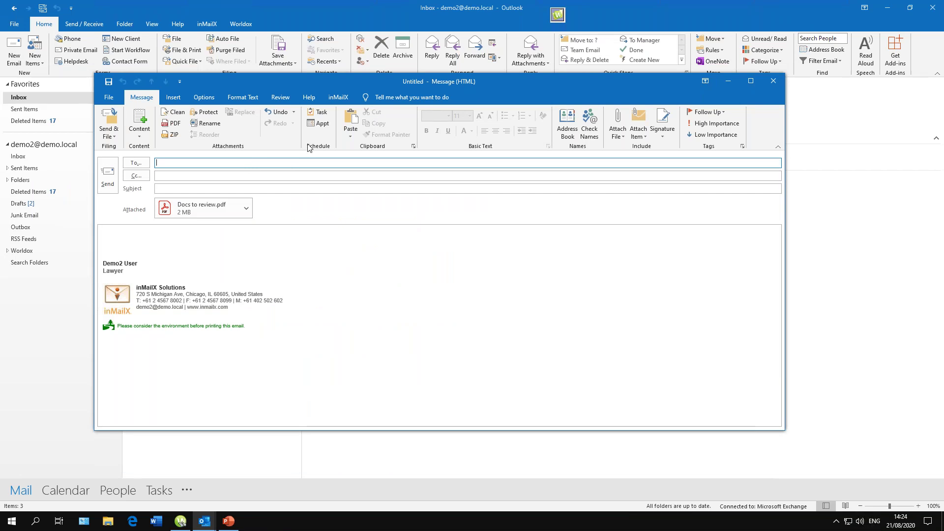
pyautogui.write('de')
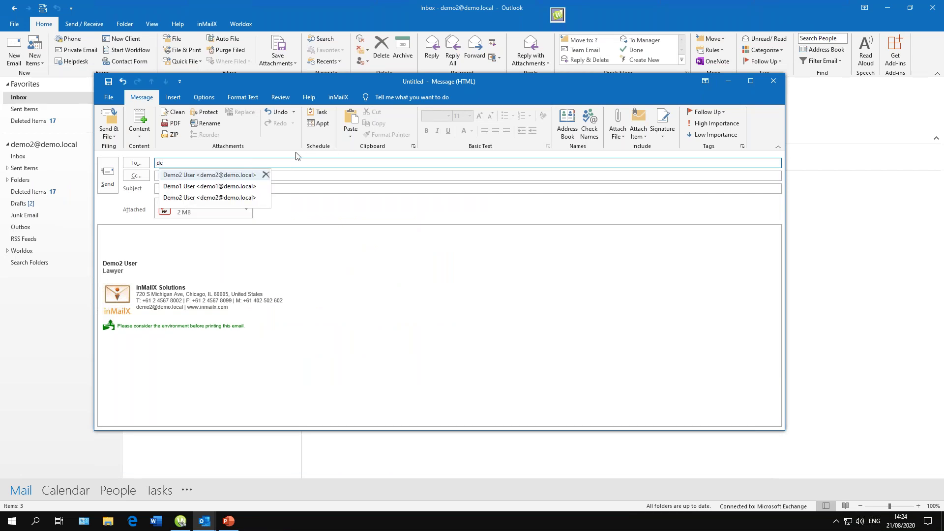
pyautogui.click(241, 176)
pyautogui.click(228, 192)
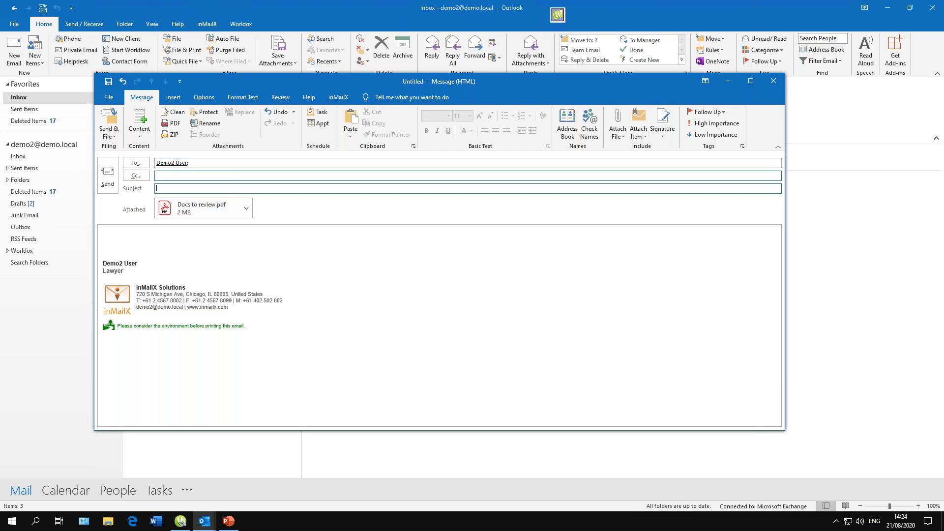
pyautogui.write('Email 1')
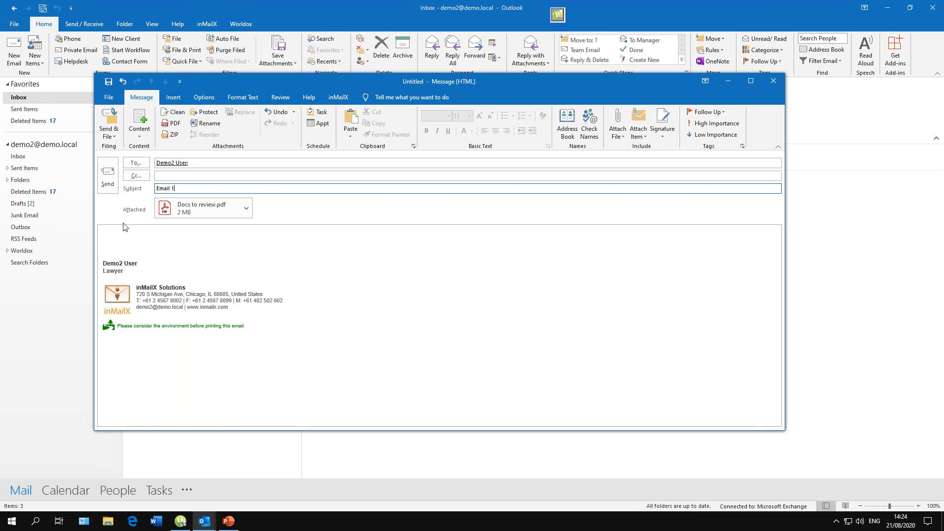
# - Start sending Email 1, search the filing folders for "plan", and select the Alderson Vinyards-Retirement Plans result
pyautogui.click(111, 177)
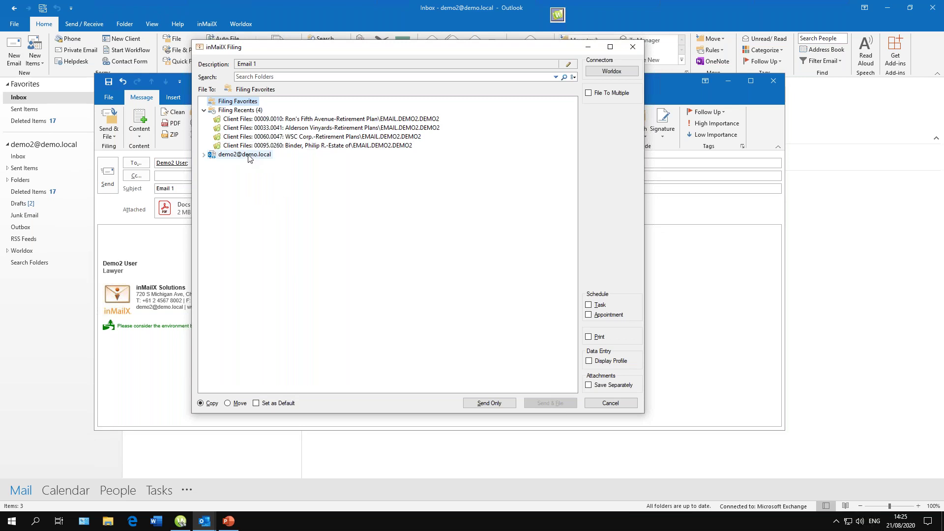
pyautogui.click(261, 129)
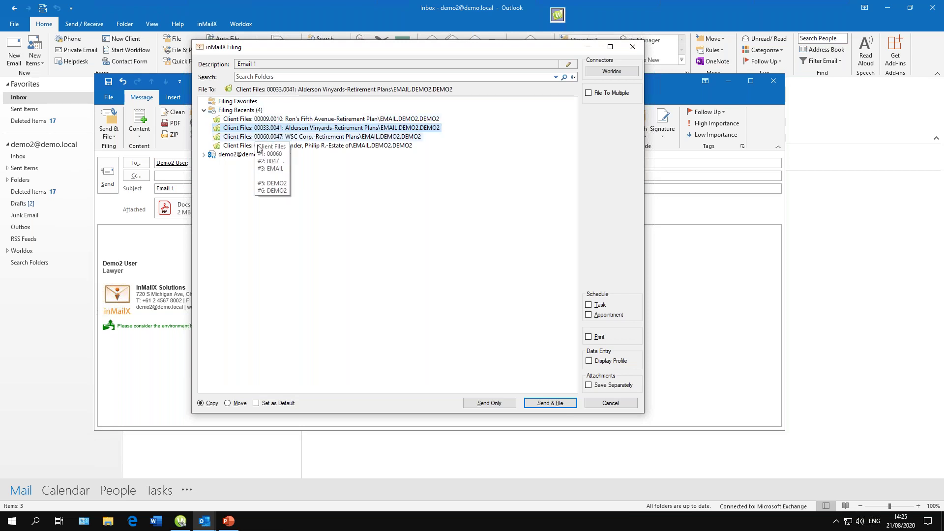
pyautogui.click(275, 77)
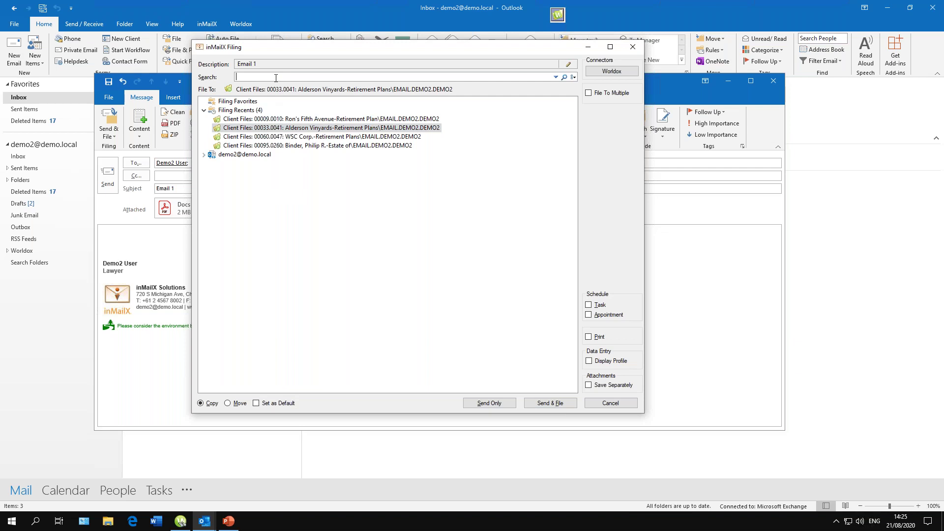
pyautogui.write('pla')
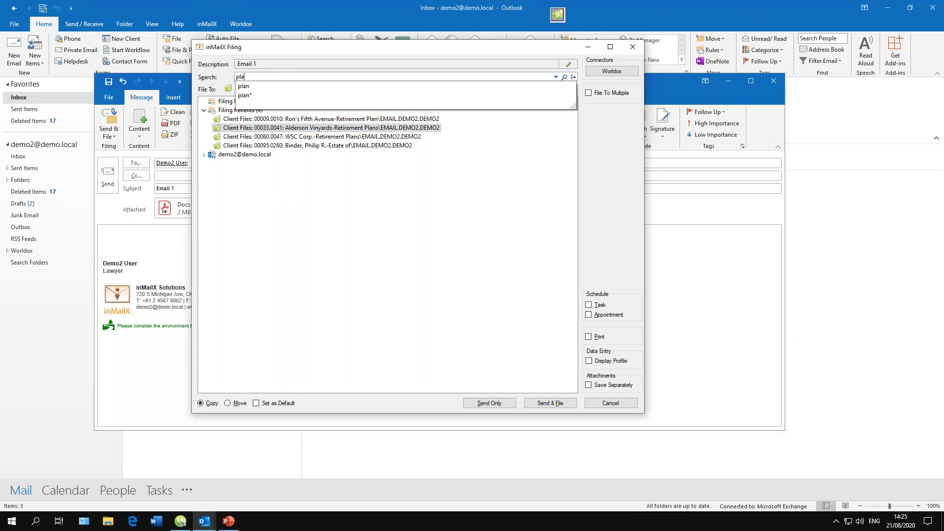
pyautogui.press('BackSpace')
pyautogui.write('an')
pyautogui.press('Return')
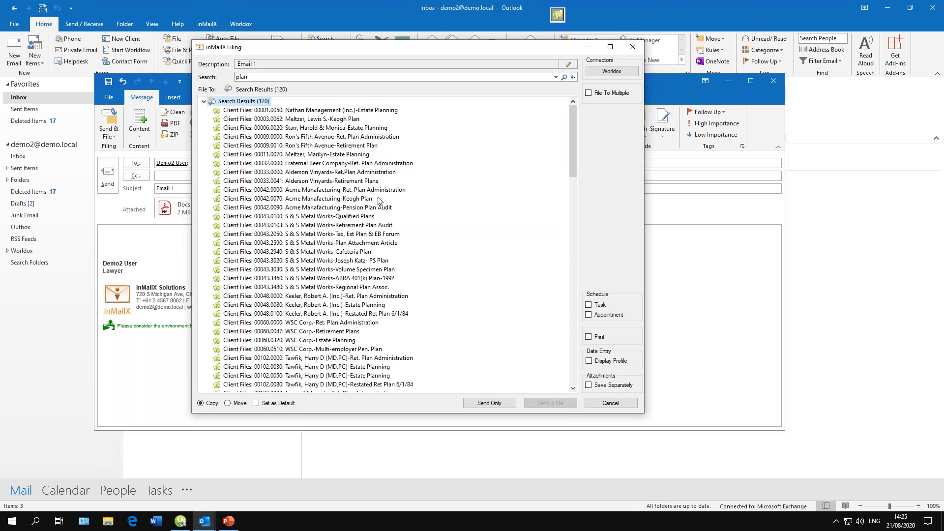
pyautogui.scroll(-1, 356, 218)
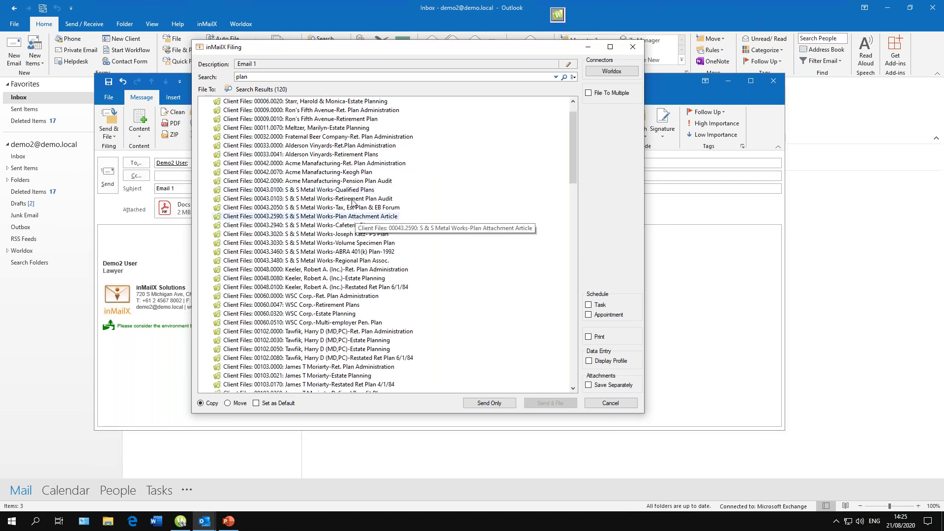
pyautogui.click(348, 156)
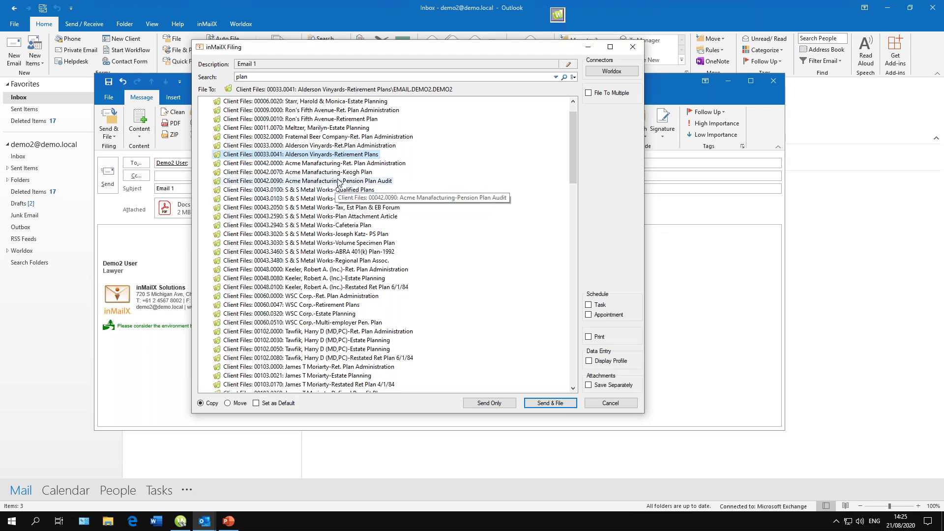
# - Add the Nathan Management (Inc.)-Estate Planning folder and a Kaplan Whiskey & Gin folder to the filing favorites
pyautogui.scroll(1, 330, 187)
pyautogui.rightClick(330, 116)
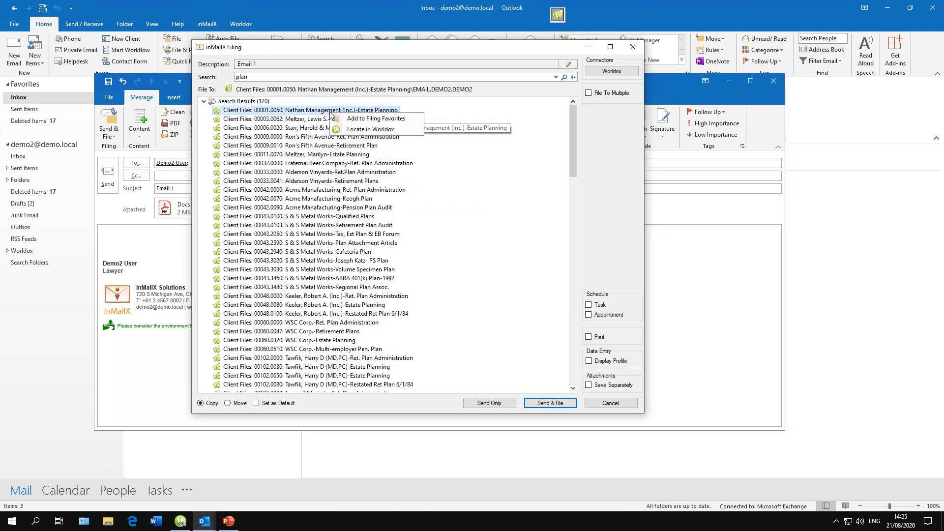
pyautogui.click(339, 121)
pyautogui.rightClick(333, 128)
pyautogui.click(344, 138)
# - Send Email 1 and file it to the favorite Nathan Management (Inc.)-Estate Planning folder
pyautogui.scroll(-1, 322, 209)
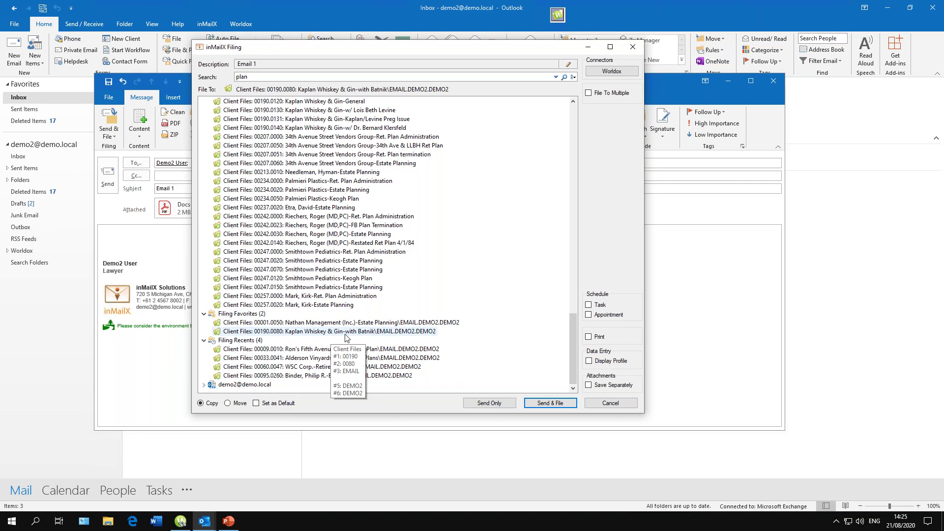
pyautogui.click(344, 324)
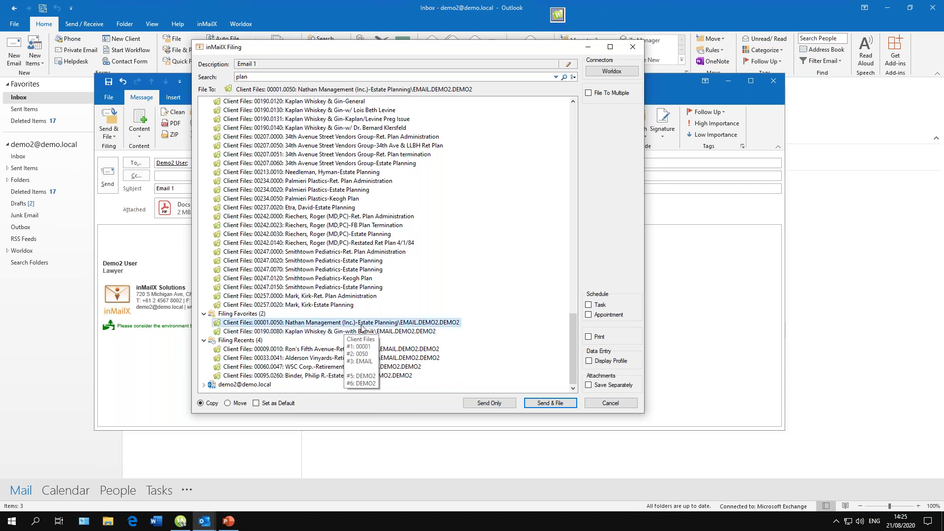
pyautogui.click(562, 406)
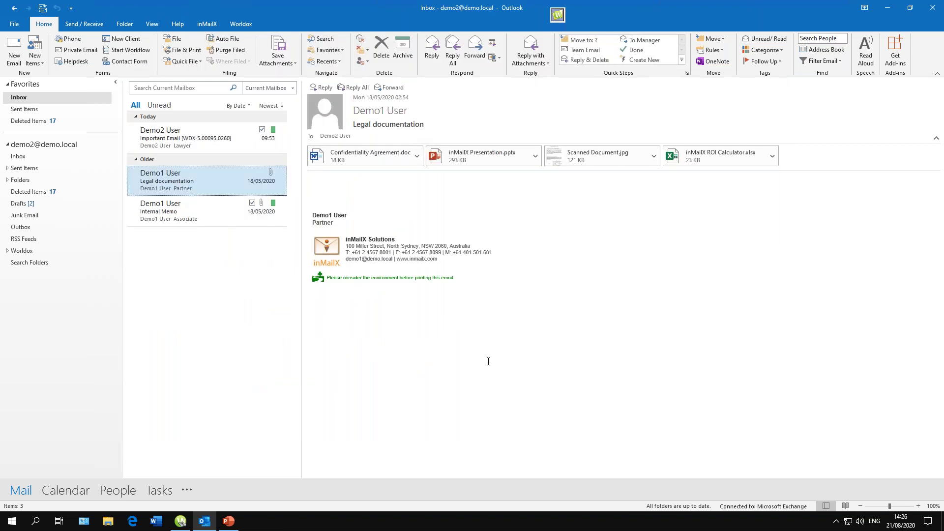
# - Create a new email addressed to Demo2 User with the subject "Email 2"
pyautogui.click(17, 64)
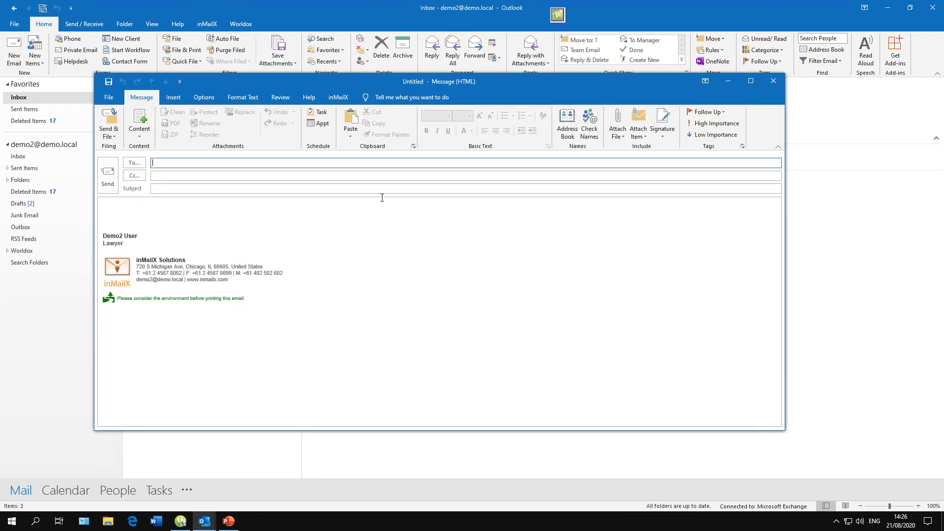
pyautogui.write('de')
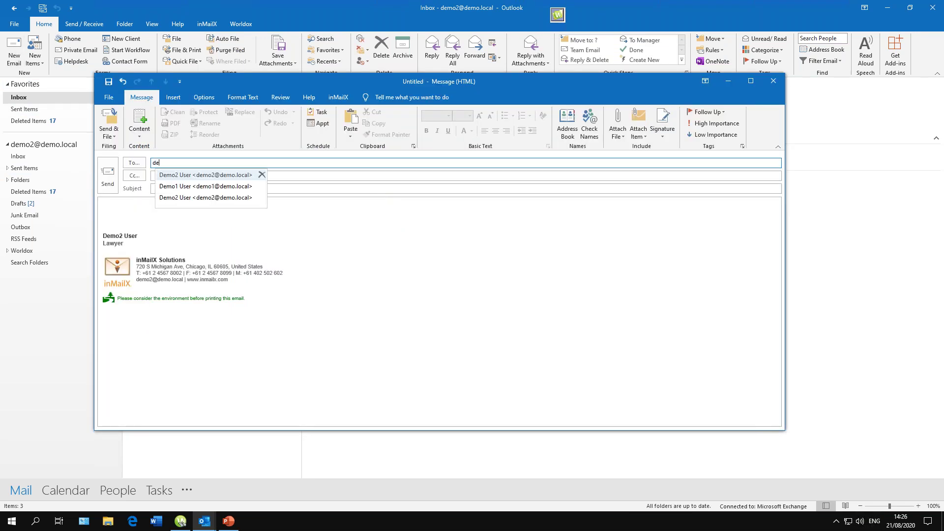
pyautogui.press('Return')
pyautogui.press('Tab')
pyautogui.press('Tab')
pyautogui.write('Email 2')
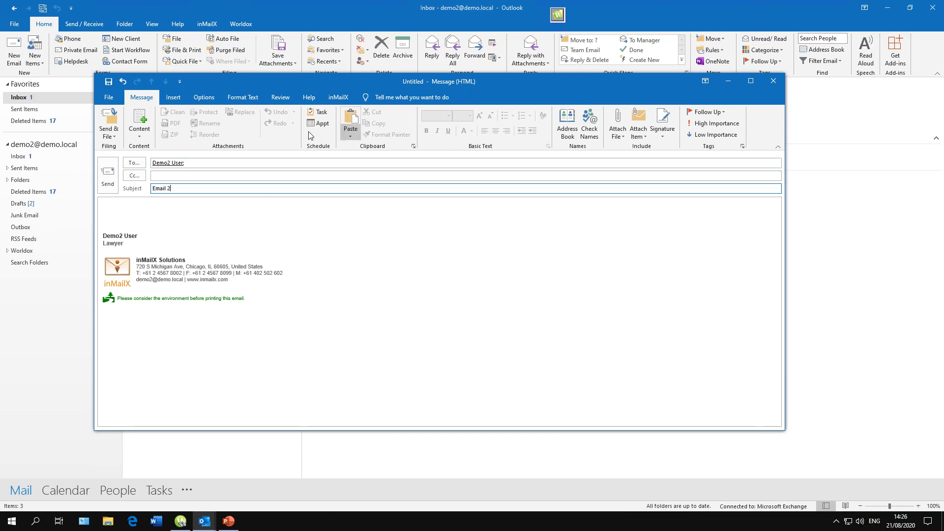
# - Send and file Email 2 to the recent Ron's Fifth Avenue-Retirement Plan folder, with the Appointment and Print options enabled
pyautogui.click(108, 177)
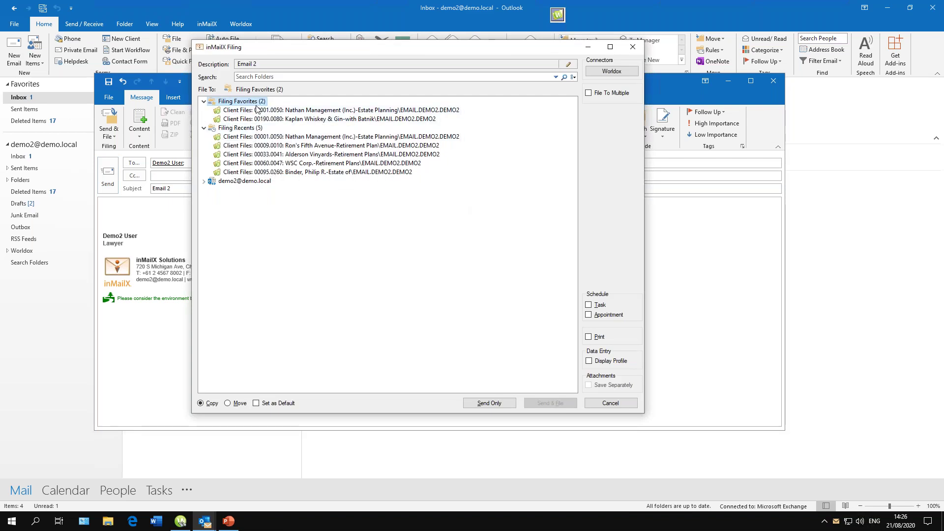
pyautogui.click(284, 145)
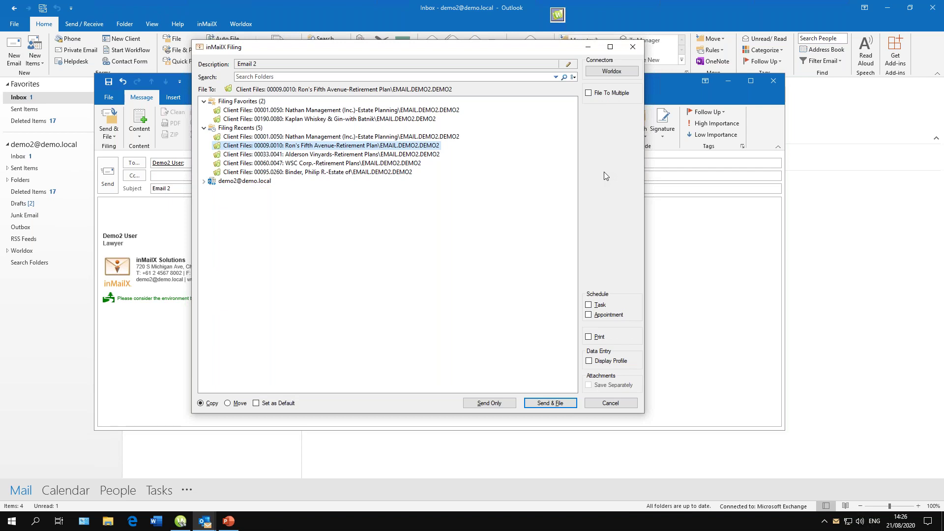
pyautogui.click(605, 315)
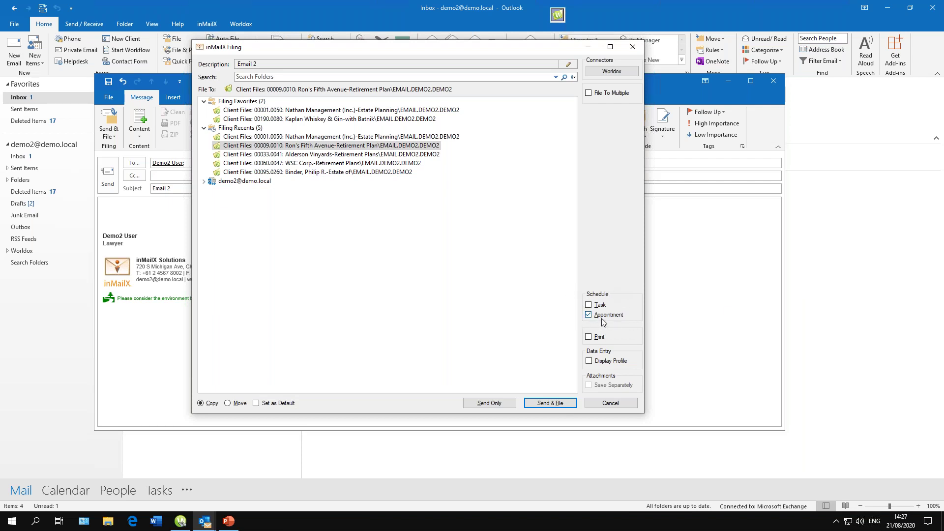
pyautogui.click(598, 337)
pyautogui.click(564, 404)
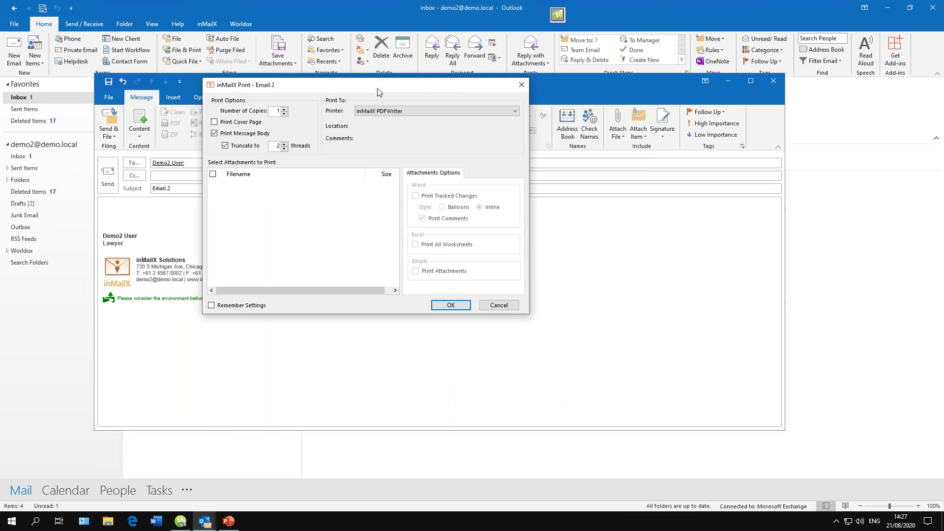
# - Print Email 2's message body to the inMailX PDFWriter printer and cancel saving the PDF file
pyautogui.click(388, 111)
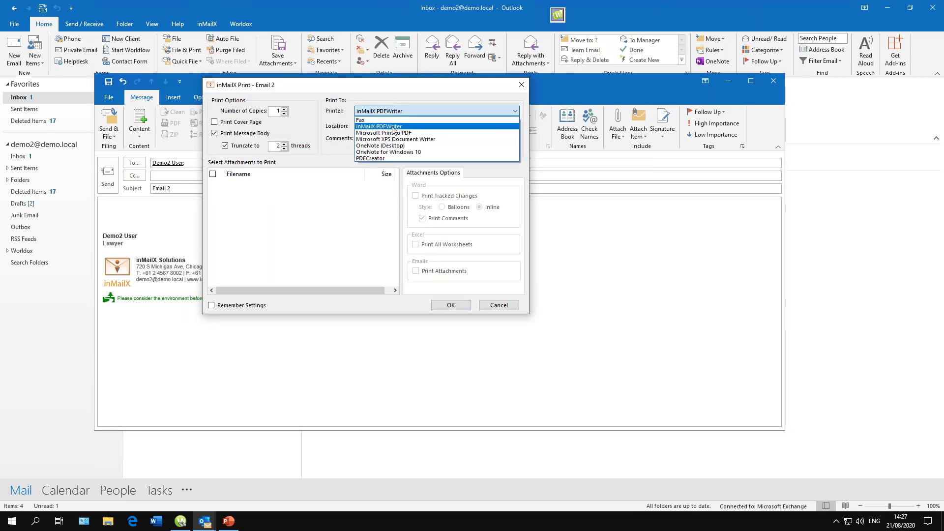
pyautogui.click(393, 126)
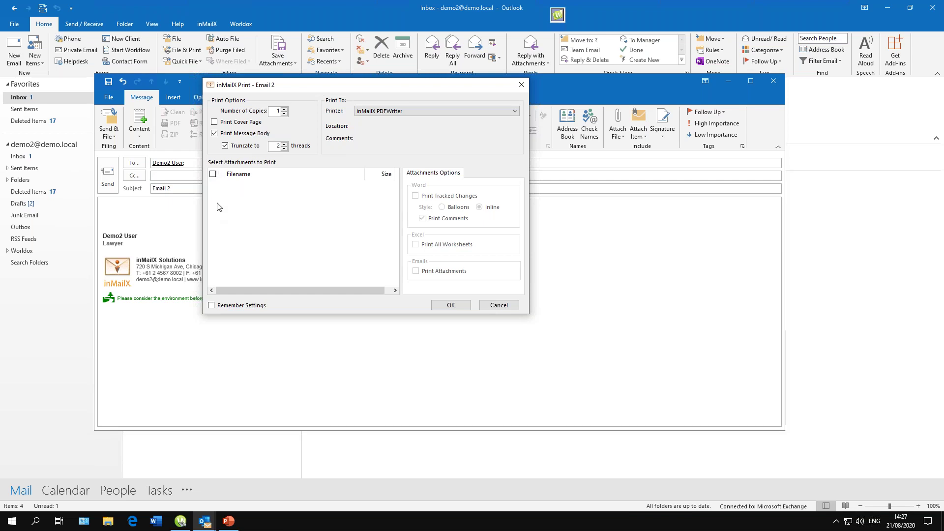
pyautogui.click(449, 304)
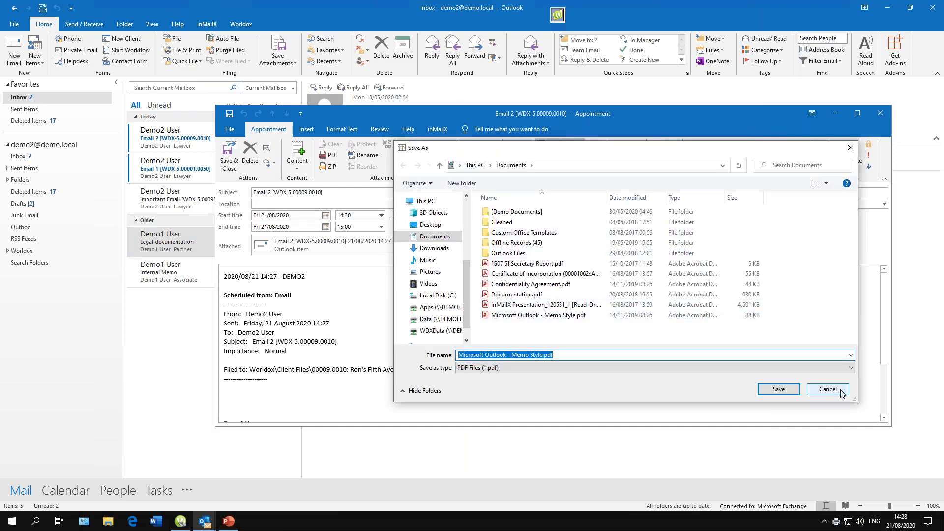
pyautogui.click(841, 391)
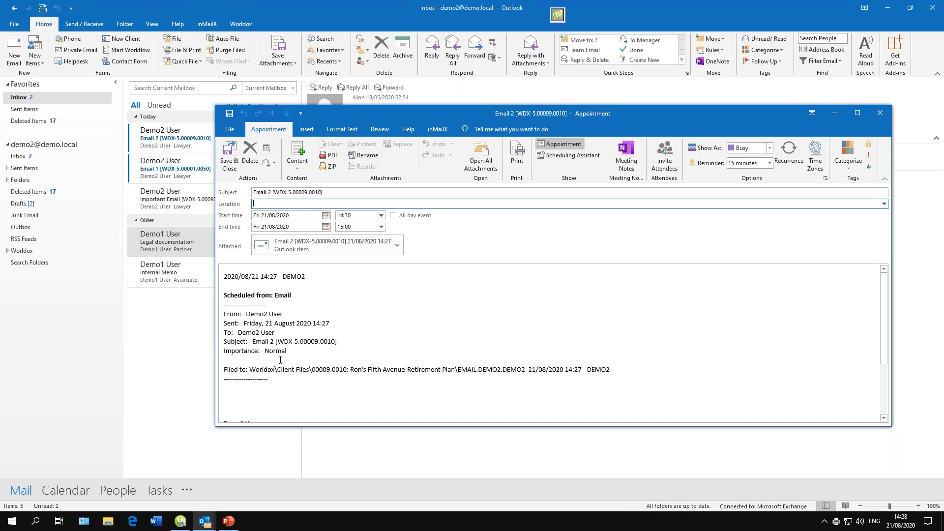
# - Check the filing location in the Email 2 appointment, set its date to 28/08/2020 with end time 15:00, and save it
pyautogui.moveTo(251, 367); pyautogui.dragTo(464, 369)
pyautogui.scroll(-2, 423, 375)
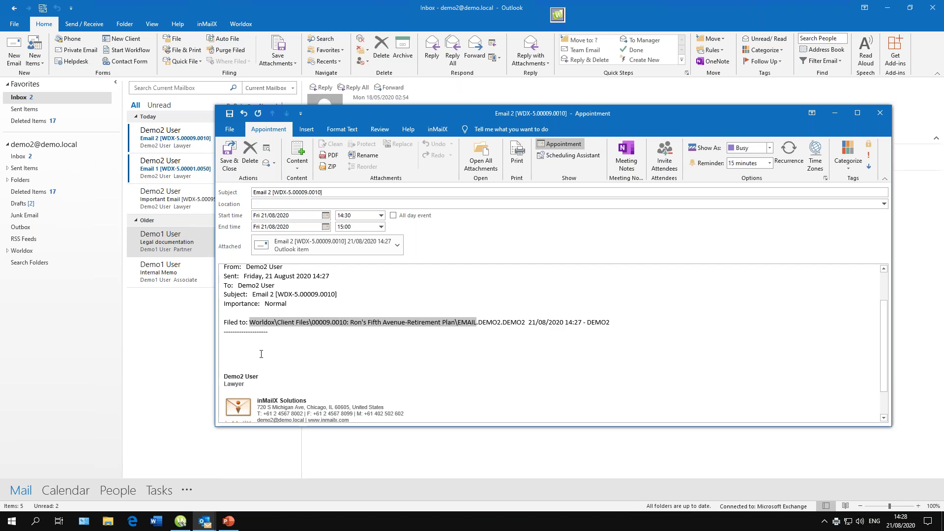
pyautogui.click(326, 215)
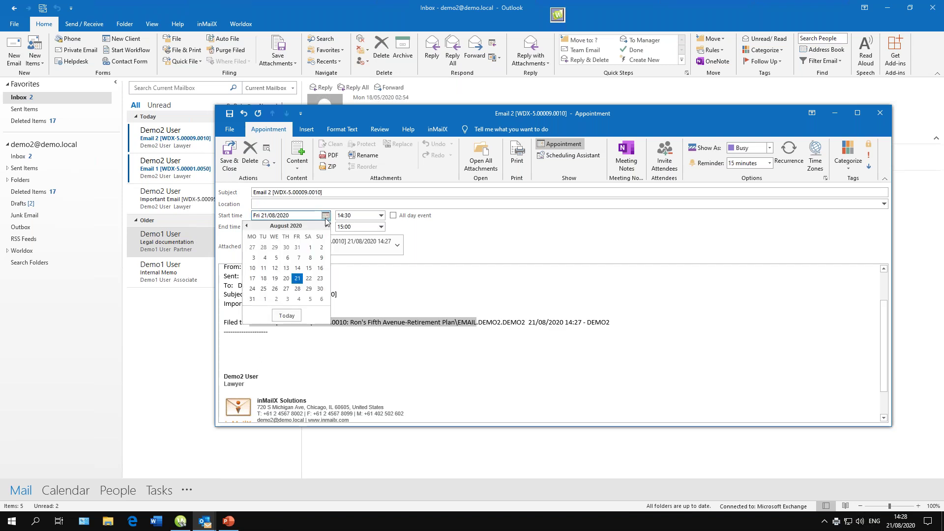
pyautogui.click(298, 289)
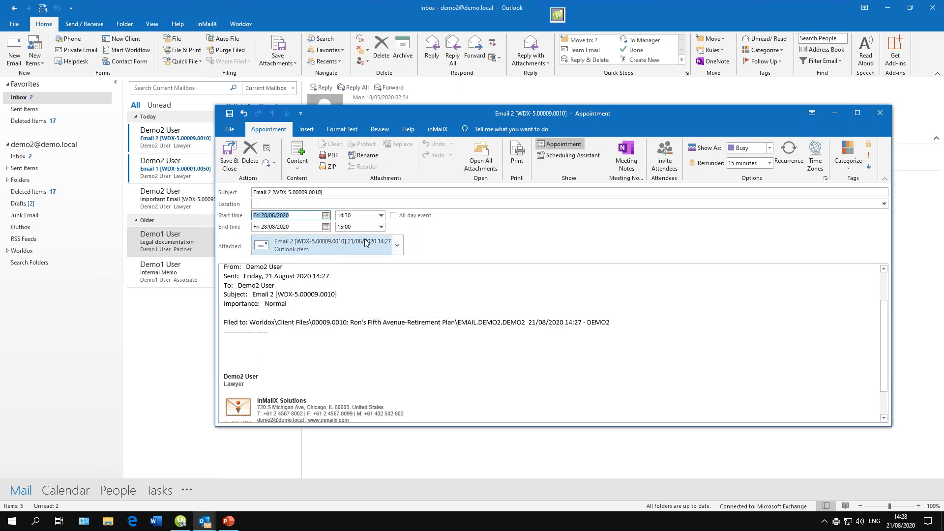
pyautogui.click(325, 217)
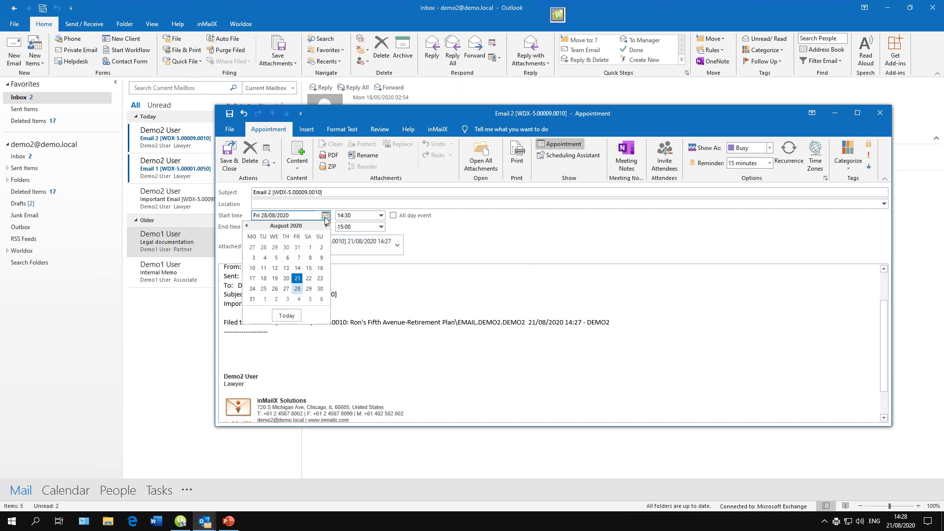
pyautogui.click(297, 289)
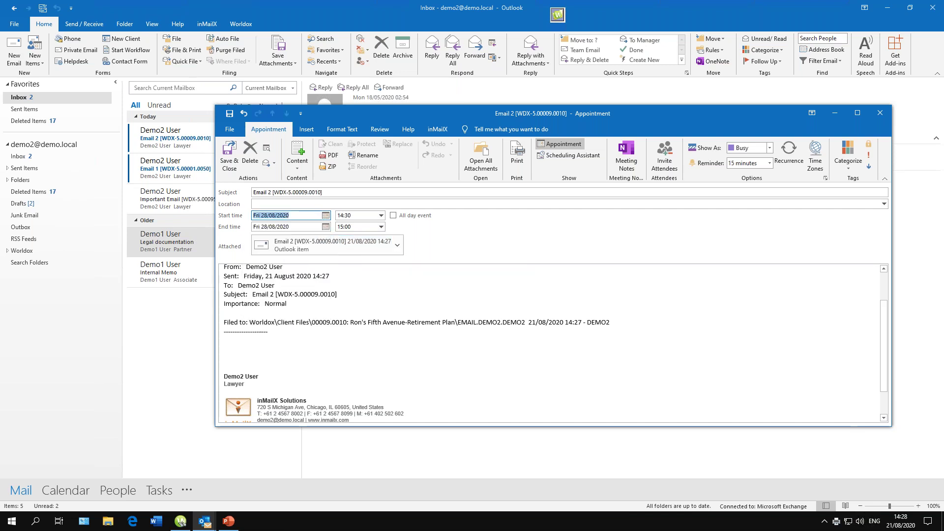
pyautogui.click(381, 226)
pyautogui.click(362, 246)
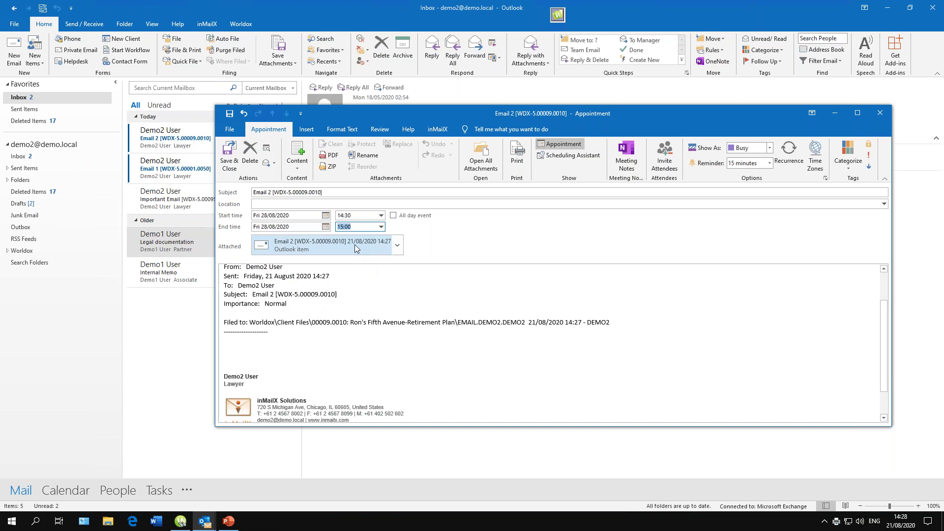
pyautogui.click(229, 167)
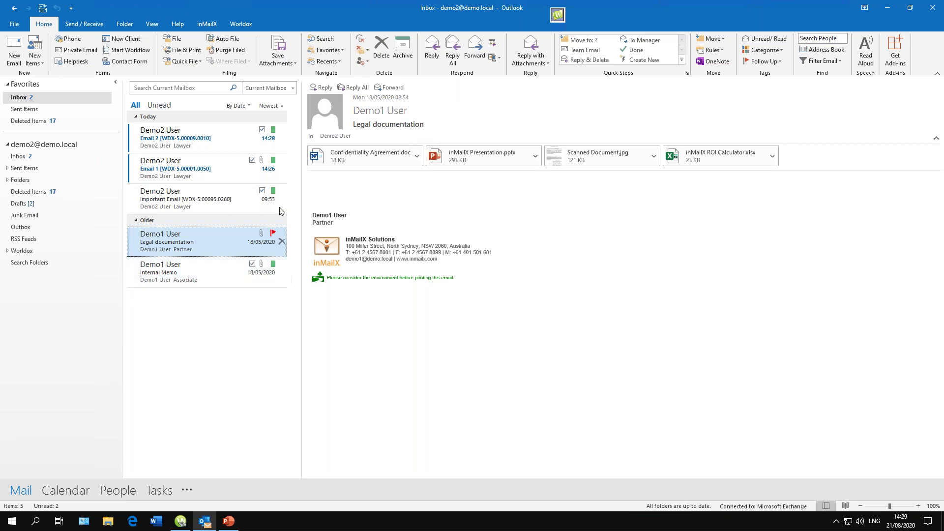
# - View the received Email 2 and Email 1 in the inbox to check their Worldox filing status
pyautogui.click(245, 134)
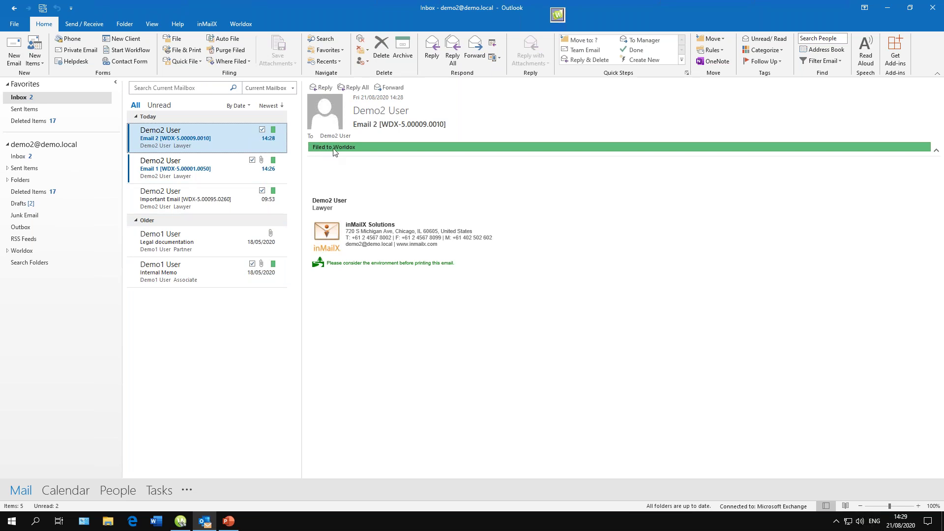
pyautogui.click(226, 170)
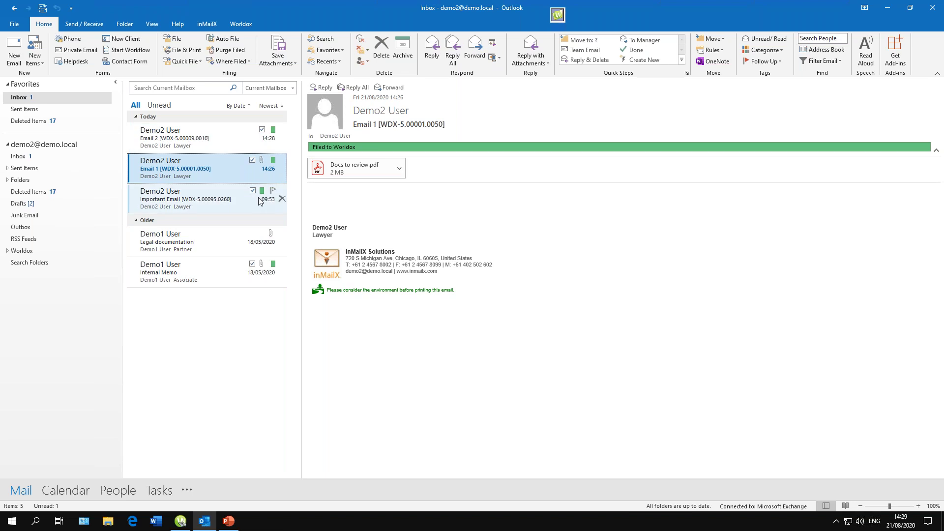
# - View Email 1's filed copy in its Worldox matter folder, Nathan Management (Inc.)-Estate Planning, and return to Outlook
pyautogui.rightClick(214, 169)
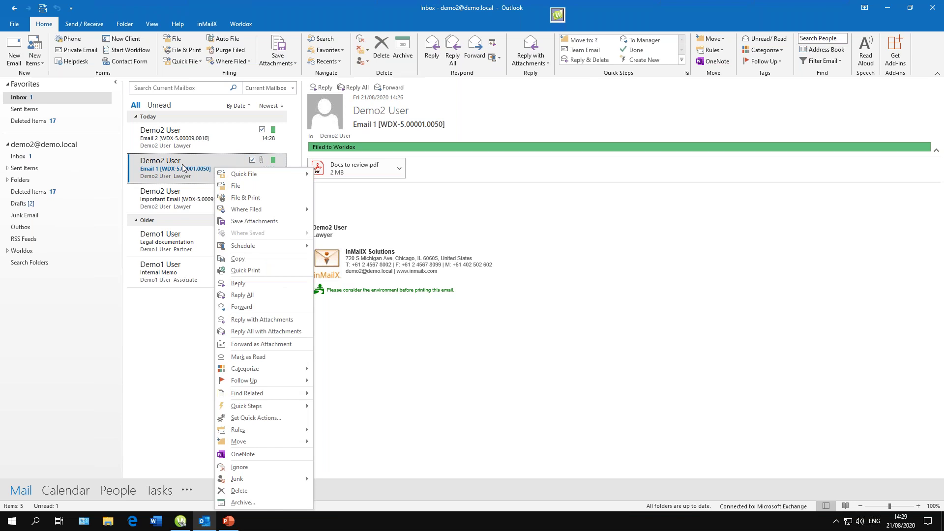
pyautogui.moveTo(254, 211)
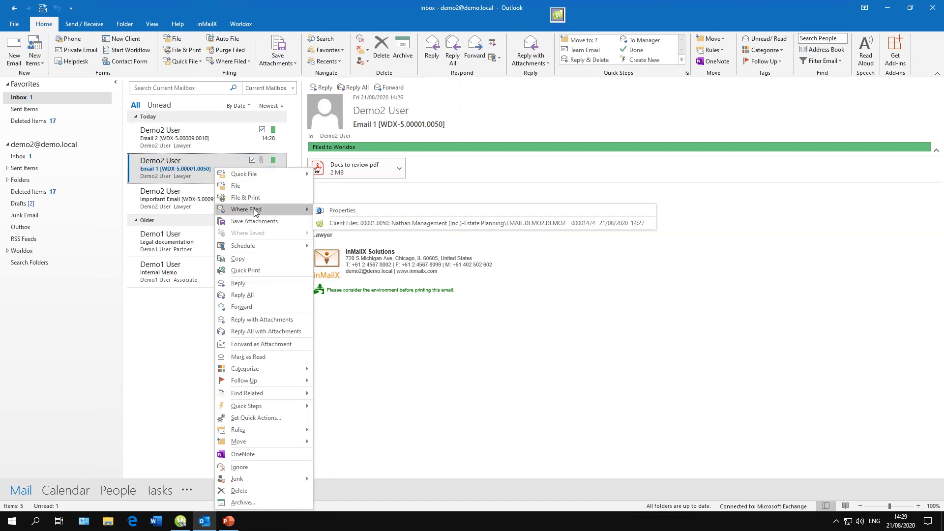
pyautogui.click(363, 222)
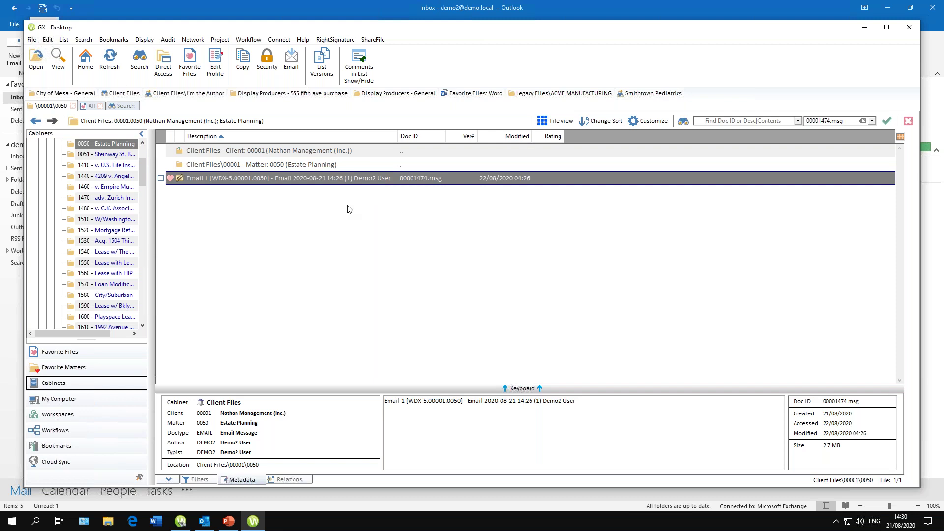
pyautogui.click(864, 29)
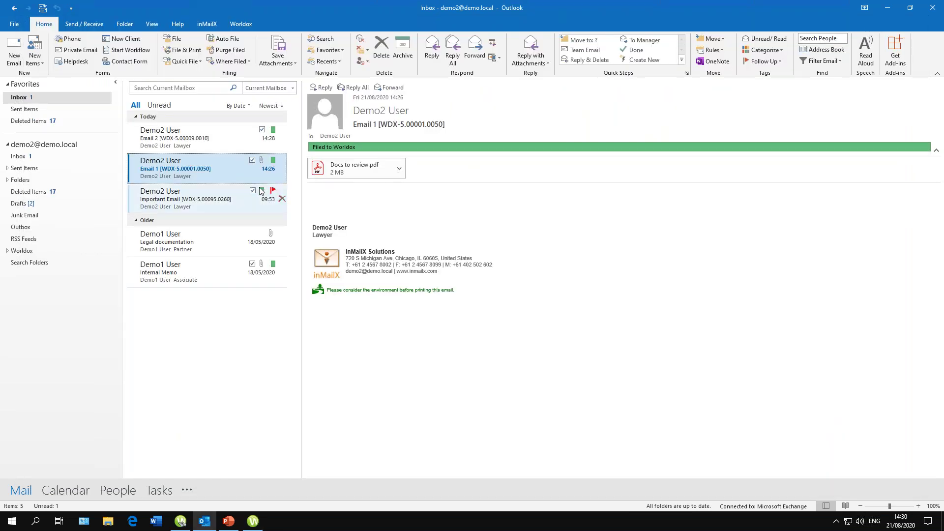
# - Open the profile properties of Email 1's filed copy, choose BRIEF as its DocType, and save the profile
pyautogui.rightClick(223, 172)
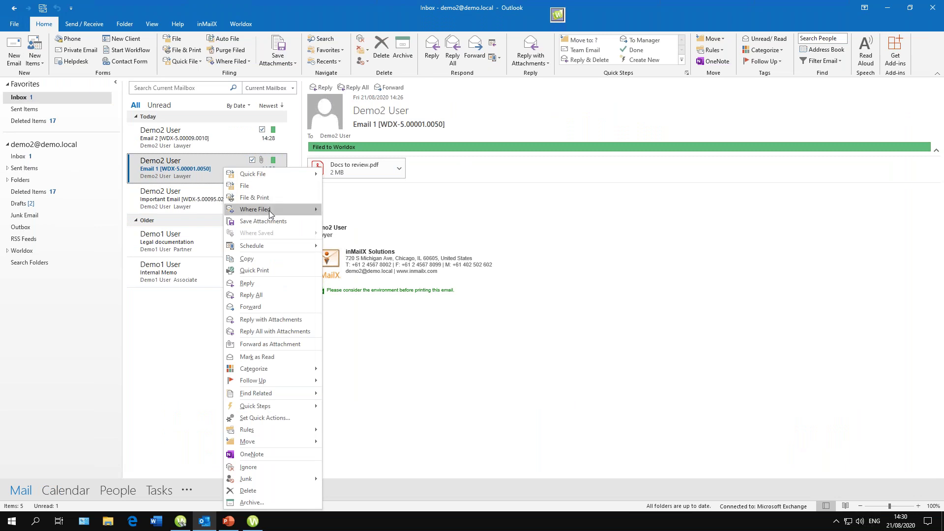
pyautogui.moveTo(270, 213)
pyautogui.click(338, 210)
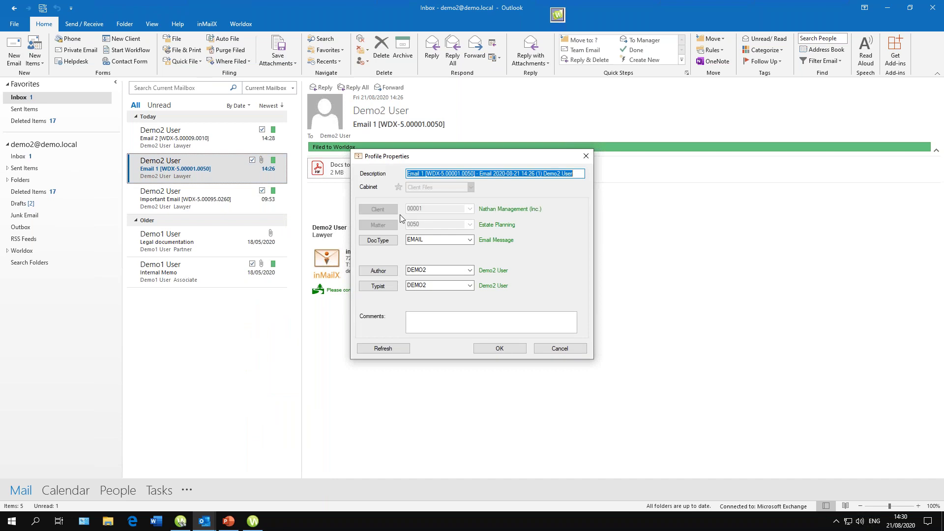
pyautogui.click(469, 240)
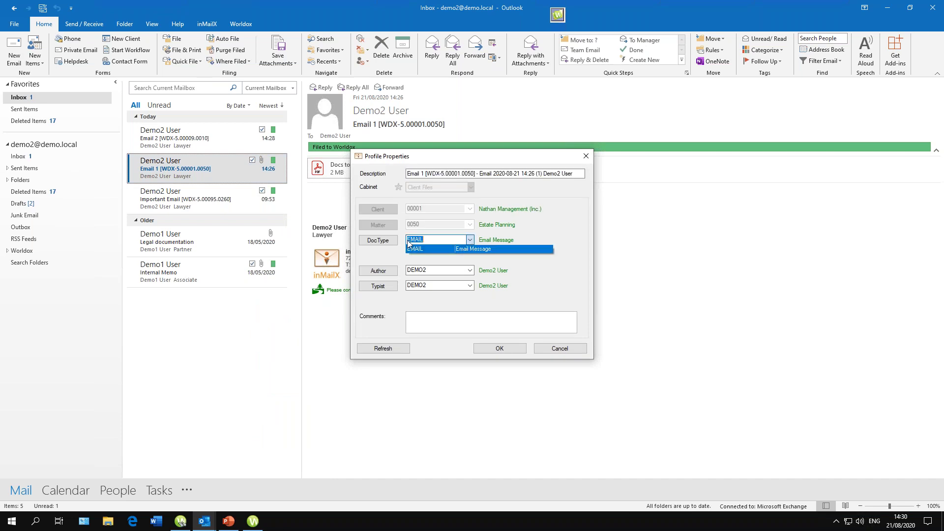
pyautogui.click(391, 243)
pyautogui.click(391, 243)
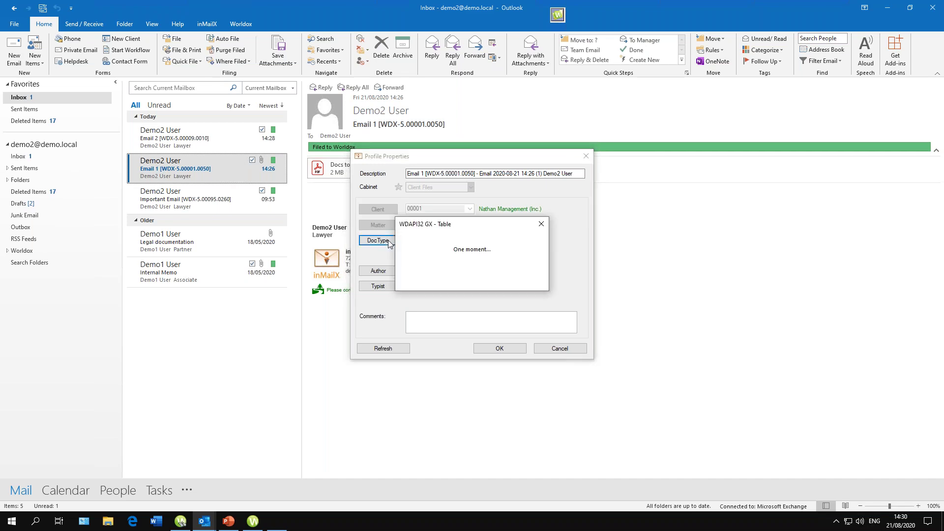
pyautogui.click(313, 164)
pyautogui.doubleClick(313, 164)
pyautogui.click(500, 348)
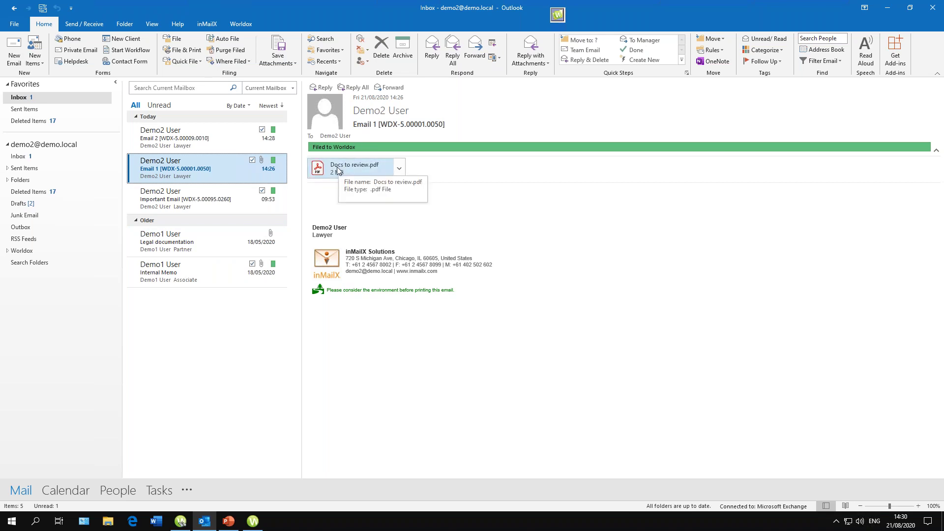
# - Start saving Email 1's PDF attachment and select the recent Ron's Fifth Avenue-Retirement Plan folder as the destination
pyautogui.rightClick(191, 171)
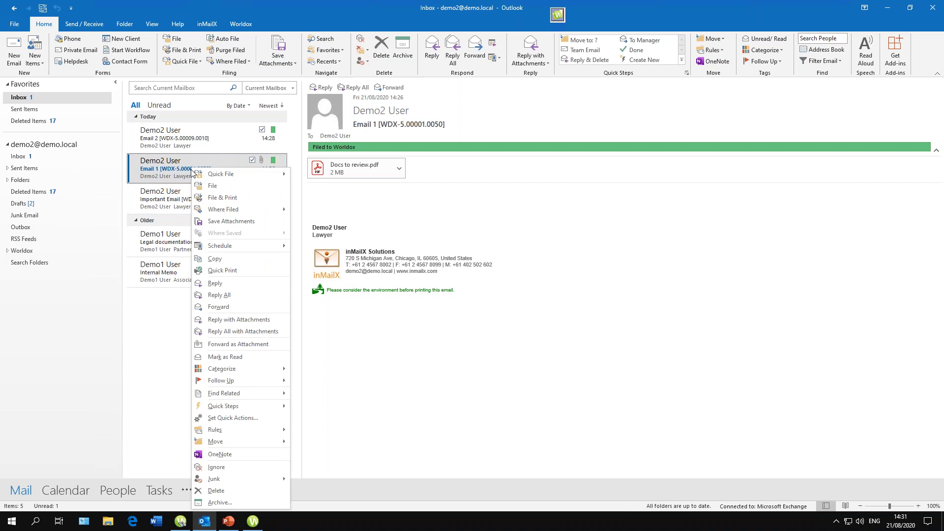
pyautogui.click(241, 220)
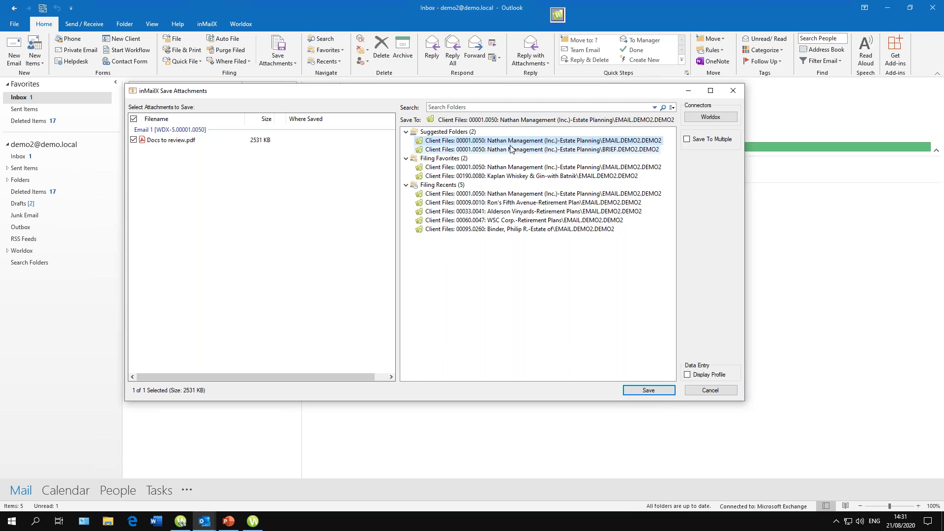
pyautogui.click(513, 203)
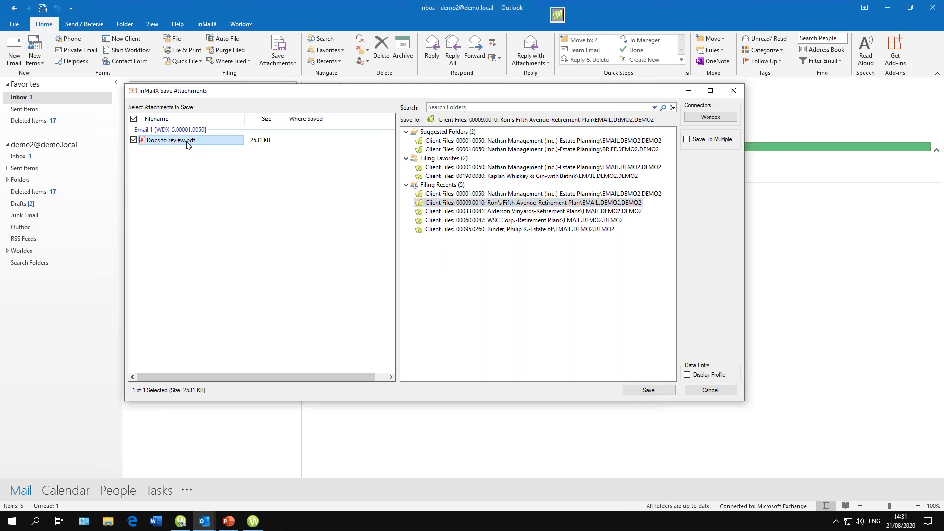
# - Rename the attachment as "Contract documents to review" and save it to the selected Worldox folder
pyautogui.click(170, 139)
pyautogui.click(149, 139)
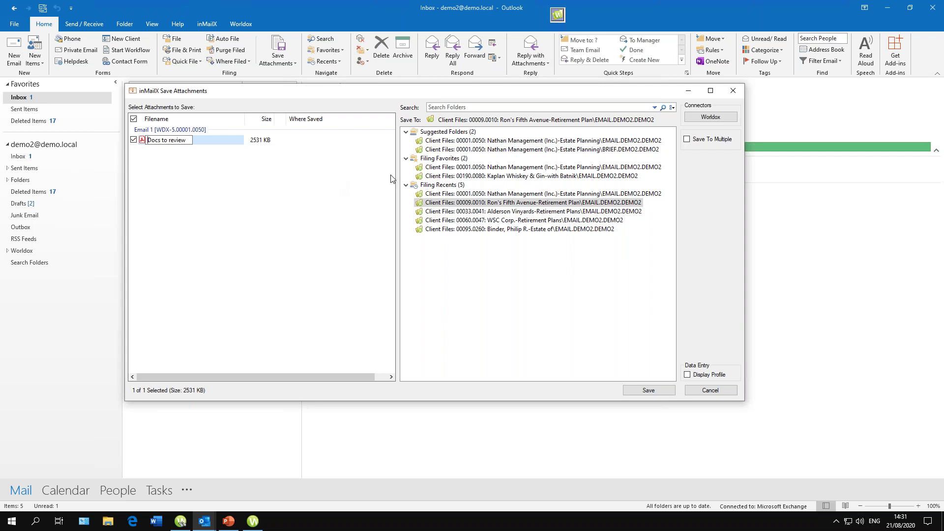
pyautogui.write('Contract')
pyautogui.press('BackSpace')
pyautogui.write('doc')
pyautogui.write('ument')
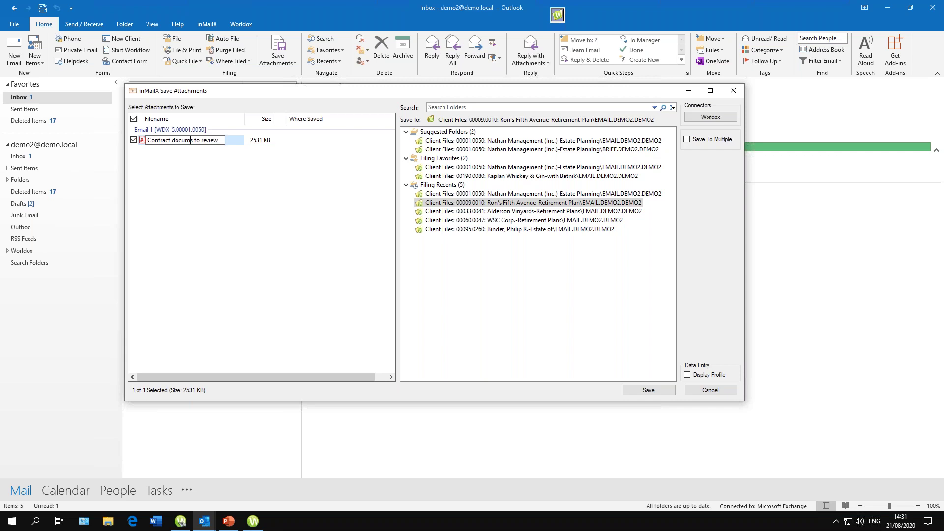
pyautogui.press('Return')
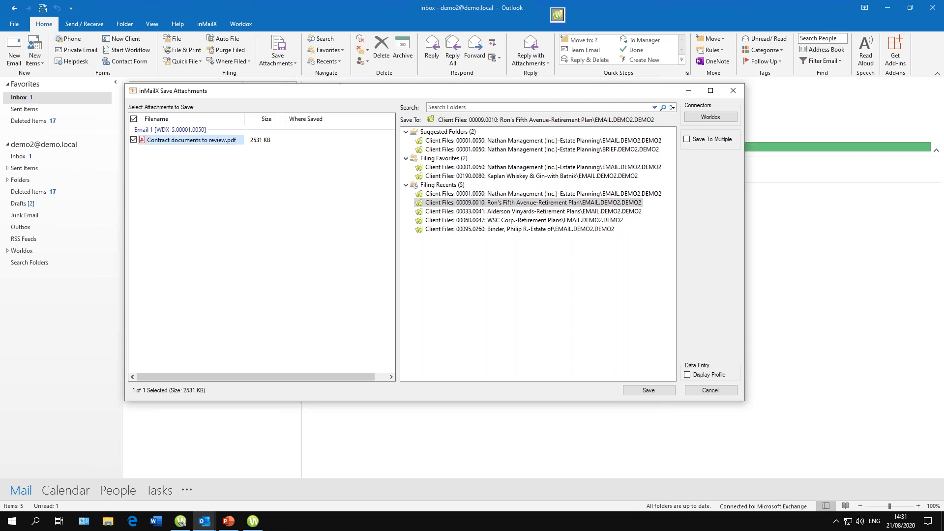
pyautogui.click(666, 390)
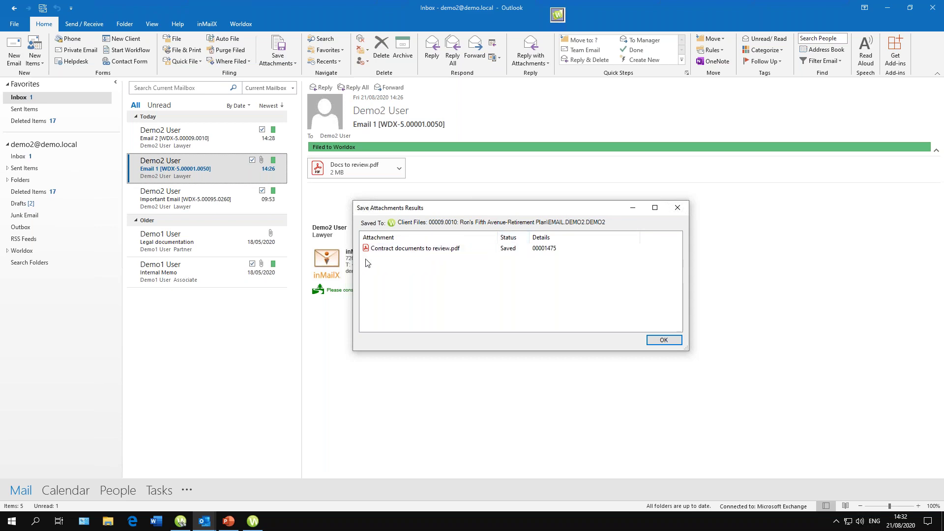
# - Open the attachment's saved Worldox location, sort its files by Modified with the newest first, and save the custom style for all users
pyautogui.click(479, 223)
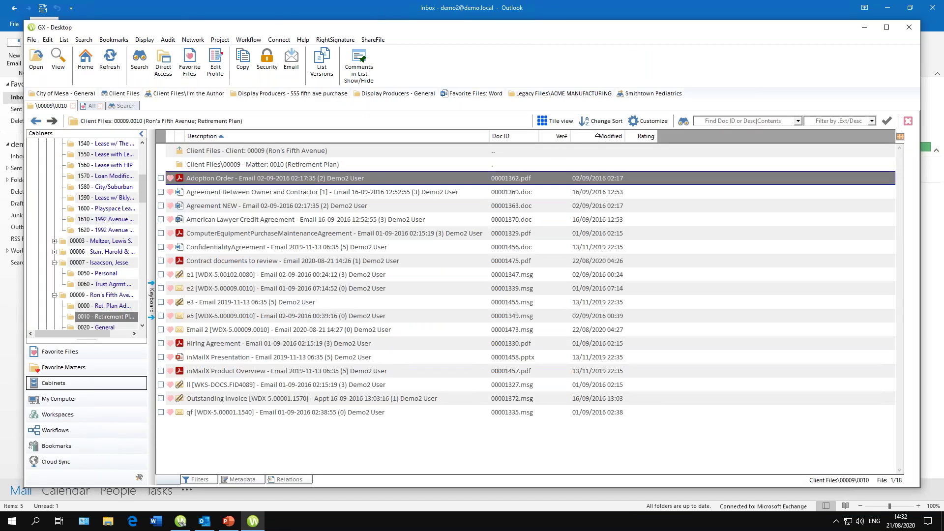
pyautogui.click(602, 136)
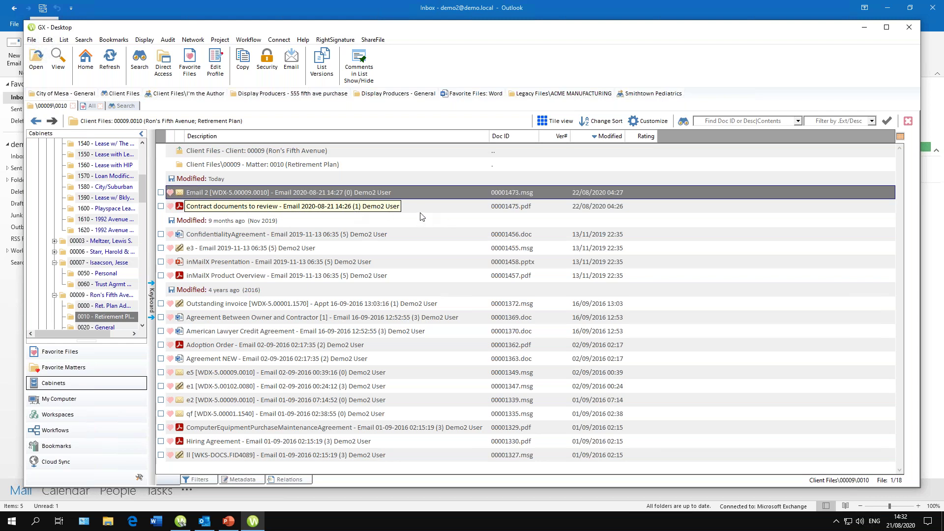
pyautogui.click(653, 121)
pyautogui.click(662, 143)
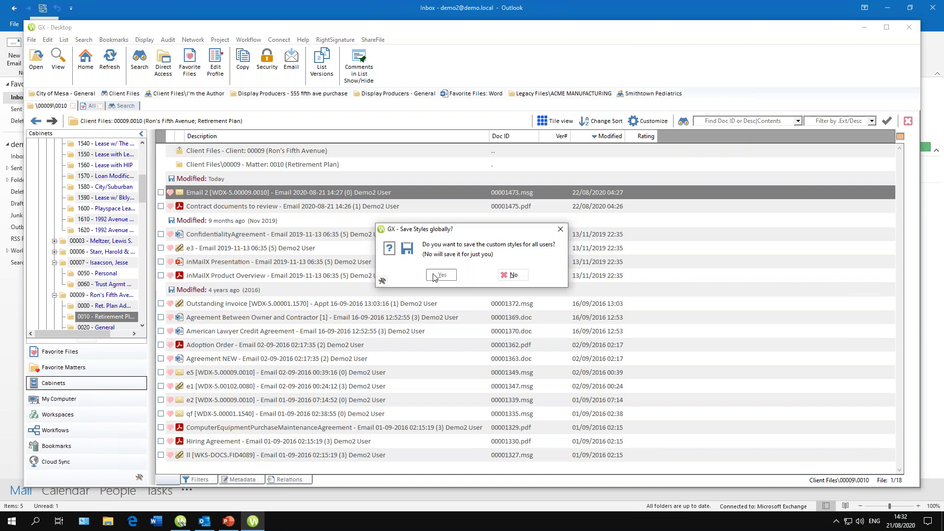
pyautogui.click(435, 275)
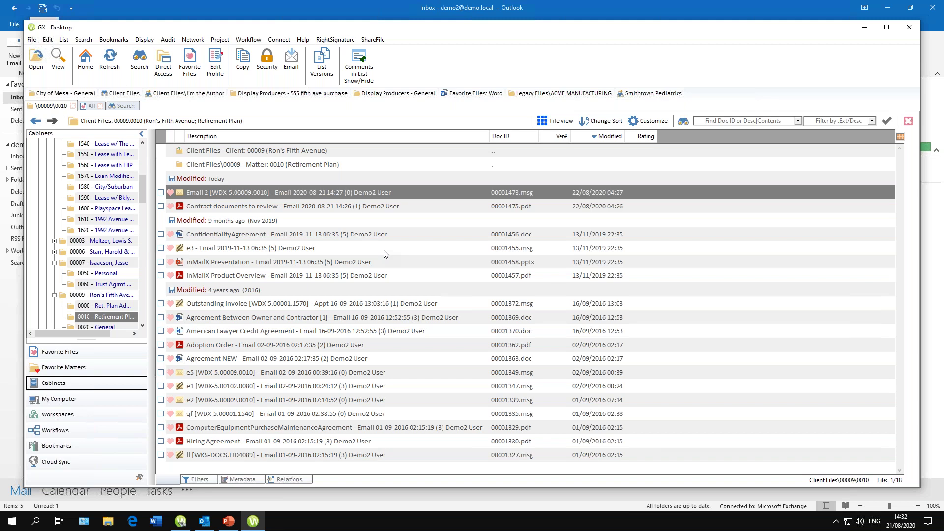
pyautogui.click(864, 28)
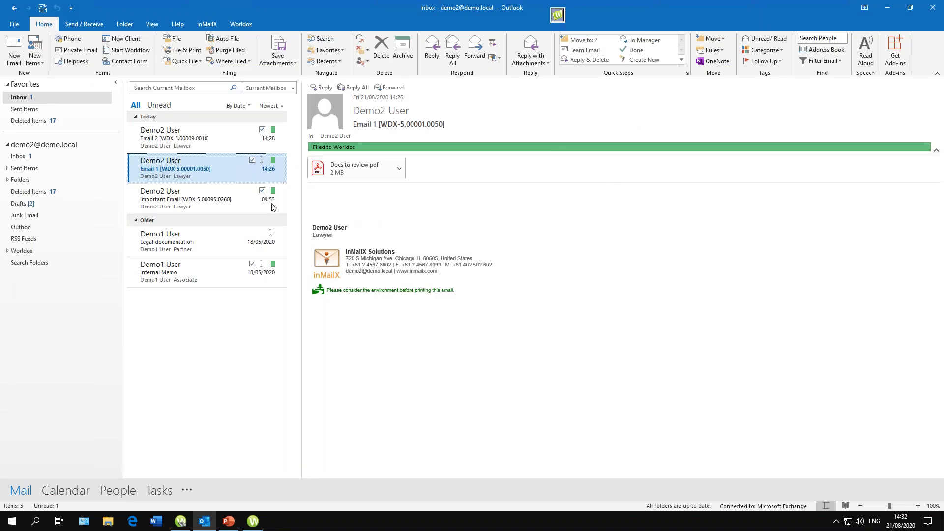
# - Open the saved properties of Email 1's attachment, select the Brief document type, and confirm the profile
pyautogui.rightClick(219, 182)
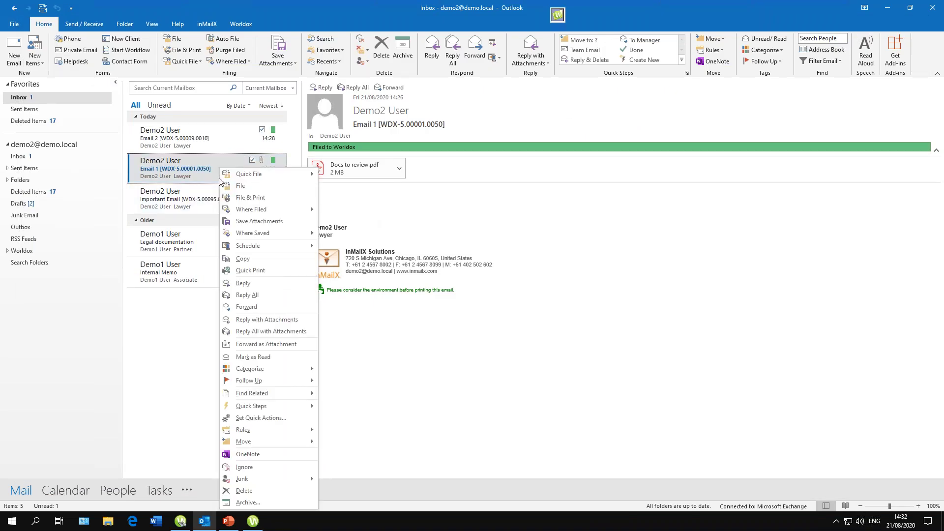
pyautogui.moveTo(261, 235)
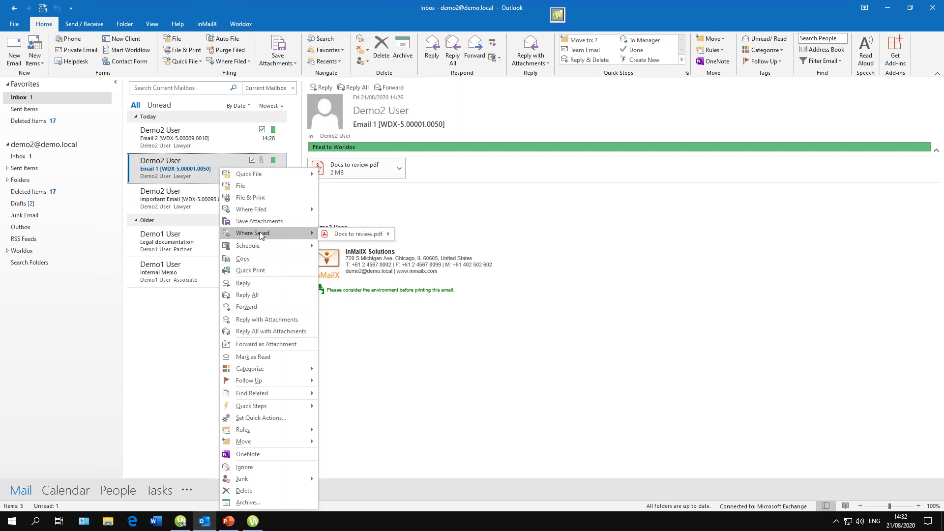
pyautogui.moveTo(347, 234)
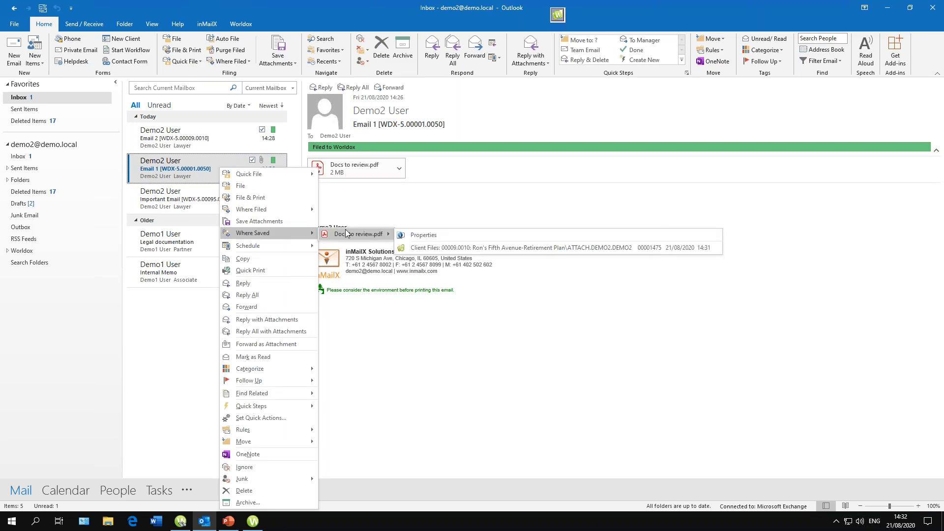
pyautogui.click(423, 235)
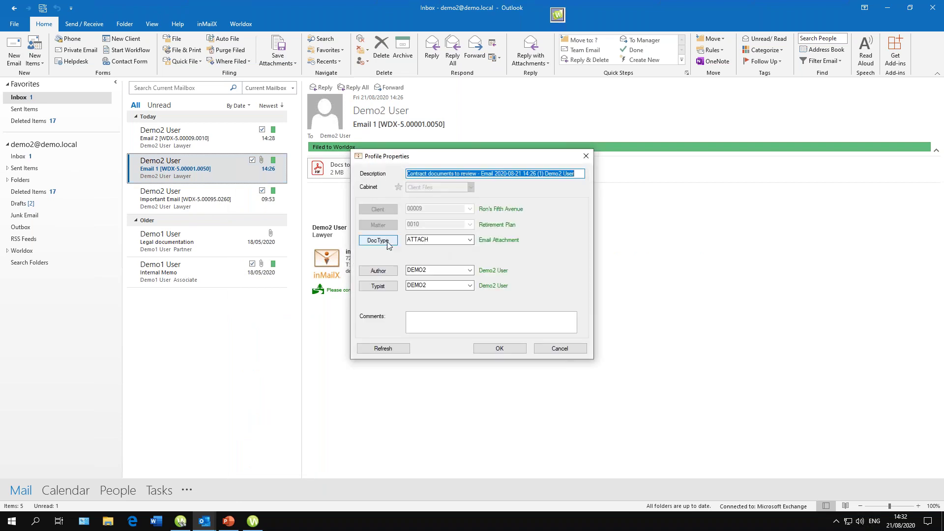
pyautogui.click(387, 242)
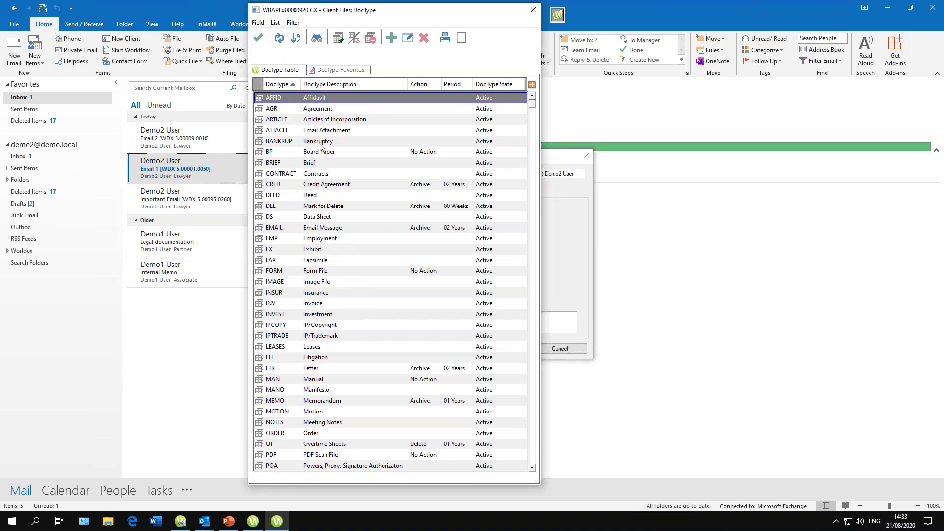
pyautogui.click(321, 164)
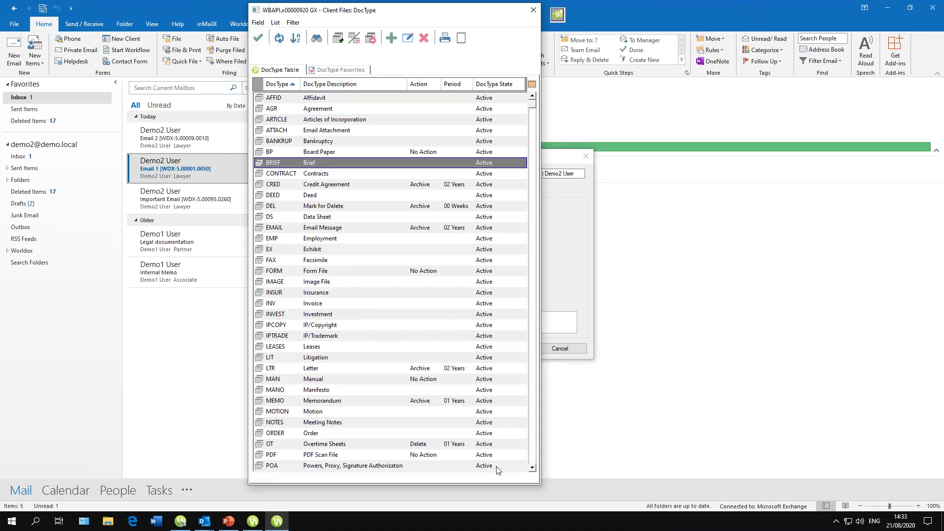
pyautogui.press('Escape')
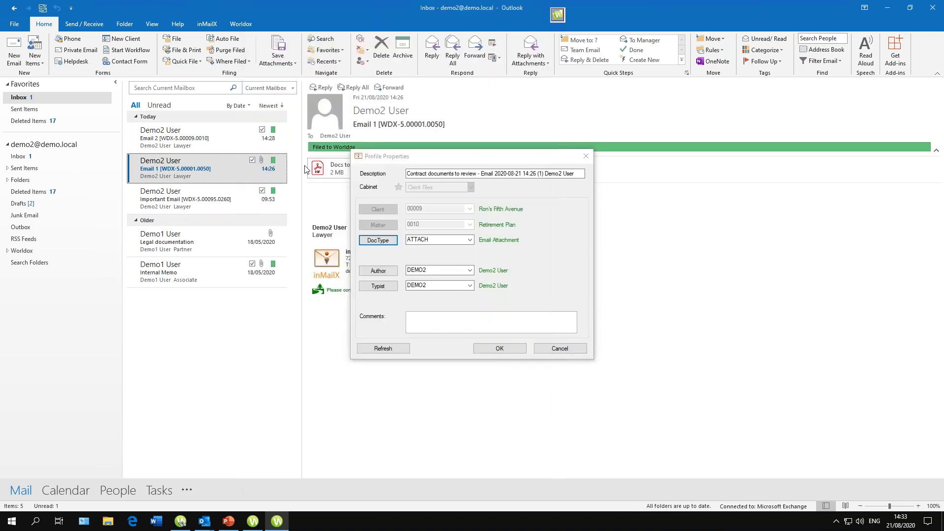
pyautogui.click(494, 350)
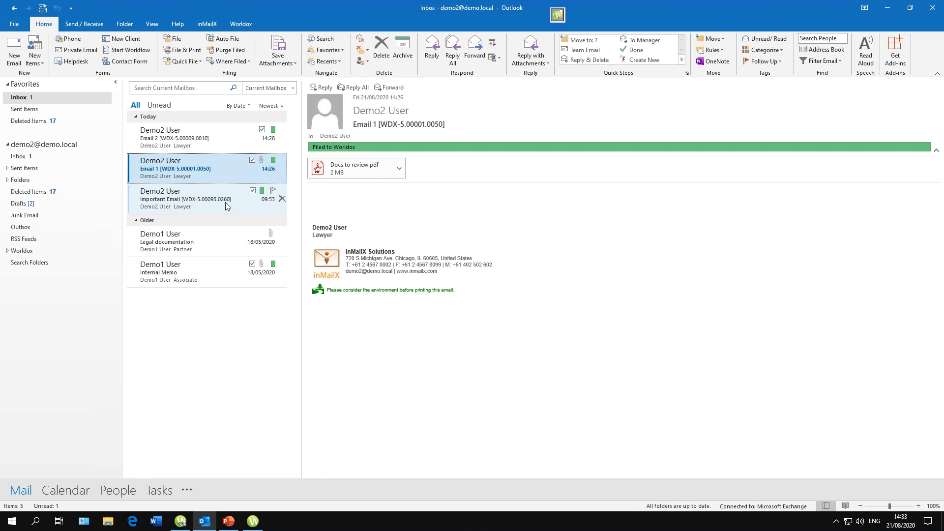
# - Create a new email to the first suggested demo recipient with the subject "Email 3"
pyautogui.click(13, 58)
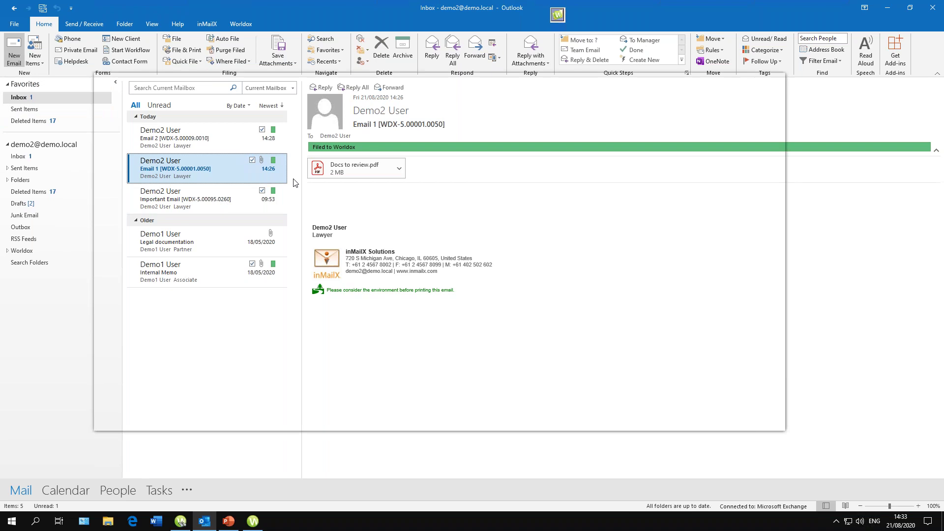
pyautogui.write('f')
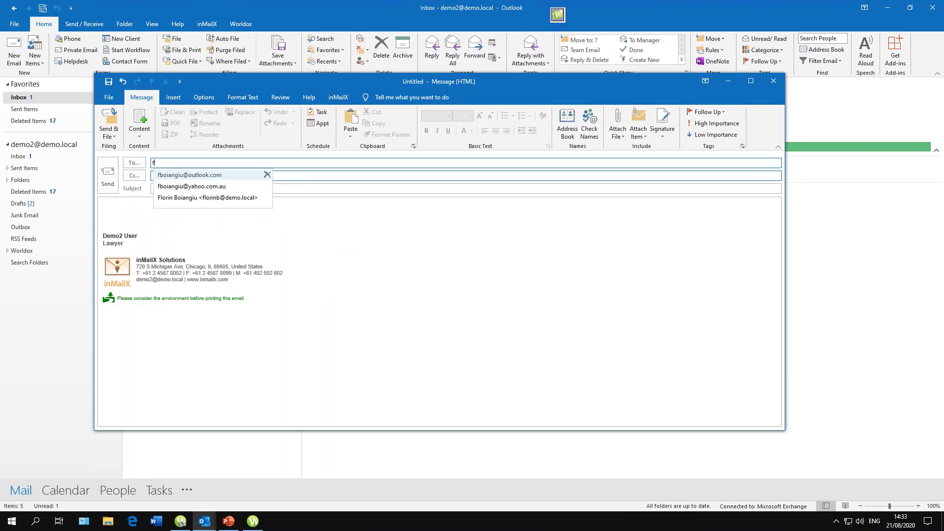
pyautogui.press('BackSpace')
pyautogui.write('d')
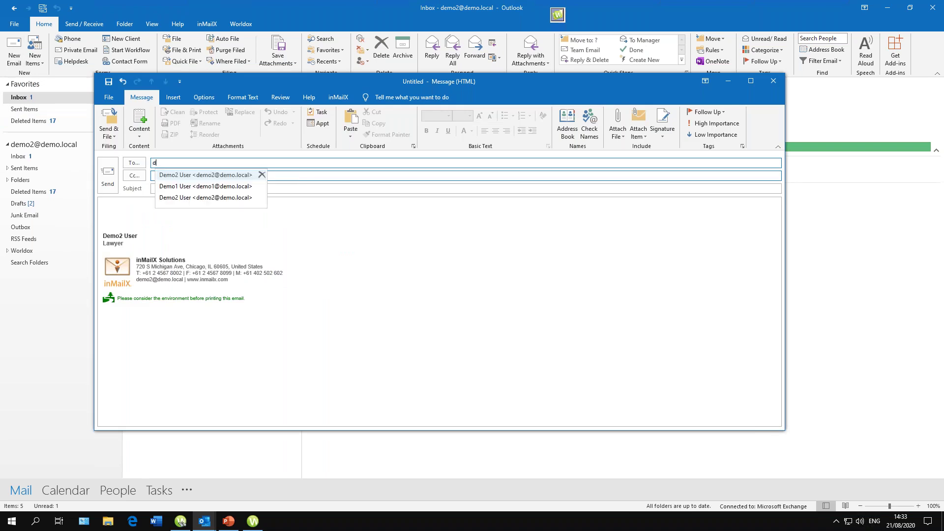
pyautogui.press('Return')
pyautogui.press('Tab')
pyautogui.press('Tab')
pyautogui.write('Email 3')
# - Send Email 3 and file it to the recent Ron's Fifth Avenue-Retirement Plan email folder
pyautogui.click(162, 199)
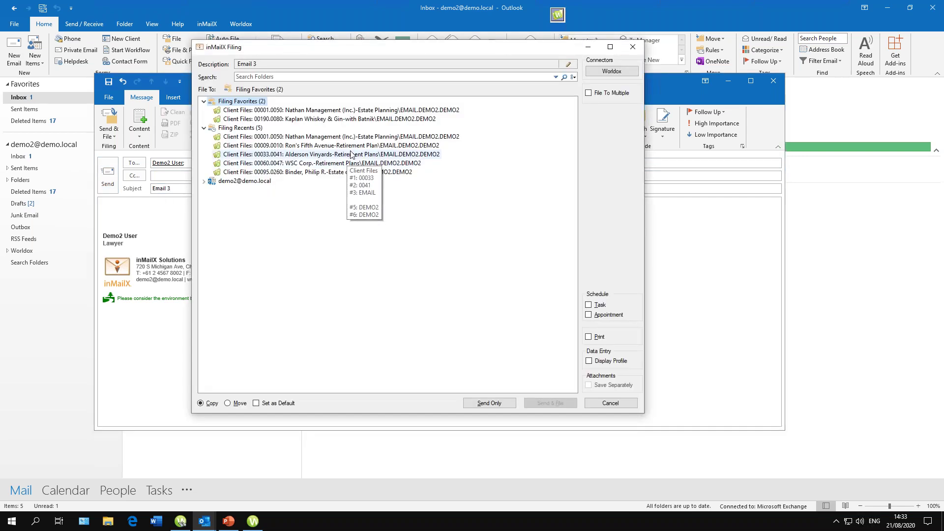
pyautogui.click(353, 154)
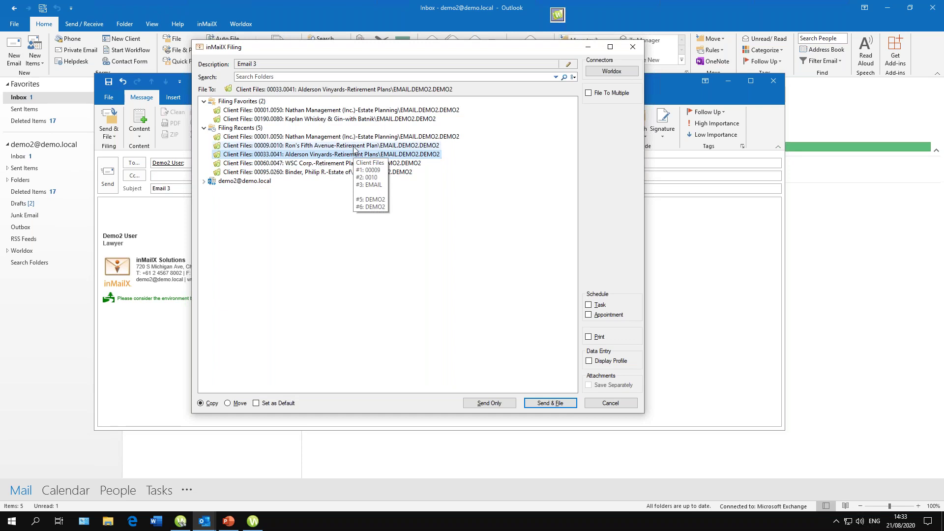
pyautogui.click(356, 147)
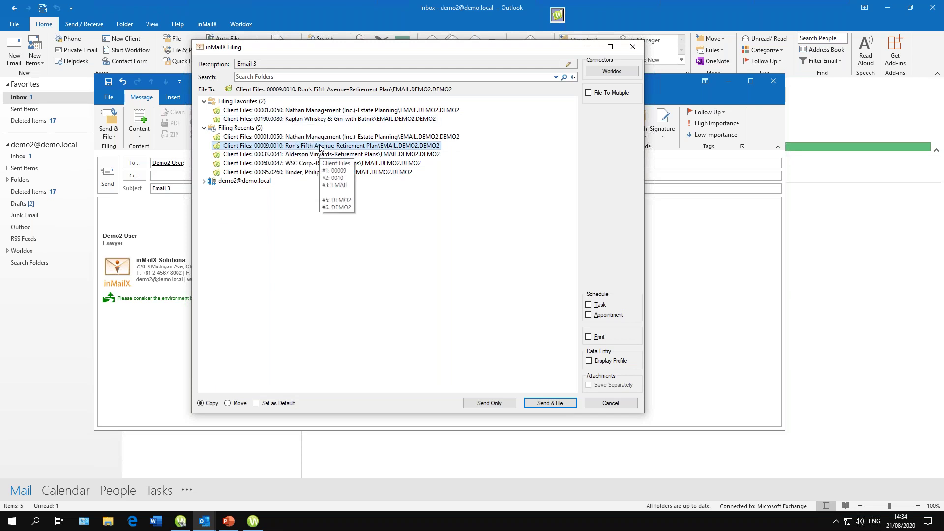
pyautogui.click(560, 404)
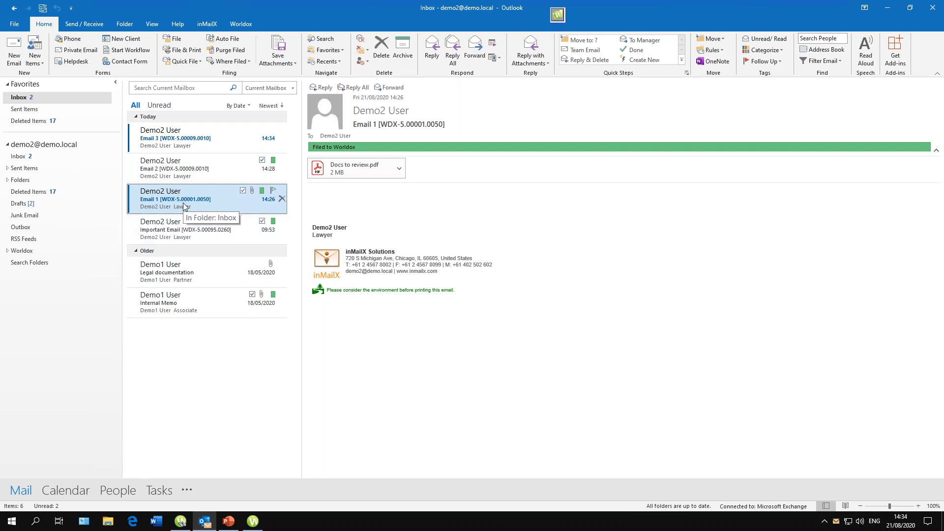
# - Open the filing options for the received Email 3 to check the suggested folder, and close them without filing
pyautogui.rightClick(172, 144)
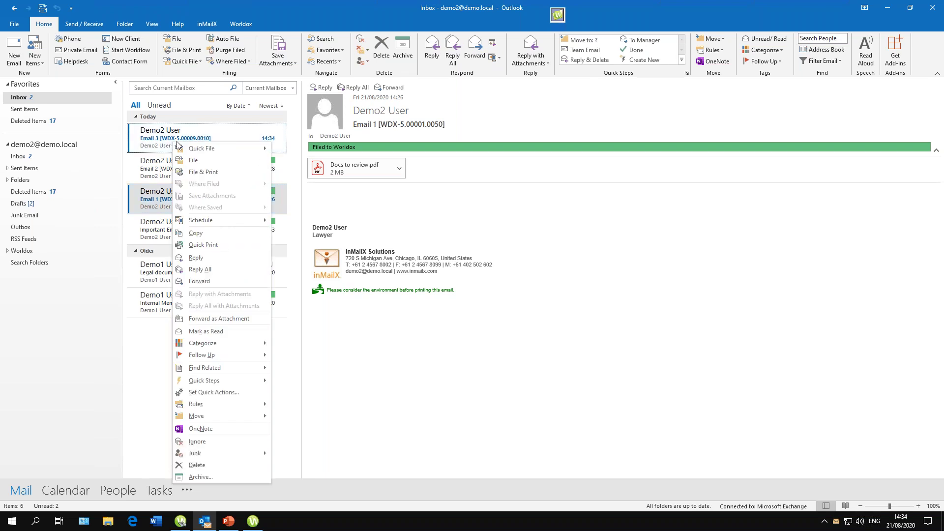
pyautogui.click(194, 161)
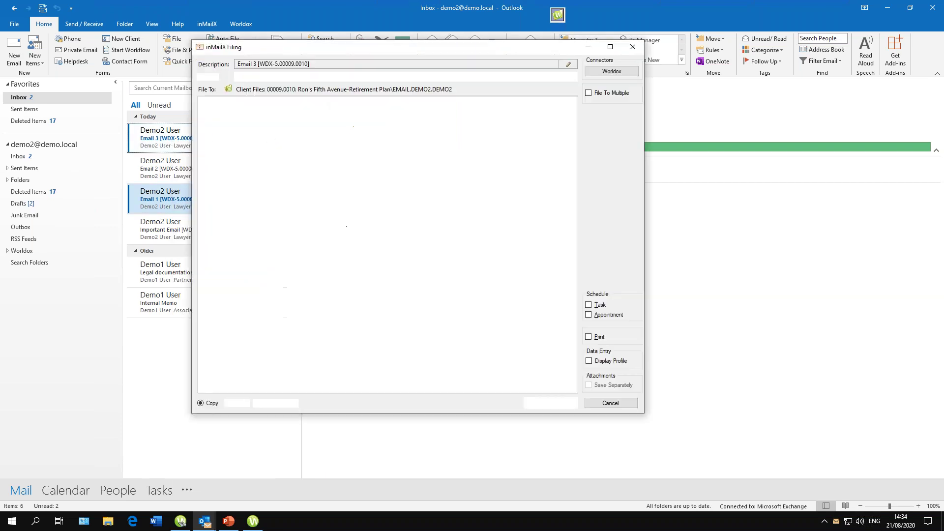
pyautogui.click(610, 403)
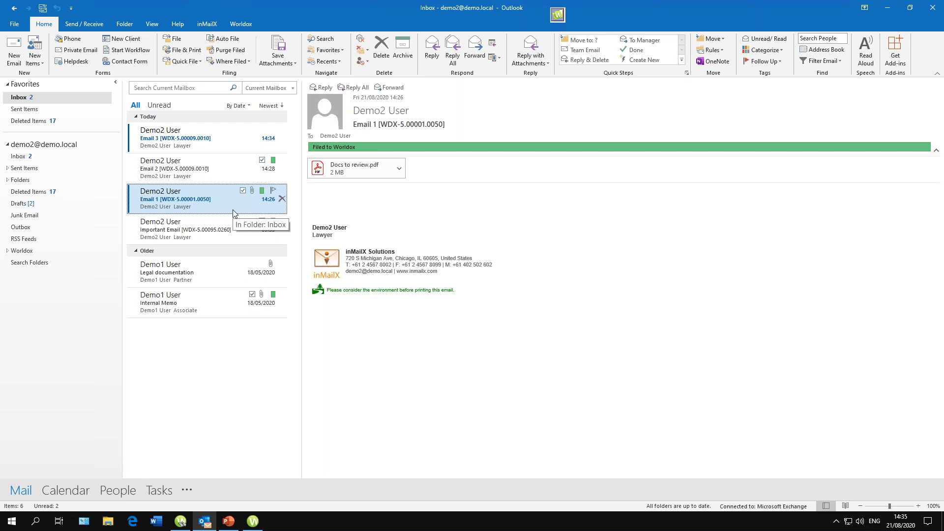
# - Open Email 3's filed location in Worldox to check the filed message, and return to the Outlook inbox
pyautogui.click(234, 138)
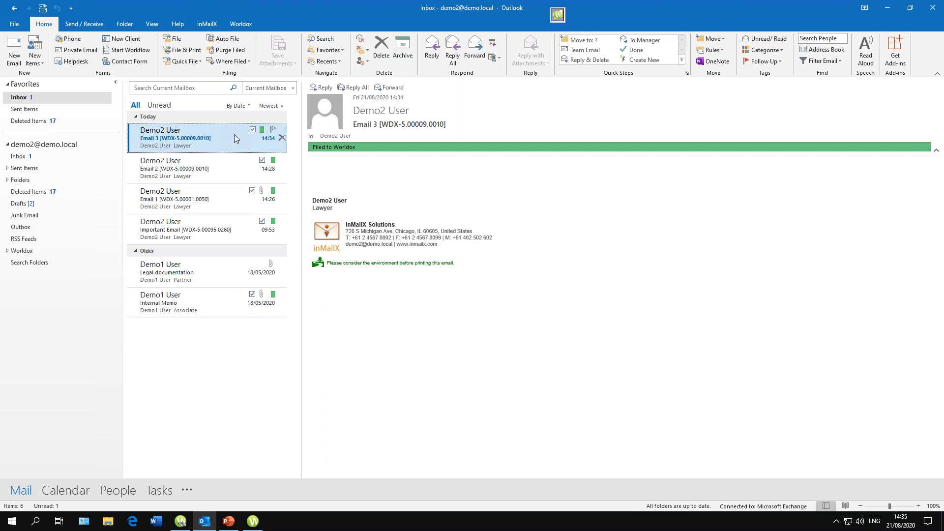
pyautogui.rightClick(234, 135)
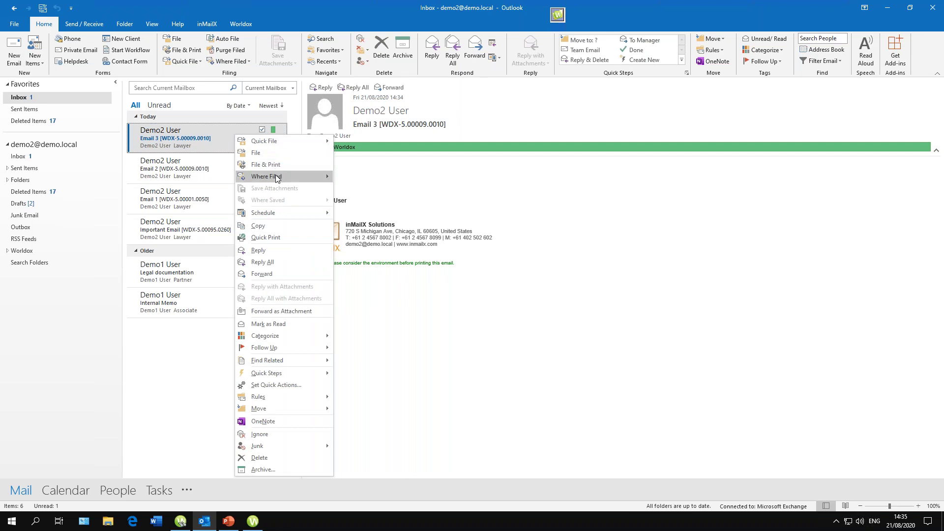
pyautogui.moveTo(276, 178)
pyautogui.click(359, 190)
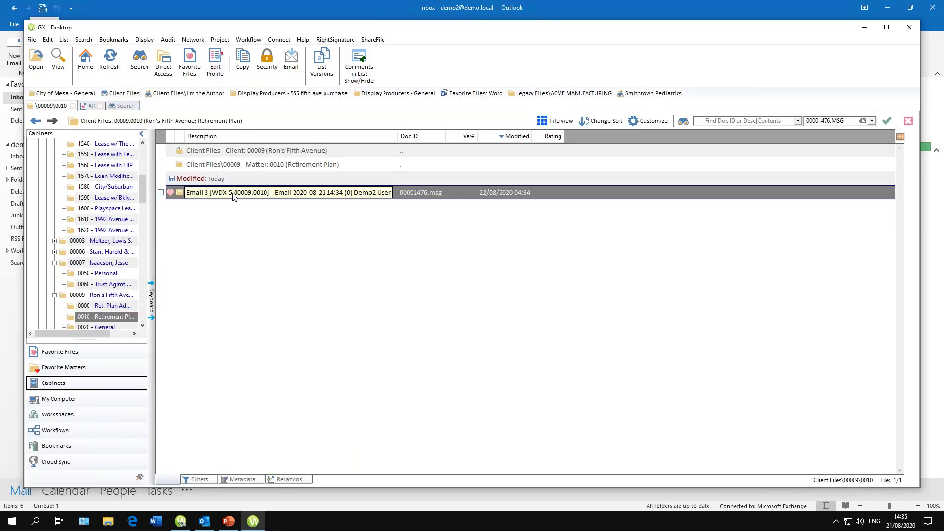
pyautogui.click(864, 27)
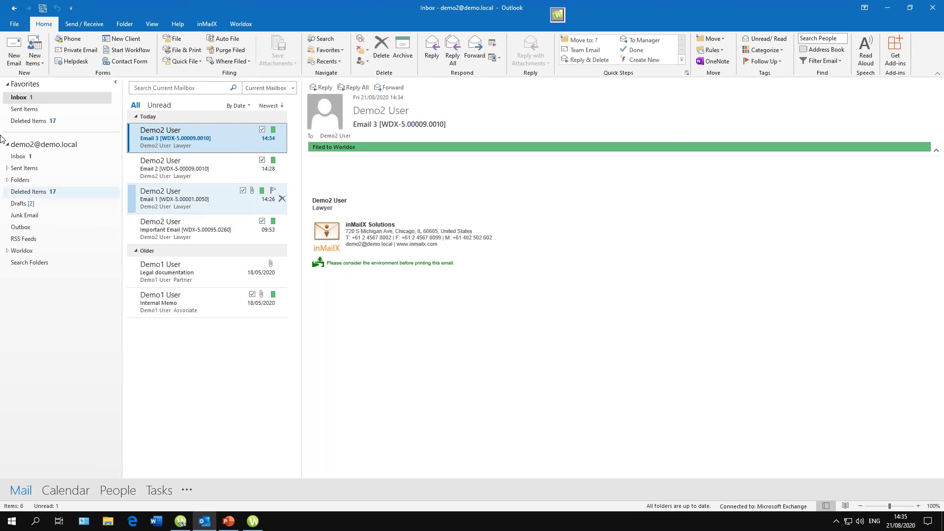
# - Create a new email to the suggested demo recipient with the subject "FTM Email"
pyautogui.click(12, 67)
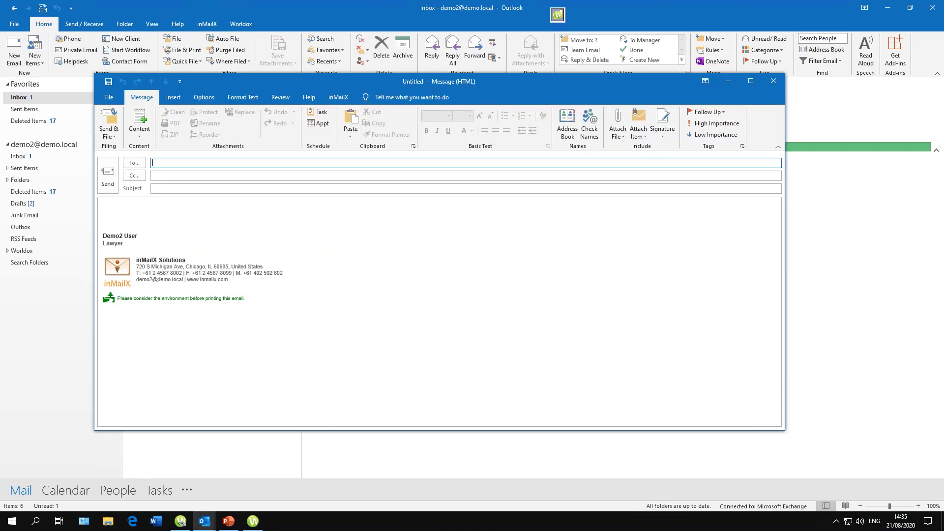
pyautogui.write('ro')
pyautogui.press('BackSpace')
pyautogui.press('BackSpace')
pyautogui.write('de')
pyautogui.press('Return')
pyautogui.press('Tab')
pyautogui.press('Tab')
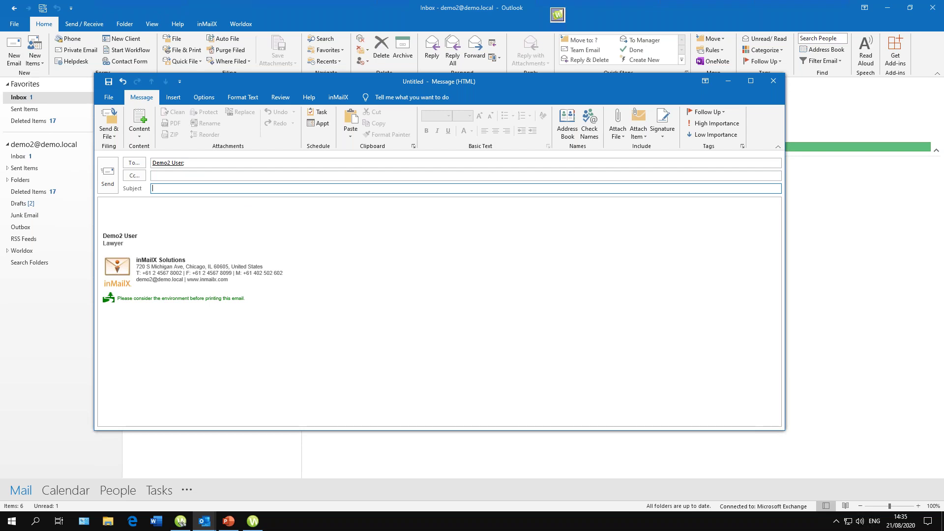
pyautogui.write('FTM< ')
pyautogui.write('Email')
# - Send the email with filing to multiple folders, choosing Nathan Management (Inc.)-Estate Planning, Ron's Fifth Avenue-Retirement Plan and Alderson Vinyards-Retirement Plans
pyautogui.click(107, 175)
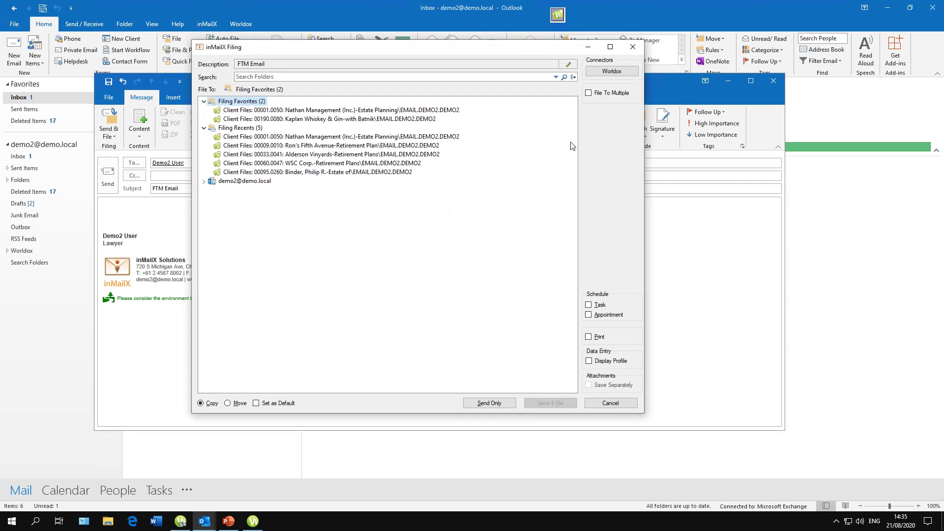
pyautogui.click(599, 94)
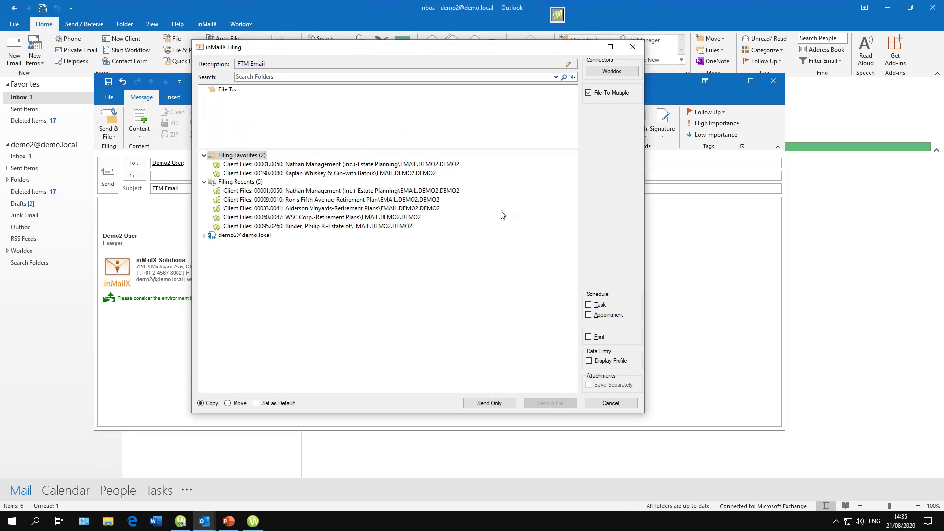
pyautogui.doubleClick(393, 191)
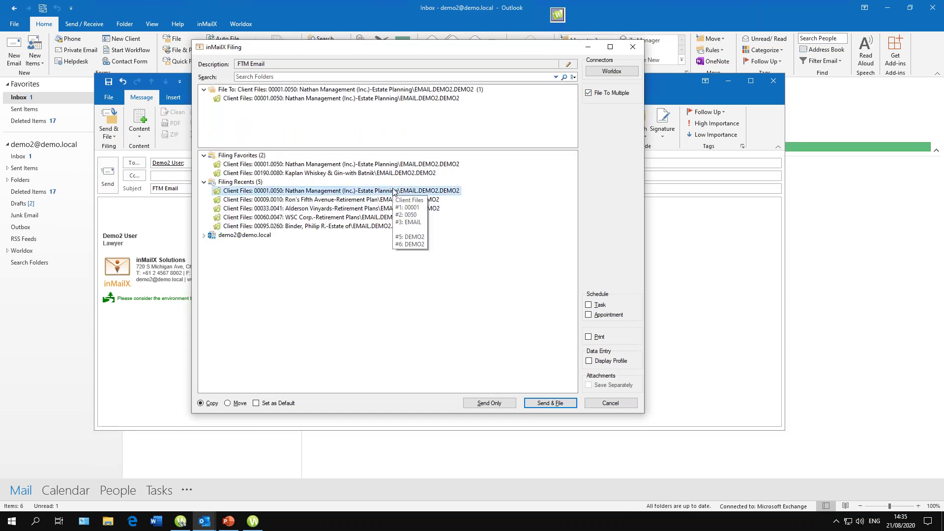
pyautogui.doubleClick(393, 199)
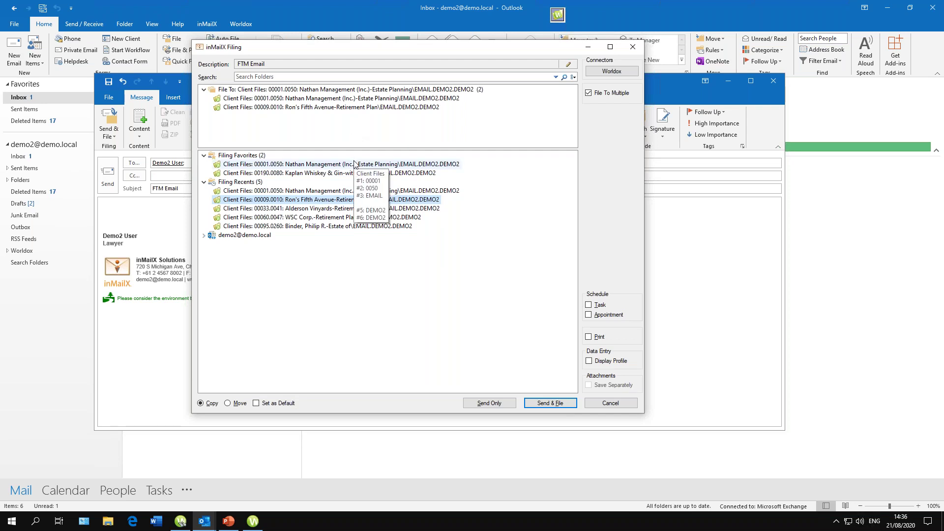
pyautogui.click(356, 209)
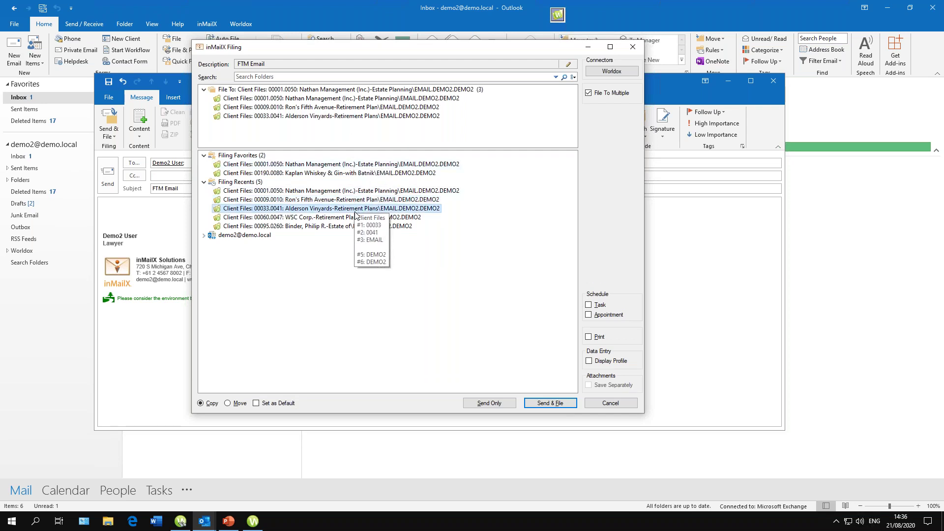
# - Add the three-folder filing group to Filing Favorites, and send and file the FTM Email
pyautogui.rightClick(338, 90)
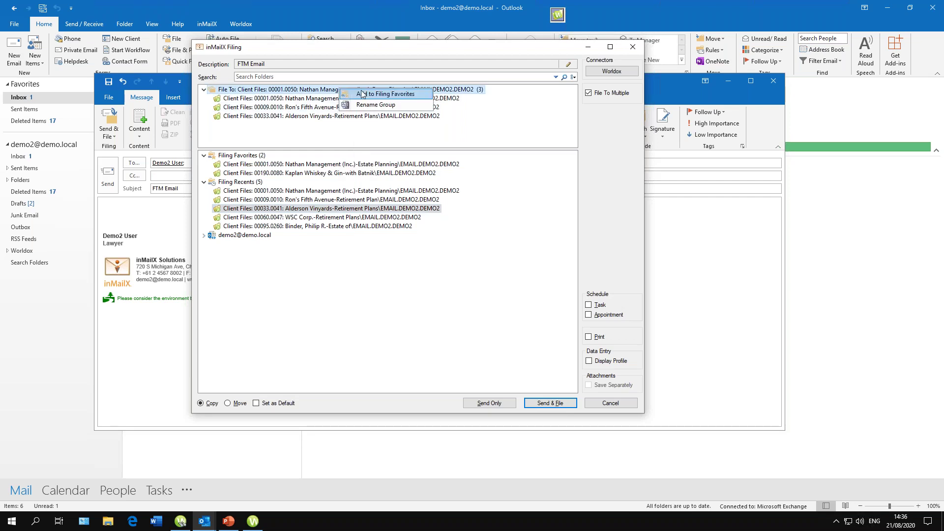
pyautogui.click(363, 94)
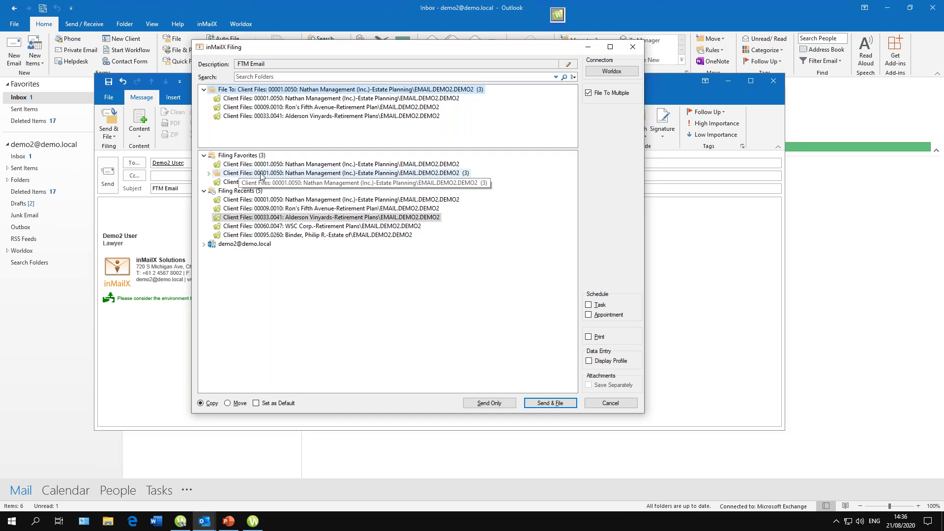
pyautogui.click(549, 403)
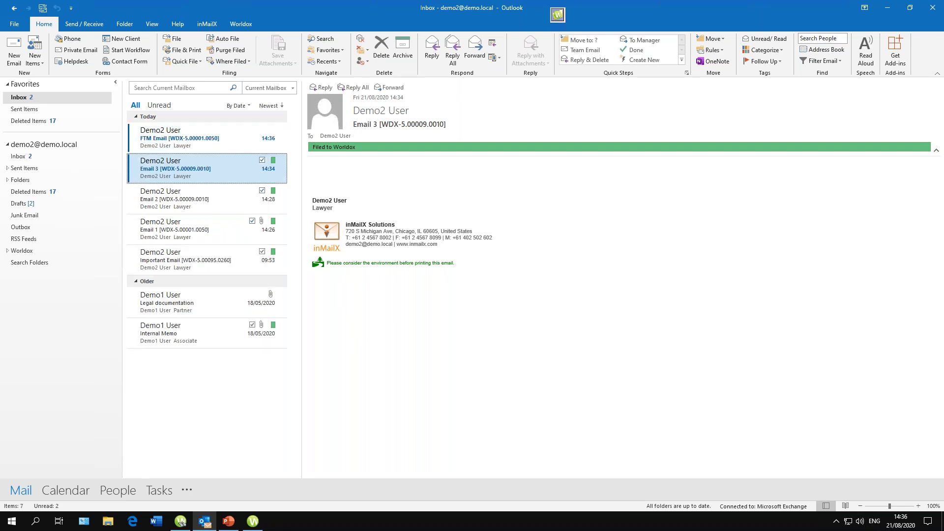
# - File the received FTM Email to the second suggested entry, the three-folder group, using File To Multiple and ignoring duplicate warnings
pyautogui.click(205, 143)
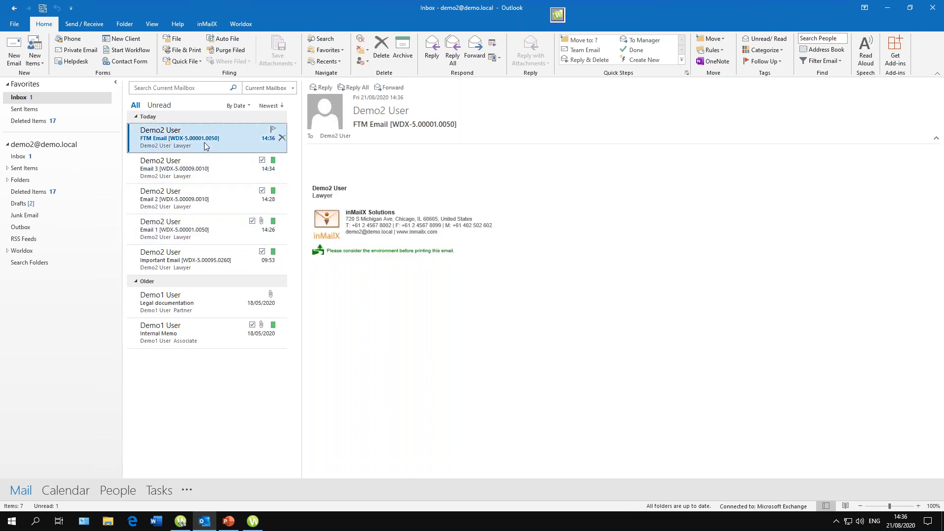
pyautogui.rightClick(204, 142)
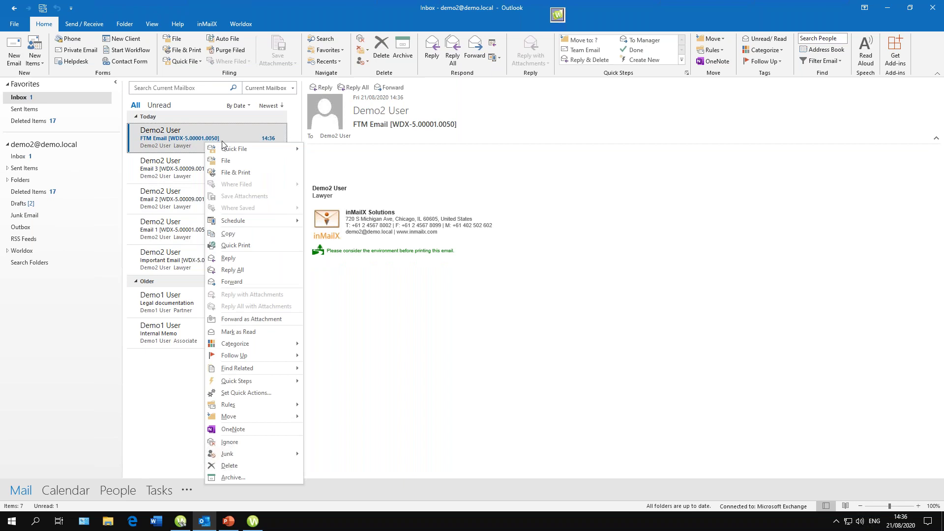
pyautogui.click(228, 162)
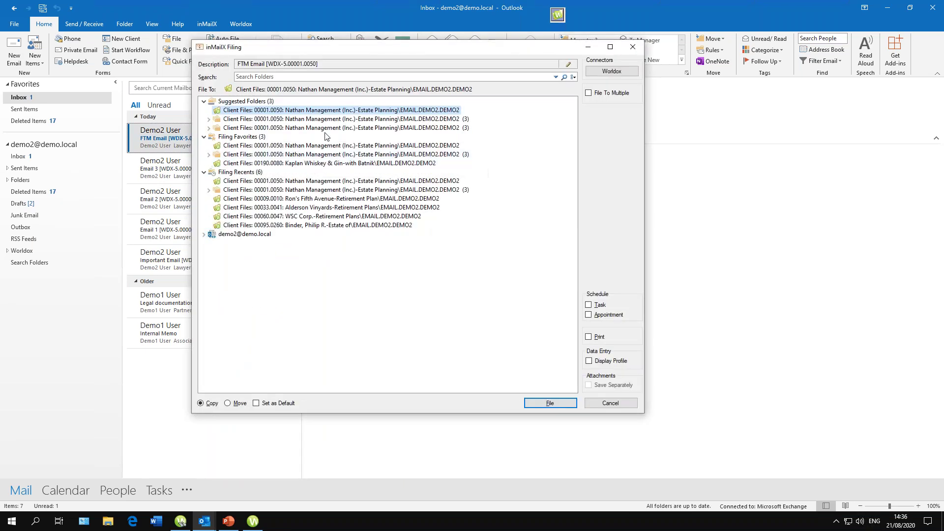
pyautogui.click(278, 120)
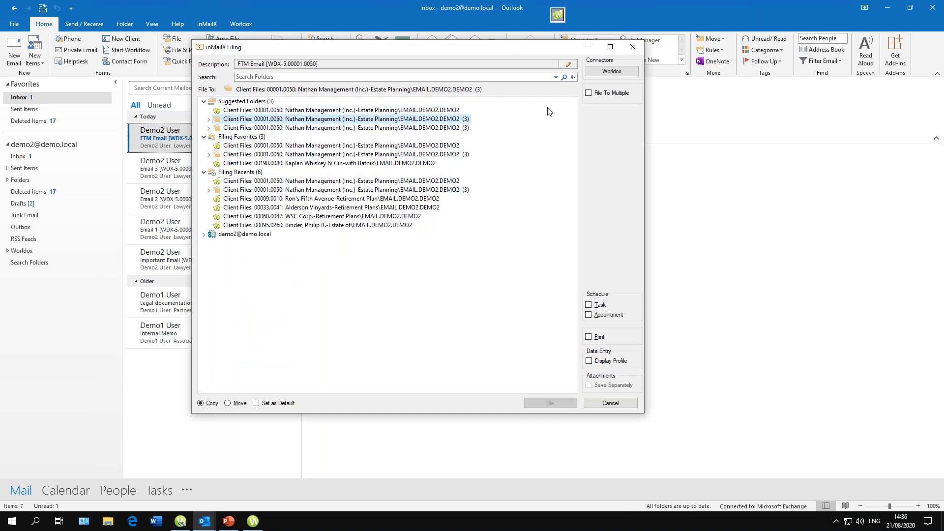
pyautogui.click(589, 93)
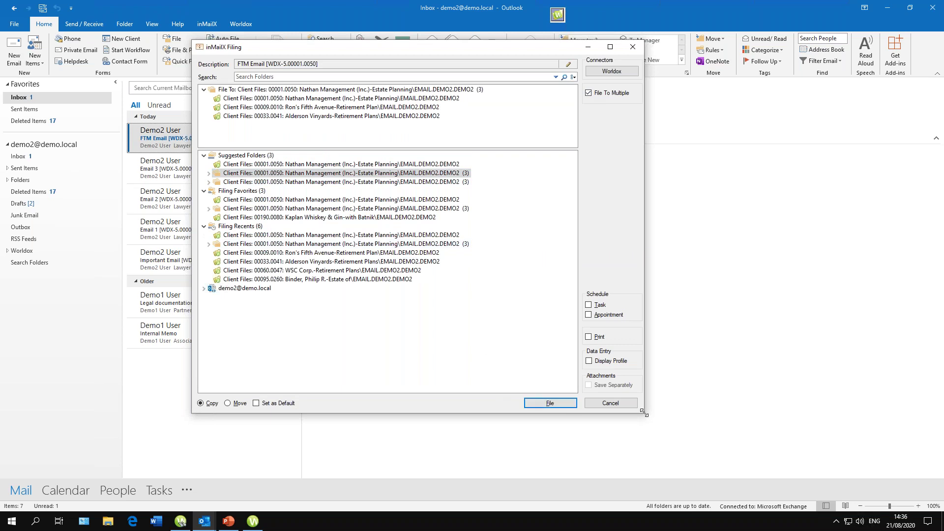
pyautogui.click(562, 403)
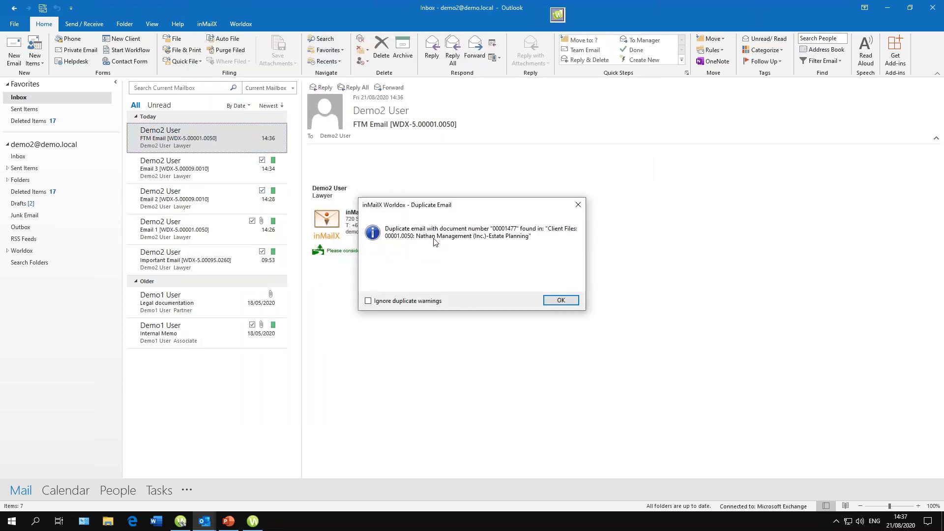
pyautogui.click(382, 301)
pyautogui.click(561, 300)
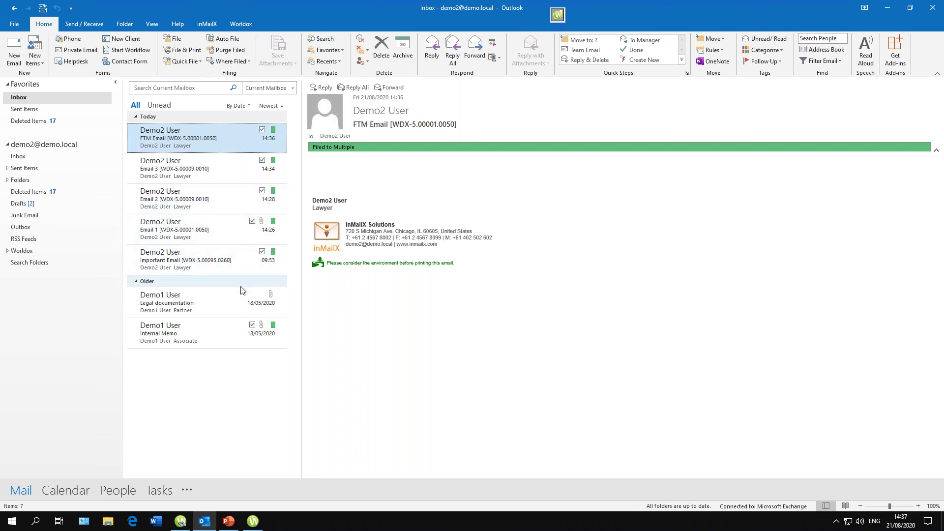
# - Open the attachment saving options for the "Legal documentation" email and widen the attachment list slightly
pyautogui.click(234, 304)
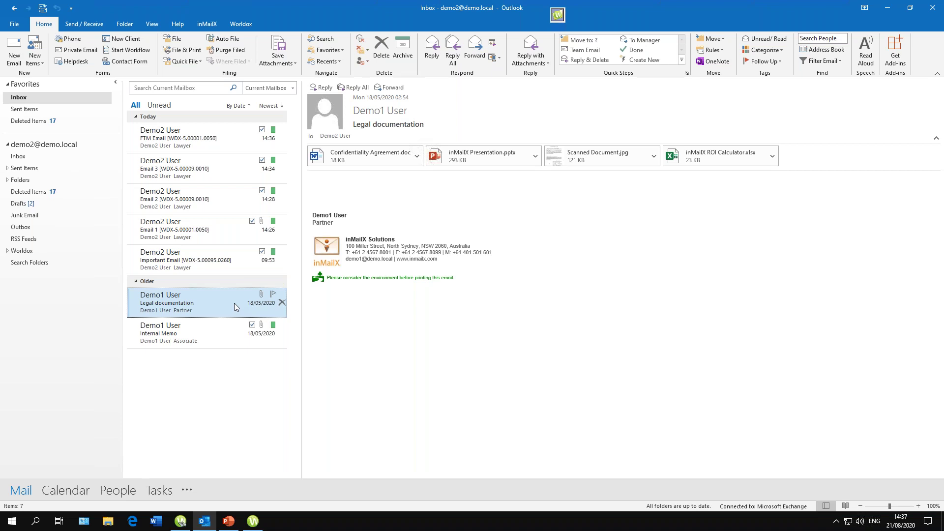
pyautogui.rightClick(234, 303)
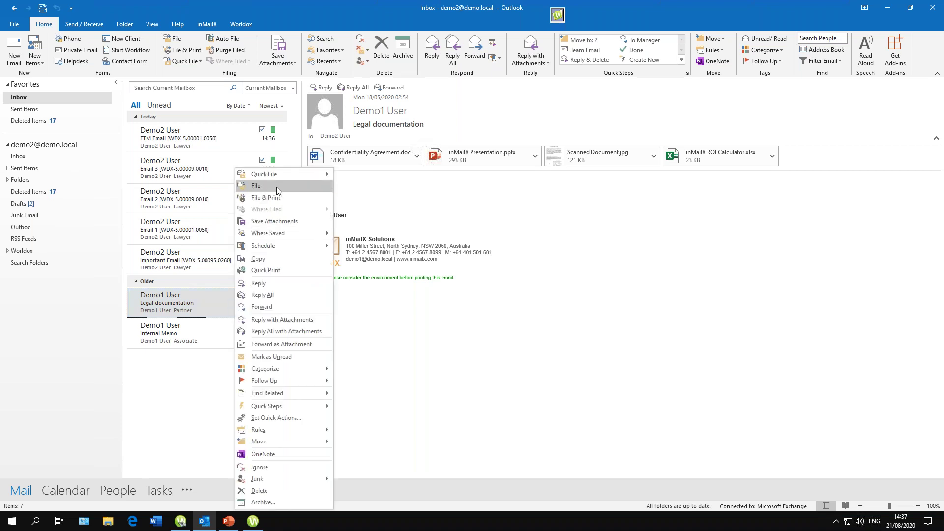
pyautogui.click(281, 222)
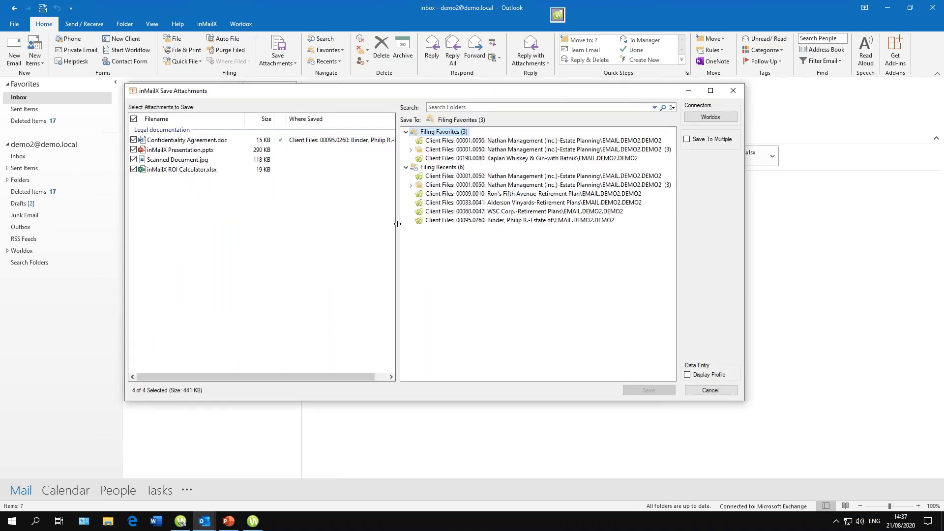
pyautogui.moveTo(397, 224); pyautogui.dragTo(404, 224)
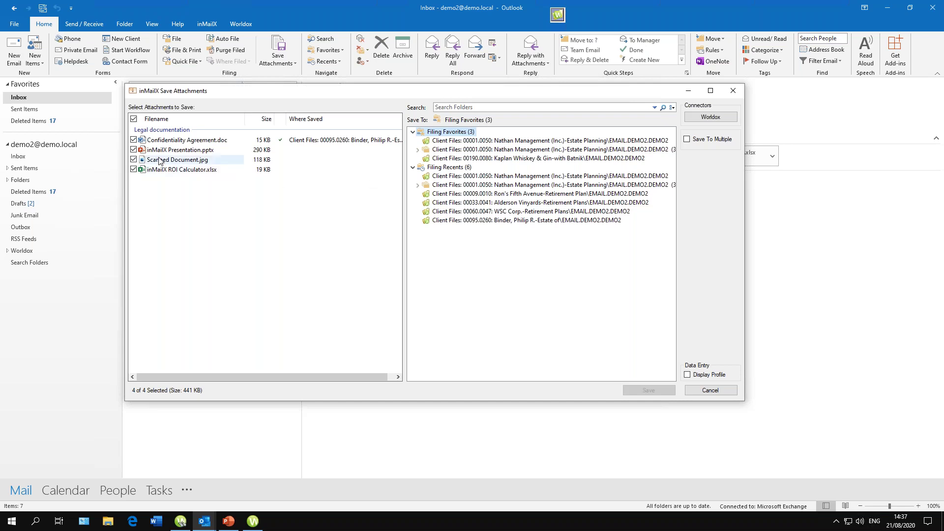
# - Select only inMailX Presentation.pptx and inMailX ROI Calculator.xlsx for saving, excluding the confidentiality agreement and scanned document
pyautogui.click(133, 140)
pyautogui.click(133, 159)
pyautogui.click(134, 150)
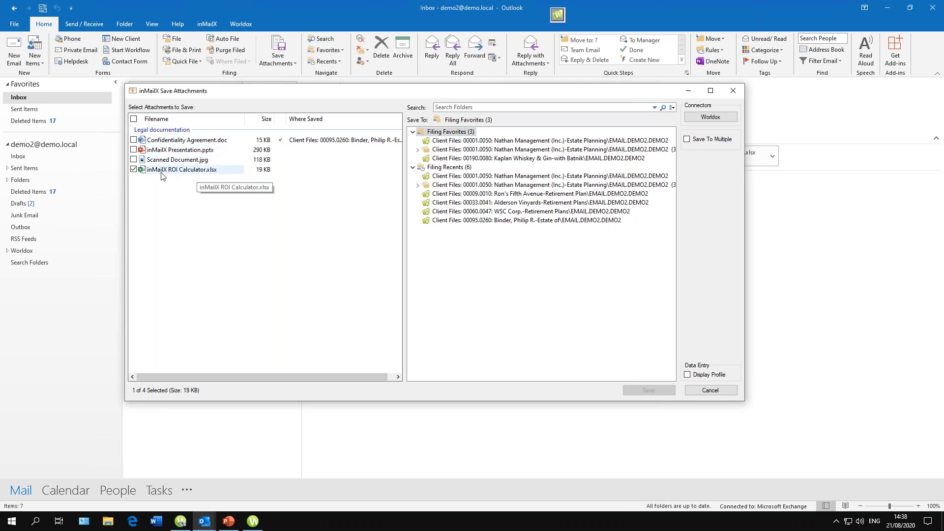
pyautogui.click(133, 150)
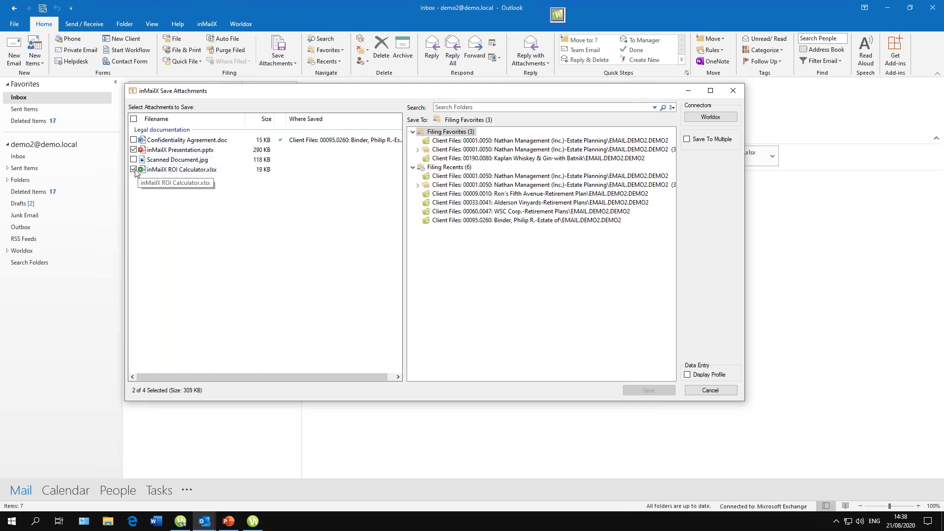
pyautogui.click(134, 169)
pyautogui.click(134, 170)
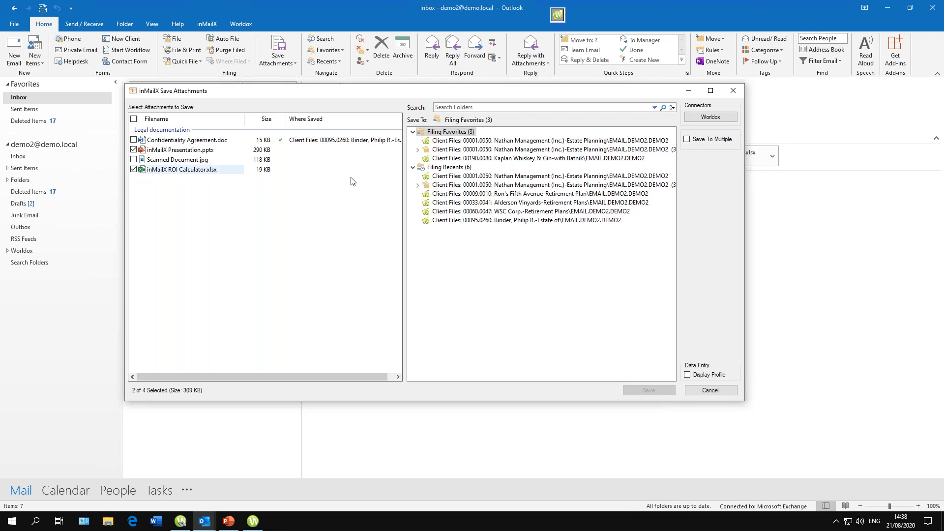
# - Save the two selected attachments to the Kaplan Whiskey & Gin email folder in Filing Favorites and close the results
pyautogui.click(494, 158)
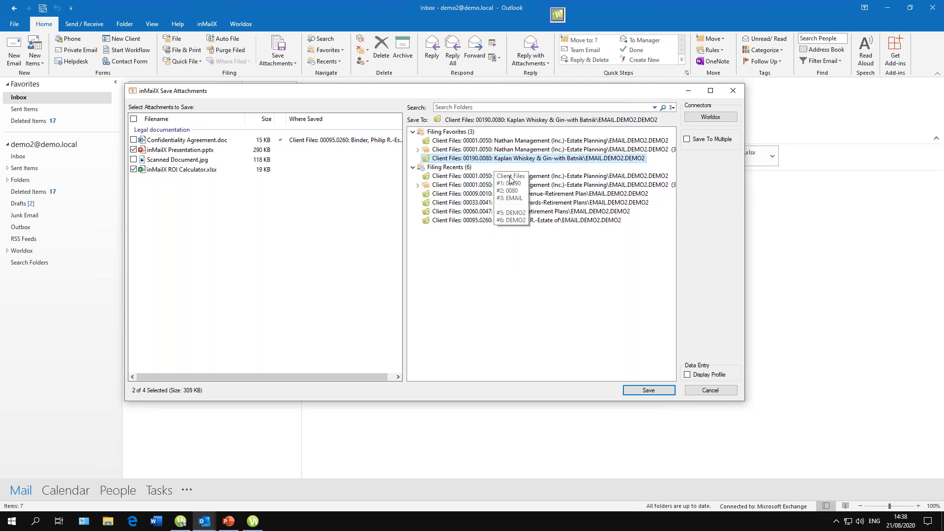
pyautogui.click(662, 391)
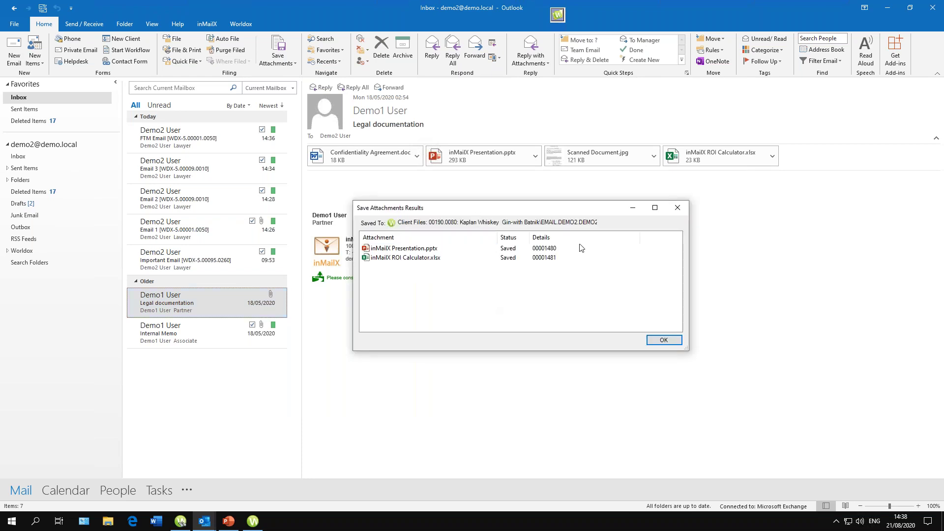
pyautogui.click(680, 207)
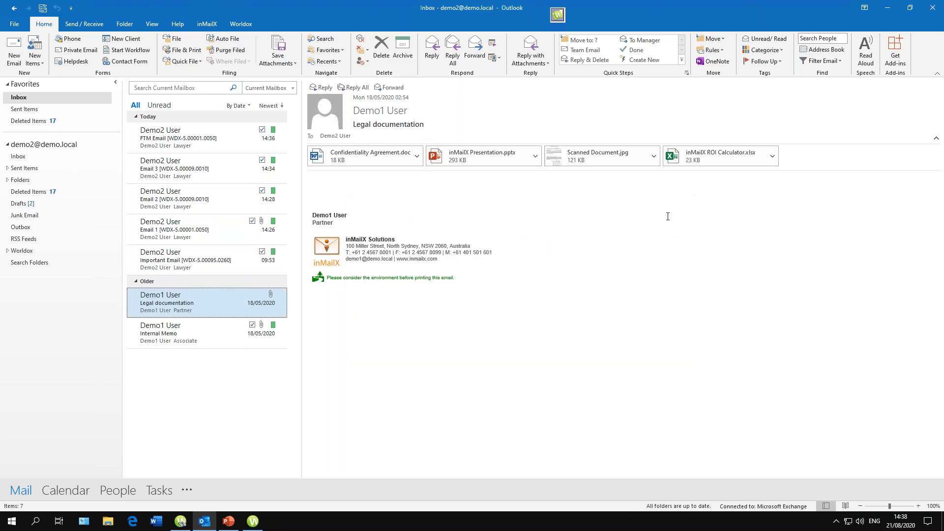
# - File a copy of the "Legal documentation" email to the single Nathan Management (Inc.)-Estate Planning folder in Filing Favorites
pyautogui.rightClick(196, 308)
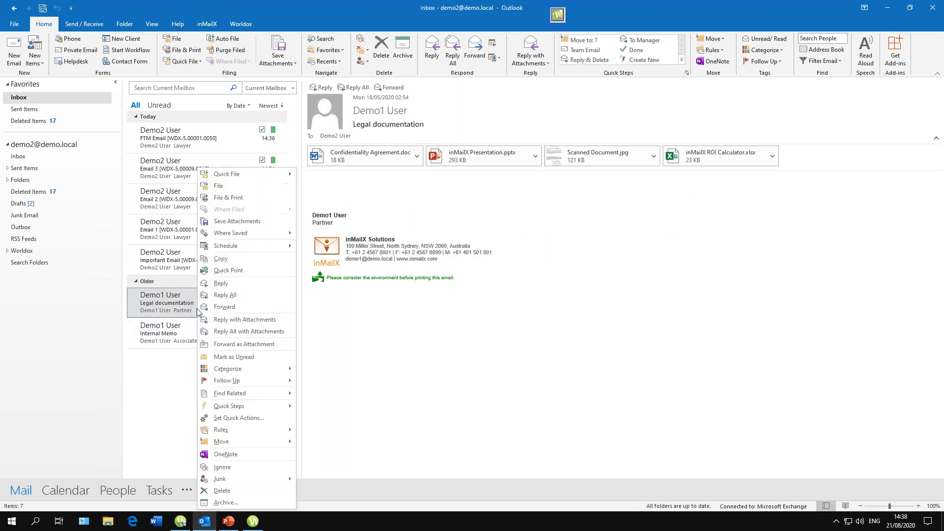
pyautogui.click(242, 188)
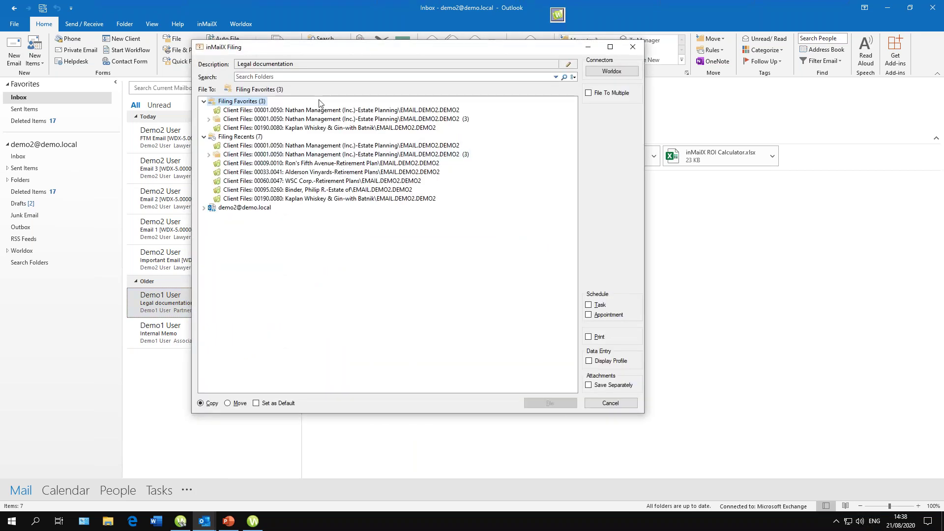
pyautogui.click(324, 112)
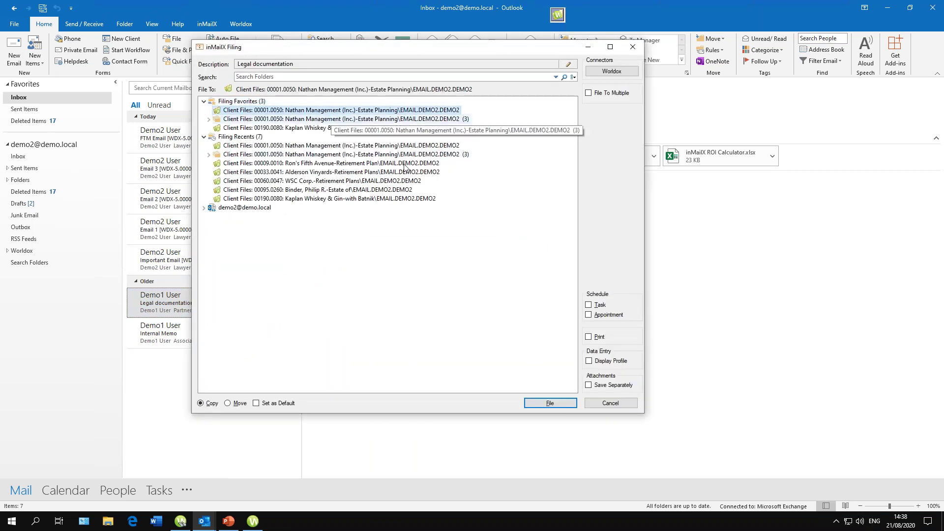
pyautogui.click(563, 404)
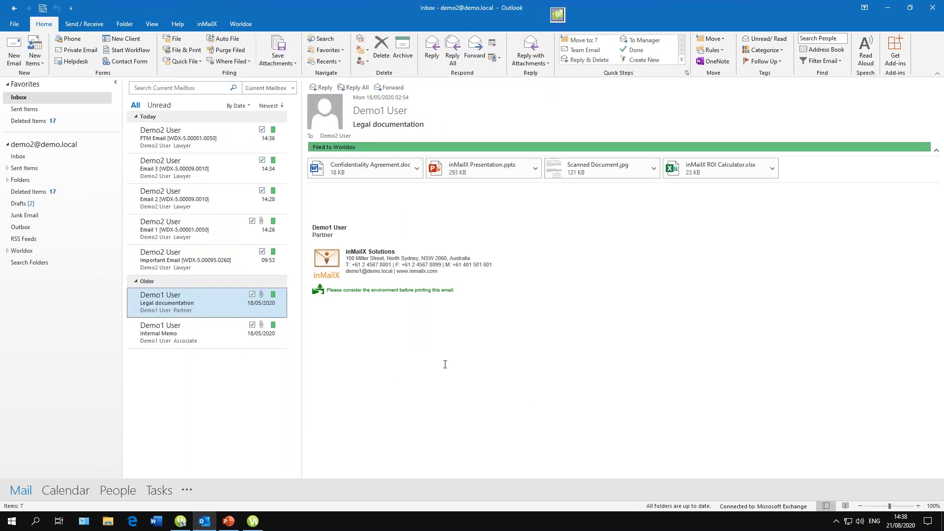
# - Open the filed location of "Legal documentation" in Worldox, examine its related files, and return to Outlook
pyautogui.rightClick(199, 302)
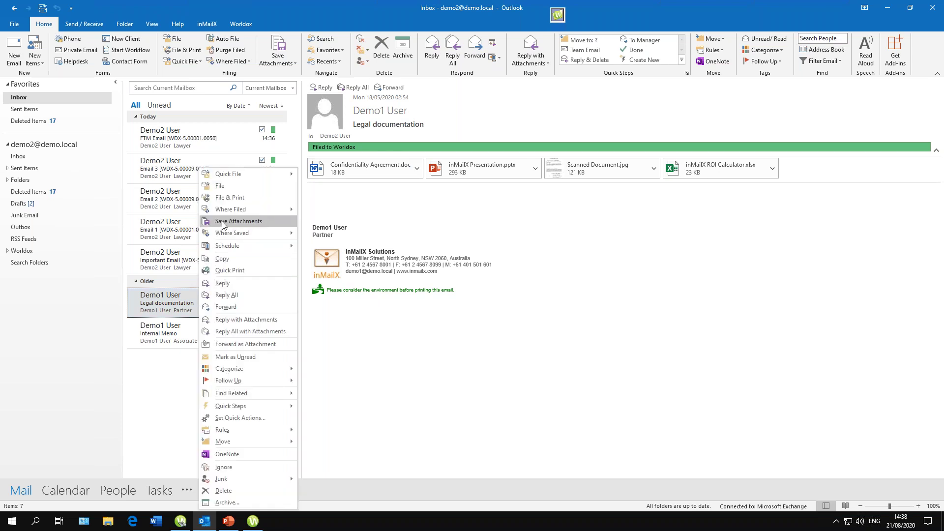
pyautogui.moveTo(236, 210)
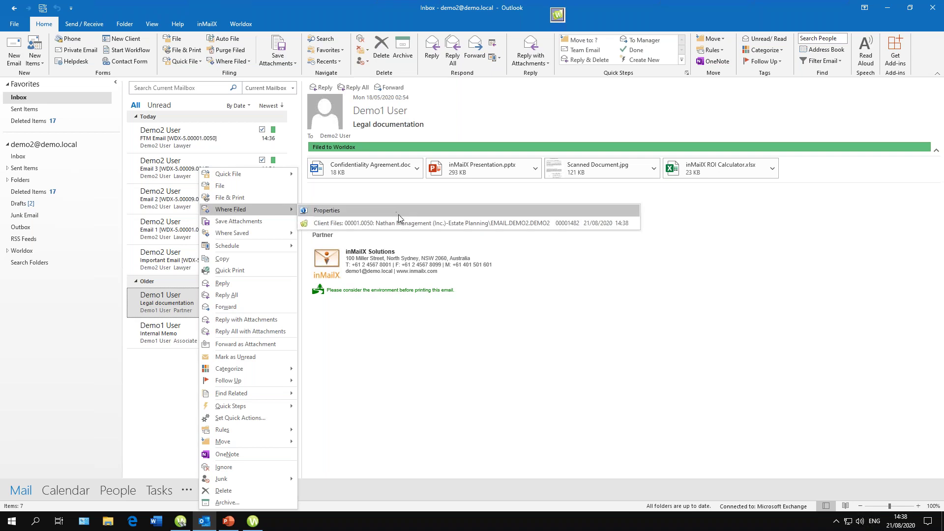
pyautogui.click(398, 221)
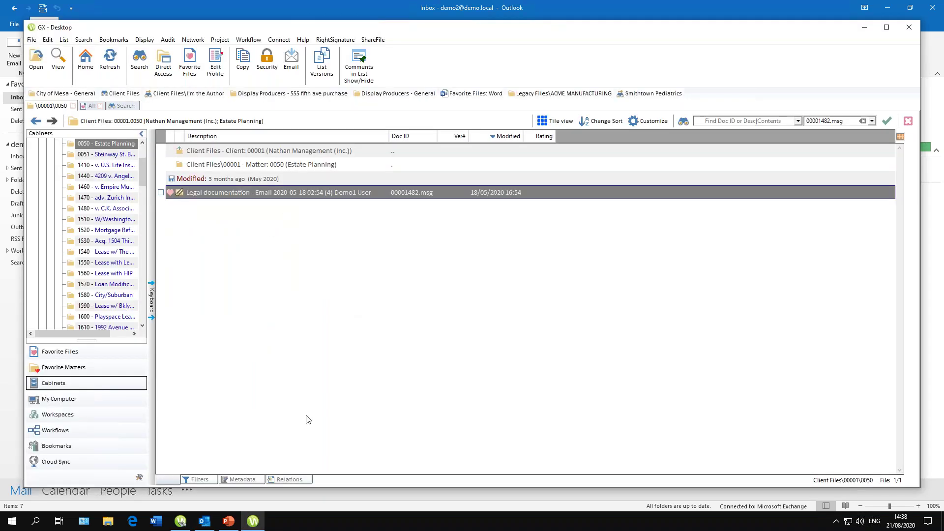
pyautogui.click(305, 479)
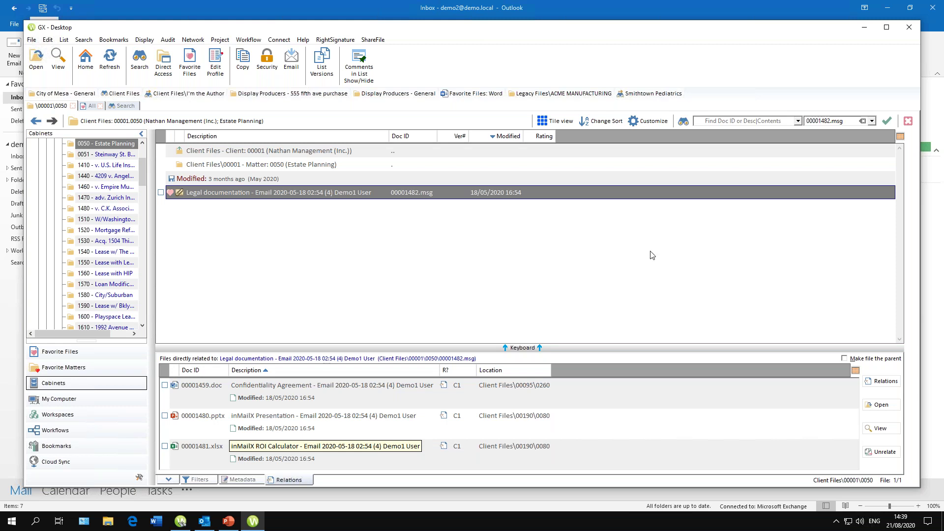
pyautogui.click(865, 29)
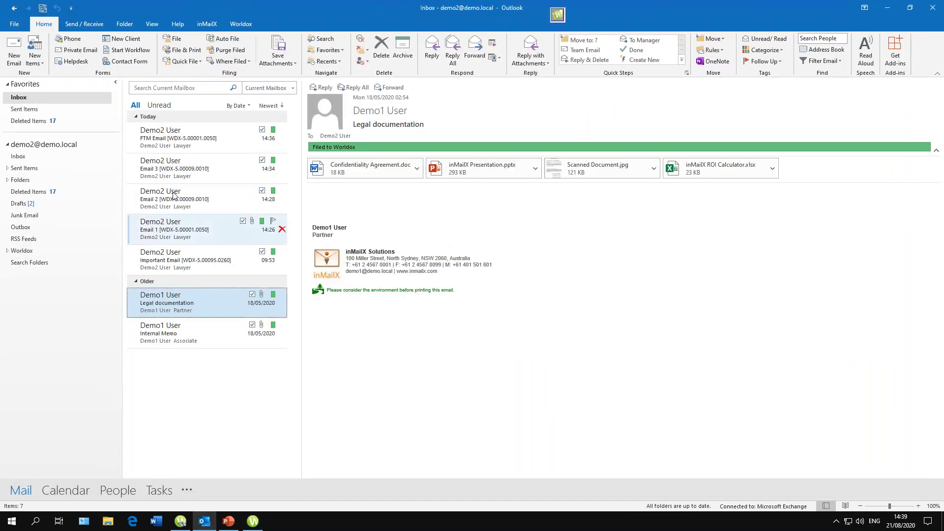
# - Start a new email and choose the Payment advice content from the global General > Accounts collection for its body
pyautogui.click(15, 54)
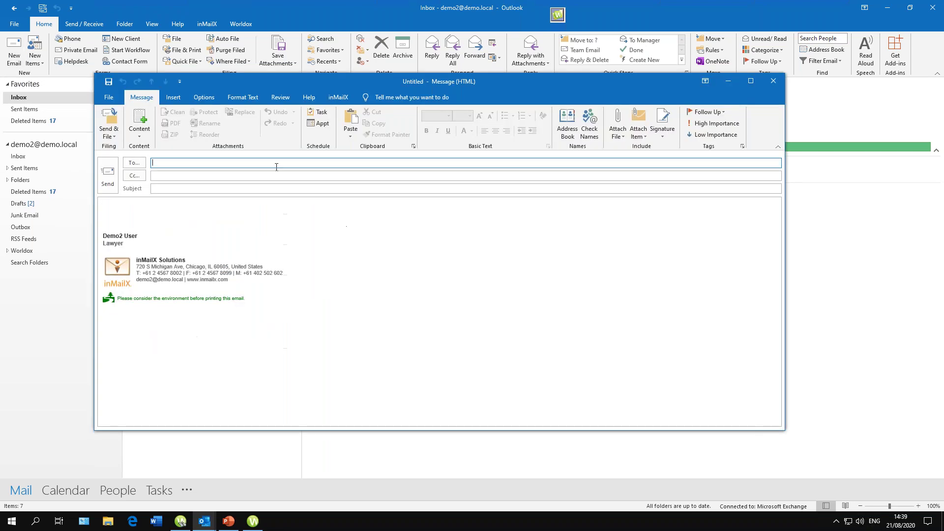
pyautogui.click(175, 200)
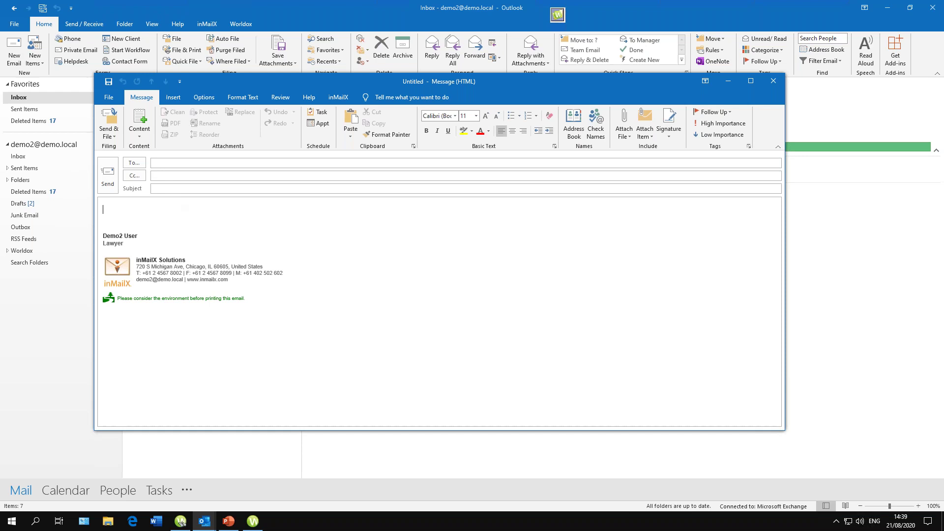
pyautogui.click(140, 133)
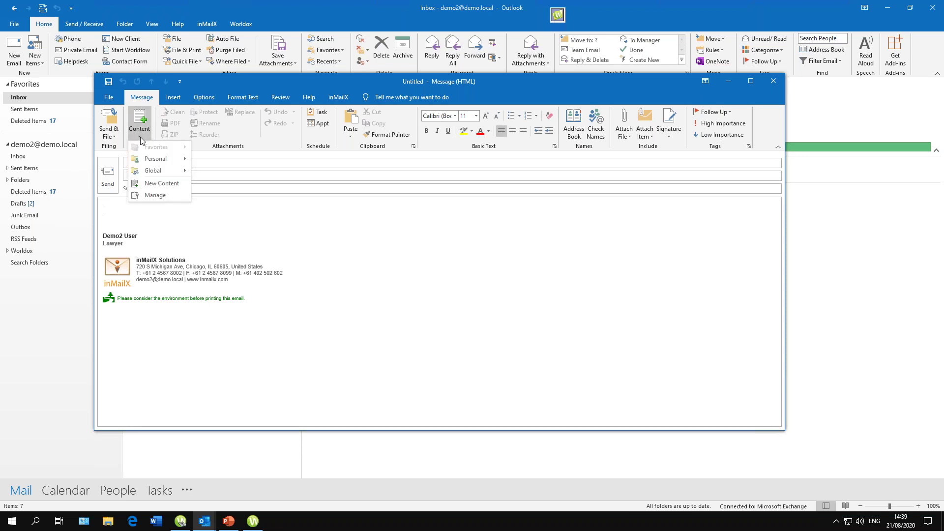
pyautogui.moveTo(163, 172)
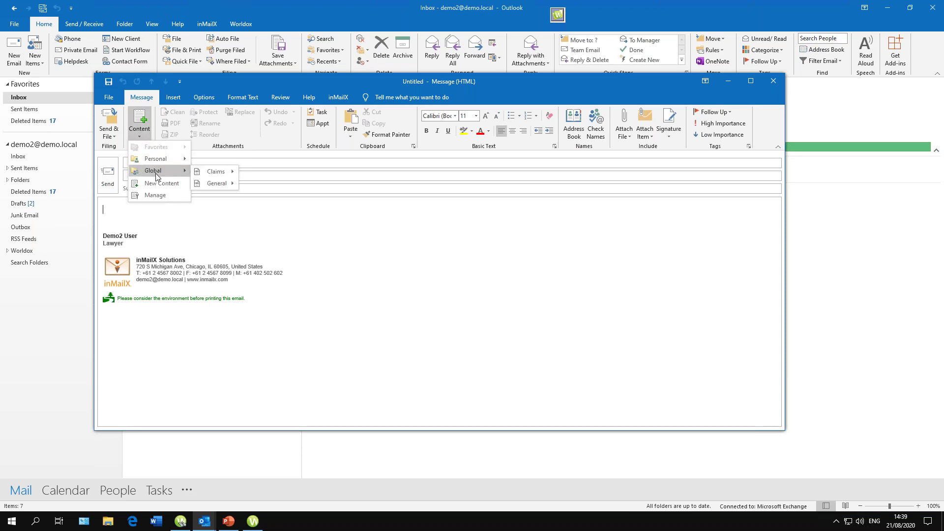
pyautogui.moveTo(215, 187)
pyautogui.moveTo(269, 185)
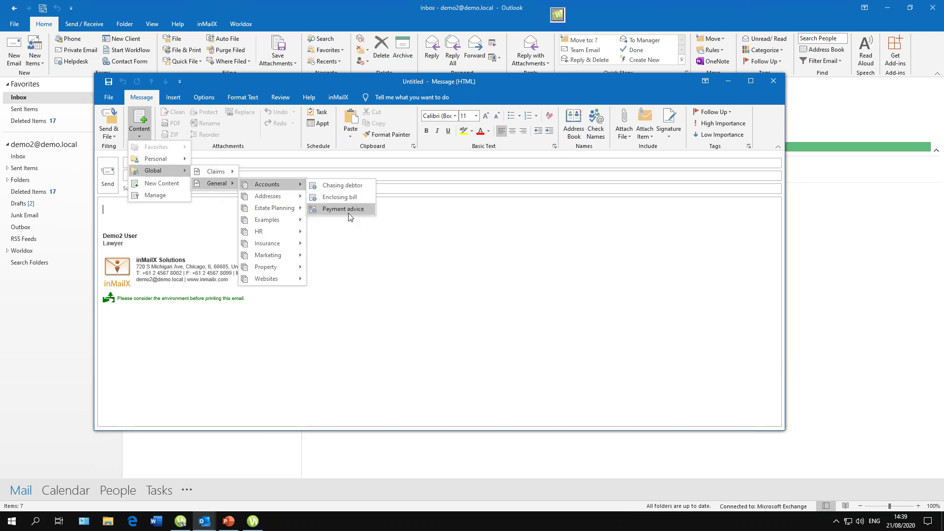
pyautogui.moveTo(351, 211)
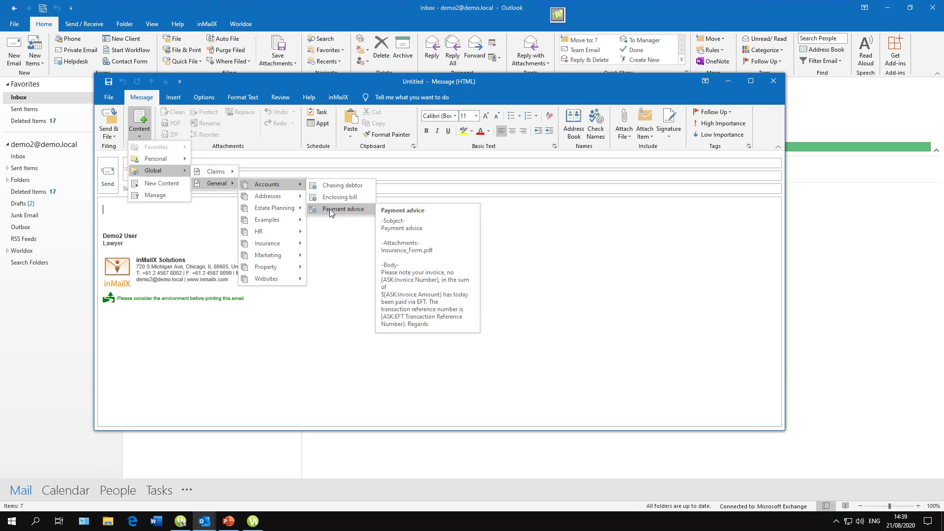
pyautogui.click(330, 212)
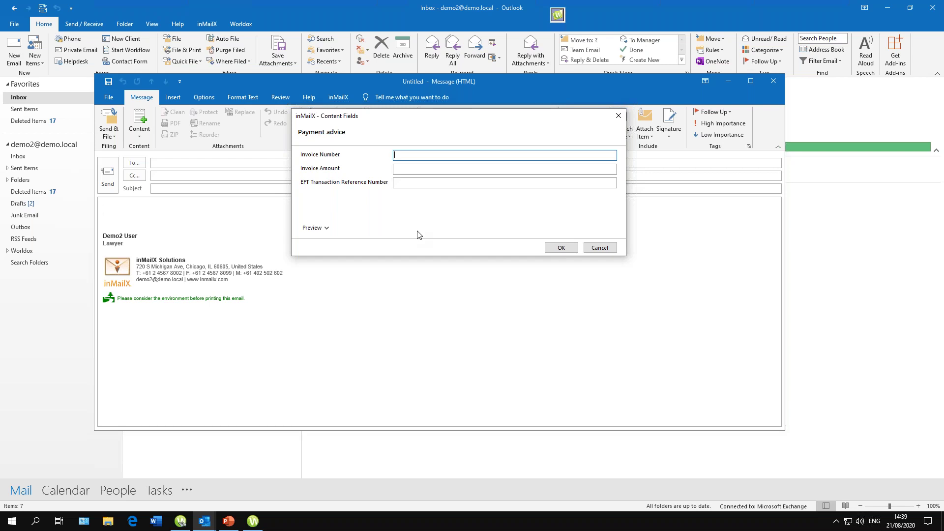
# - Fill in invoice number 1234, invoice amount 500 and EFT transaction reference number TT12, and expand the content preview
pyautogui.write('1234')
pyautogui.press('Tab')
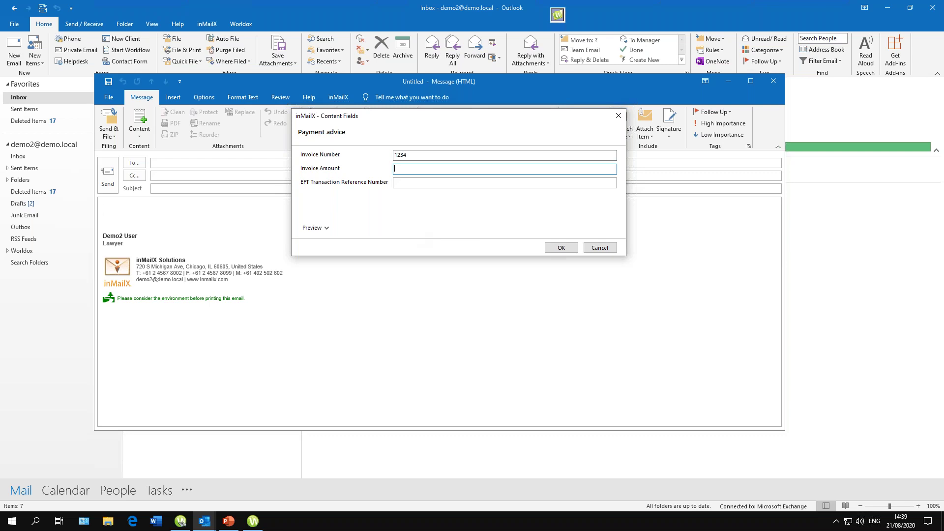
pyautogui.write('50')
pyautogui.press('Tab')
pyautogui.write('TT12')
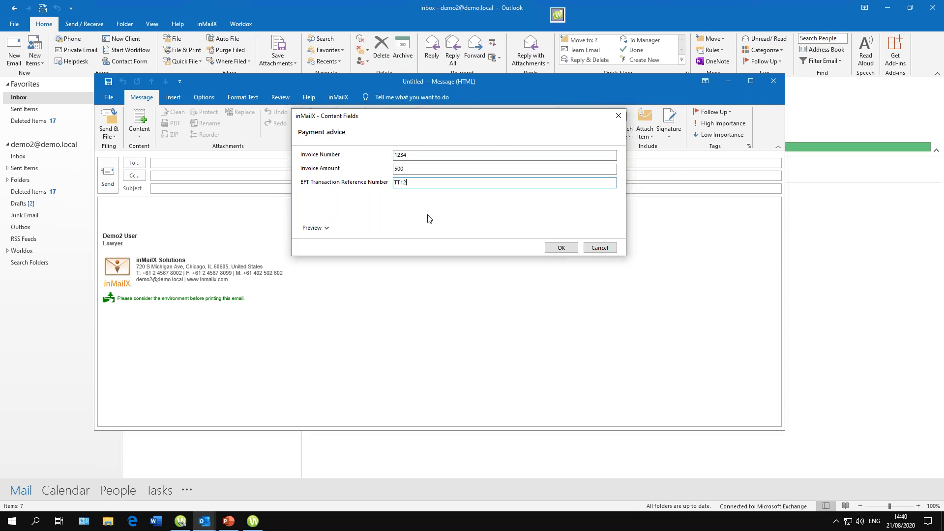
pyautogui.click(326, 228)
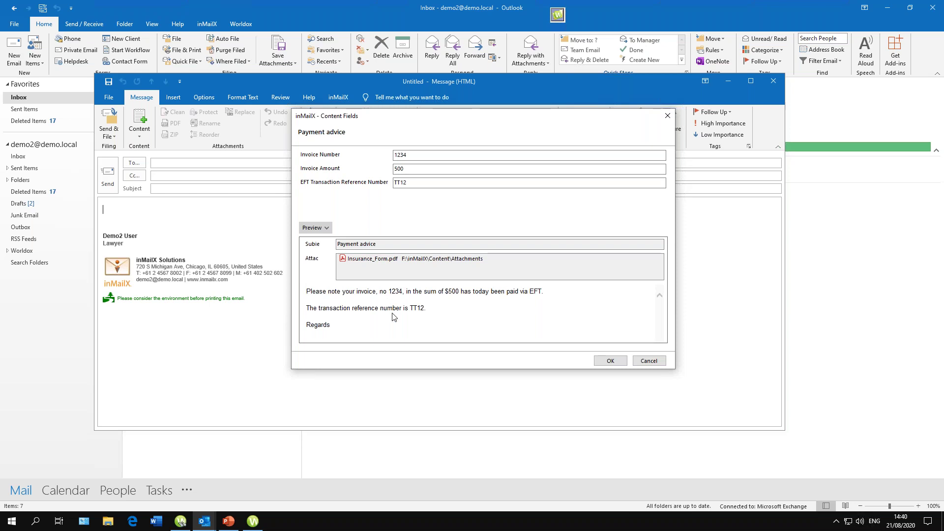
# - Set the payment advice's invoice amount to 550
pyautogui.click(420, 170)
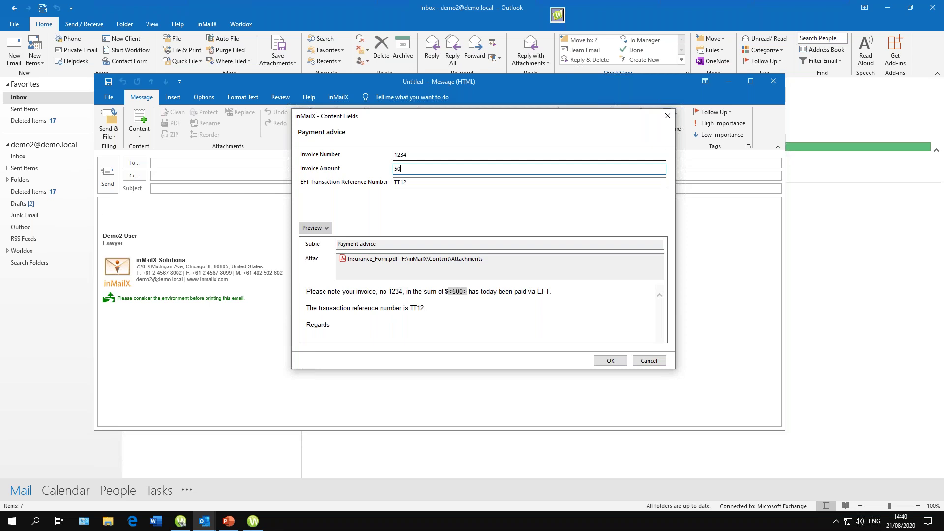
pyautogui.press('BackSpace')
pyautogui.write('50')
pyautogui.press('Tab')
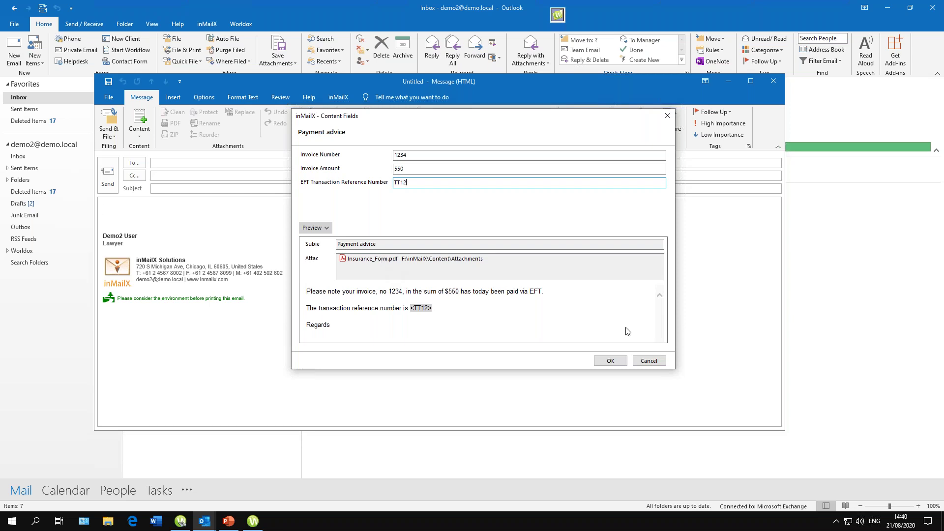
# - Insert the payment advice content into the email, dismissing the attachment warning, and remove the extra blank line after Regards
pyautogui.click(622, 363)
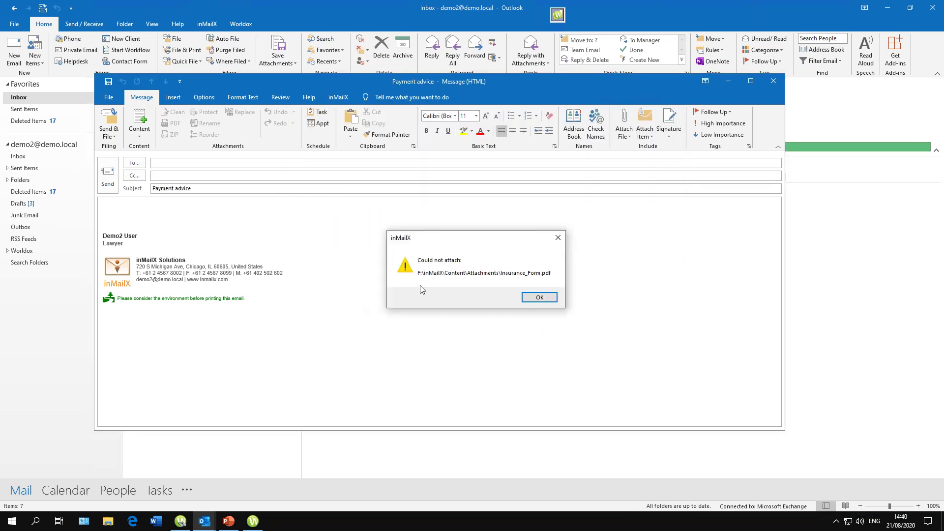
pyautogui.click(523, 297)
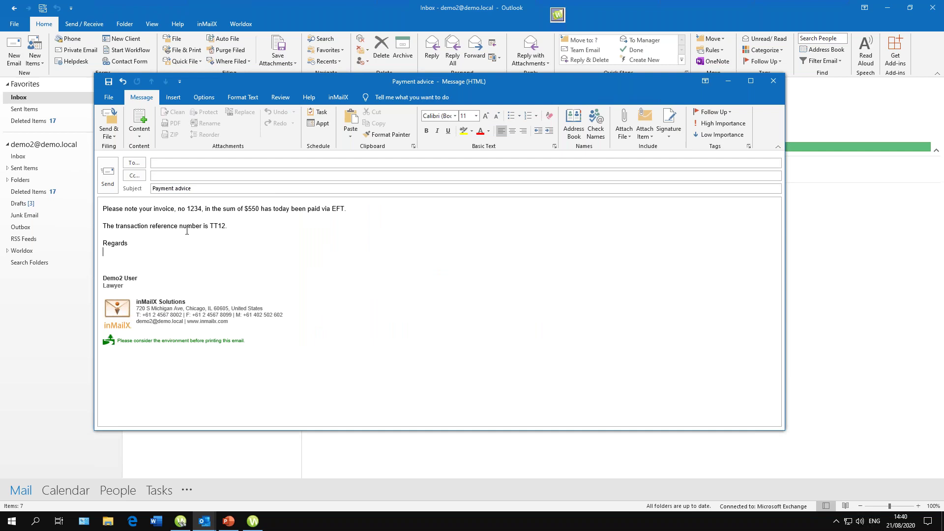
pyautogui.press('BackSpace')
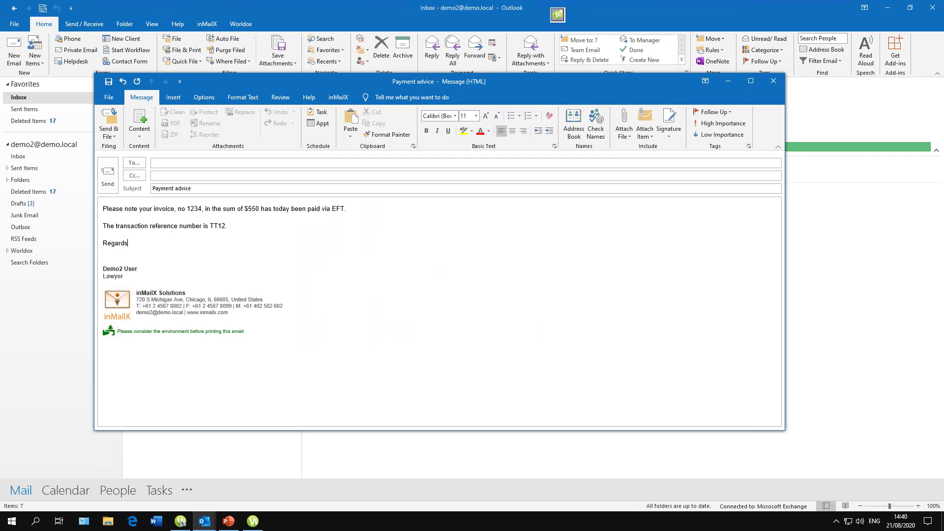
pyautogui.click(198, 190)
pyautogui.moveTo(199, 190); pyautogui.dragTo(157, 186)
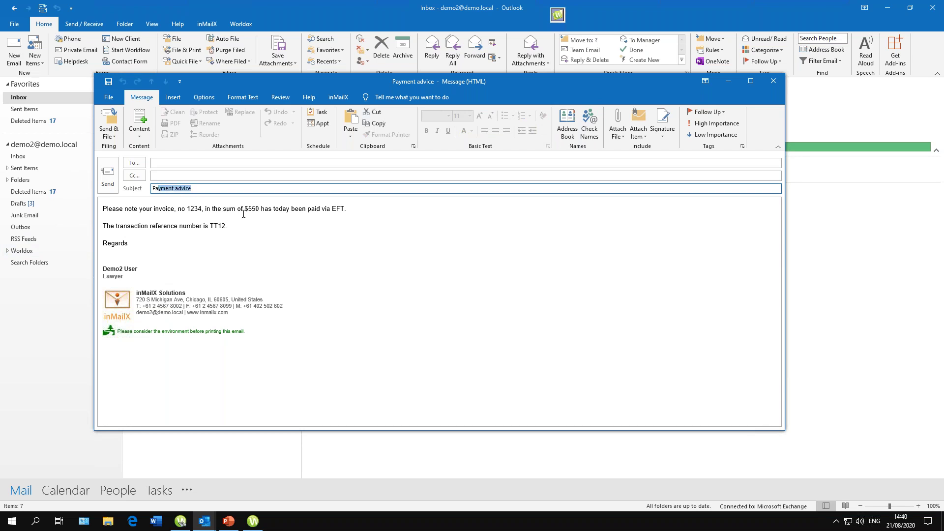
pyautogui.click(195, 209)
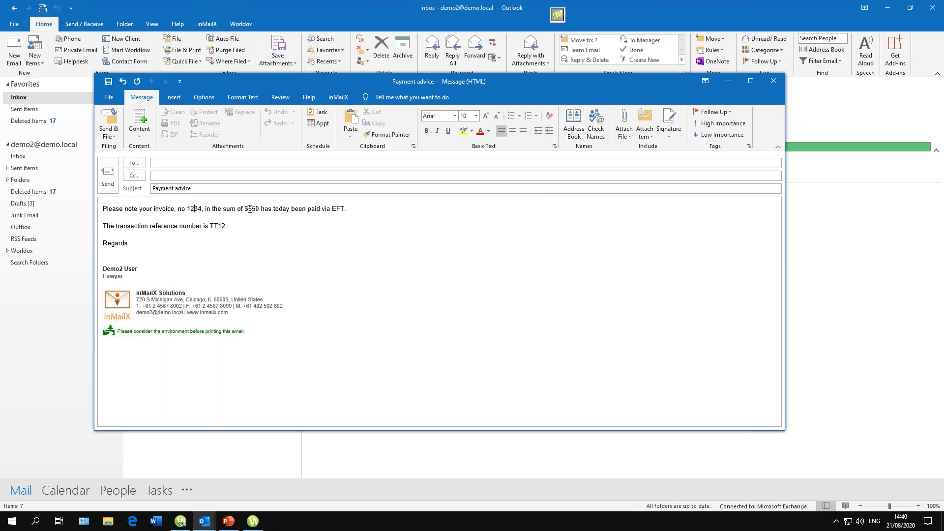
# - Address the payment advice email to the suggested demo recipient, and start sending it but cancel at the filing options
pyautogui.click(189, 164)
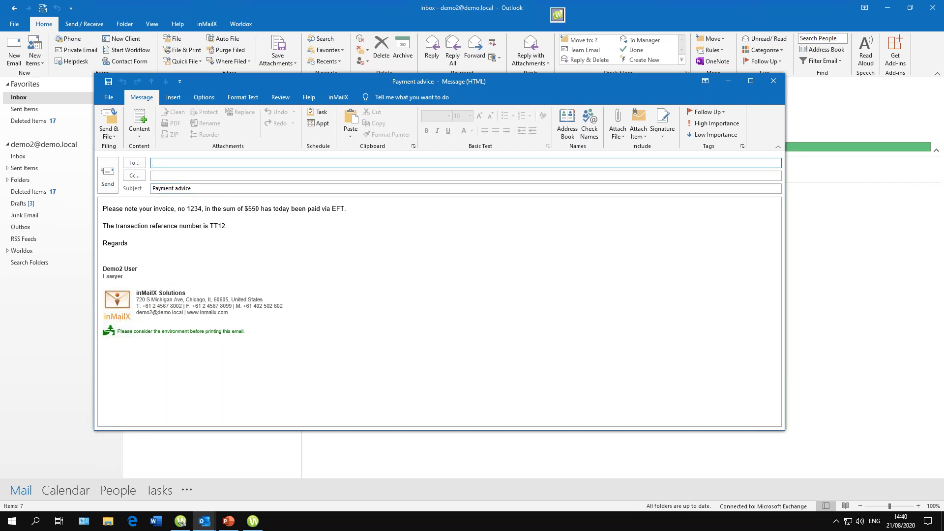
pyautogui.write('d')
pyautogui.click(178, 178)
pyautogui.click(112, 183)
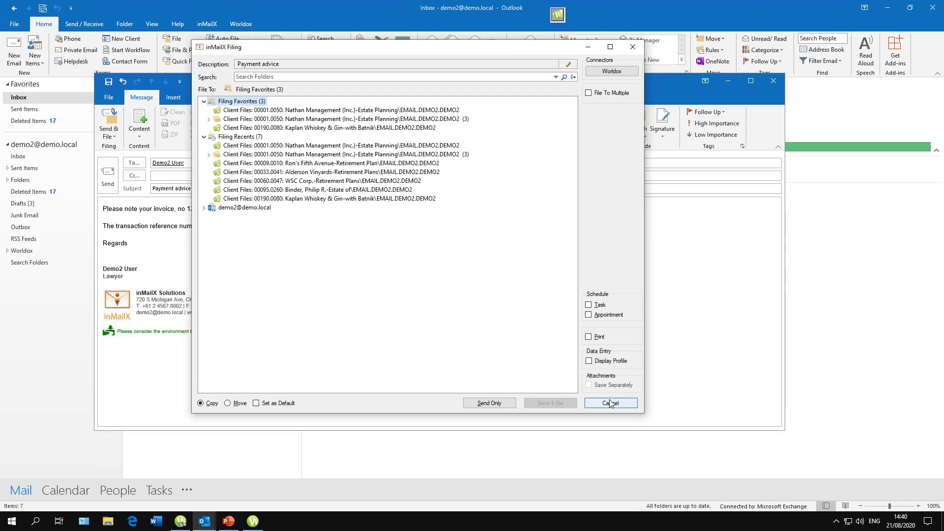
pyautogui.click(609, 403)
# - Try to attach the recent file AssignmentCopyright.doc to the payment advice email
pyautogui.click(618, 129)
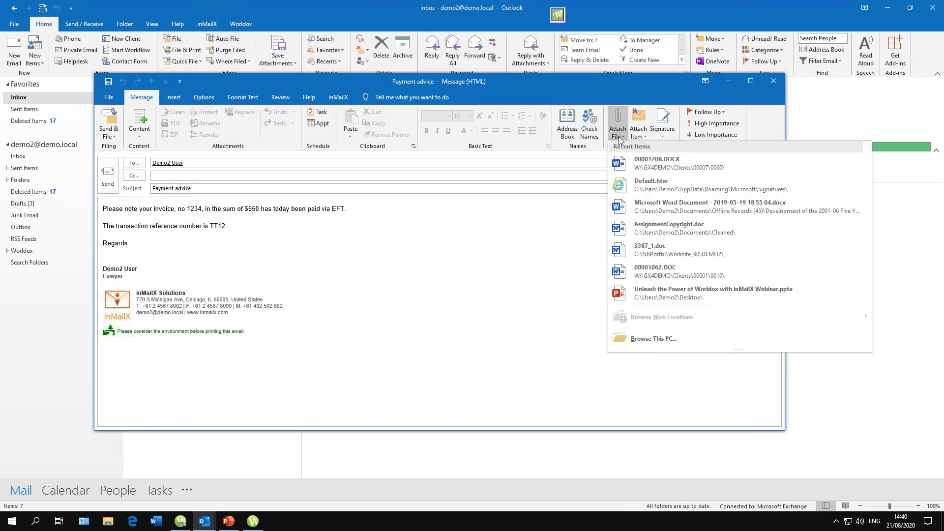
pyautogui.click(669, 229)
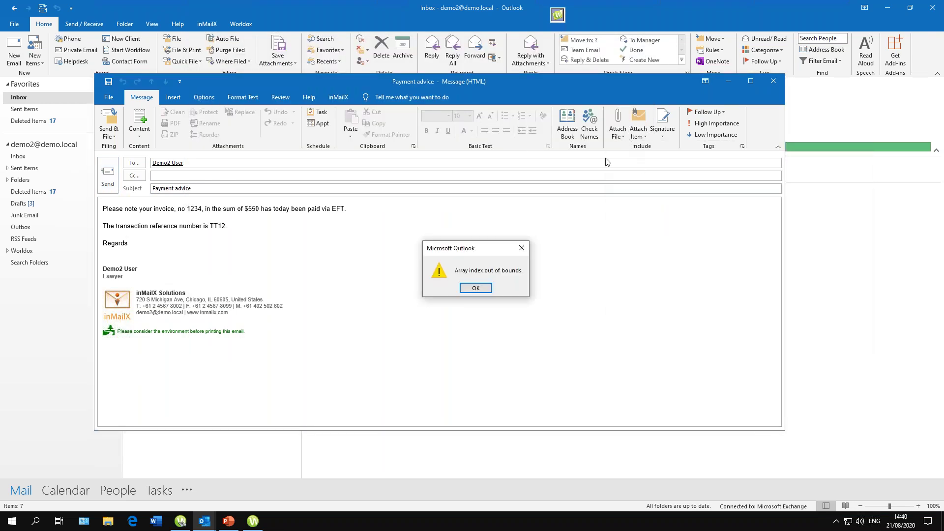
pyautogui.click(475, 287)
# - Attach full copies of ConfidentialityAgreement-Markup and ConsignmentAgreement from the Worldox favorite files to the payment advice email
pyautogui.click(618, 130)
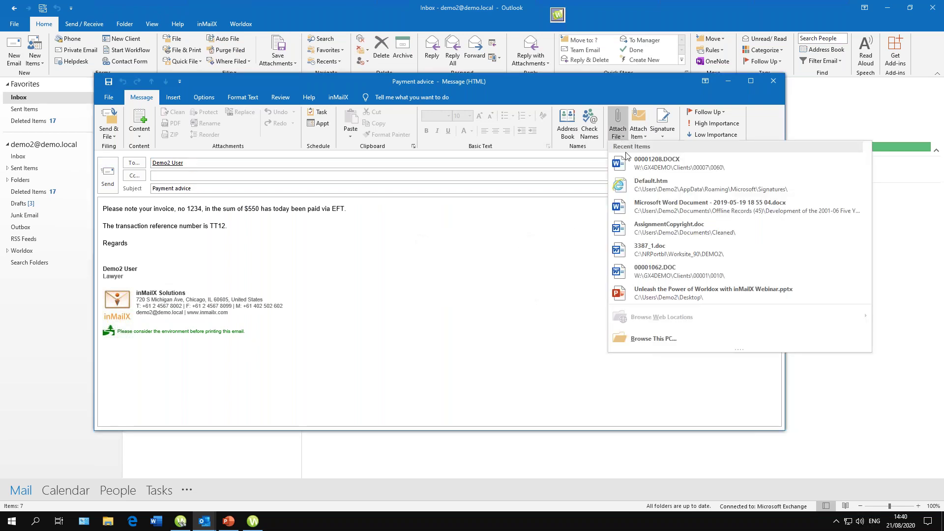
pyautogui.click(654, 338)
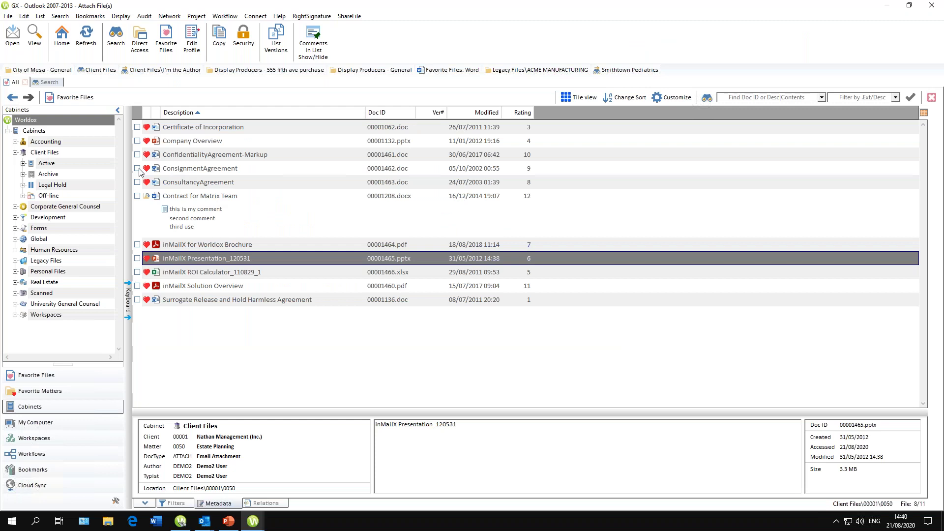
pyautogui.click(142, 169)
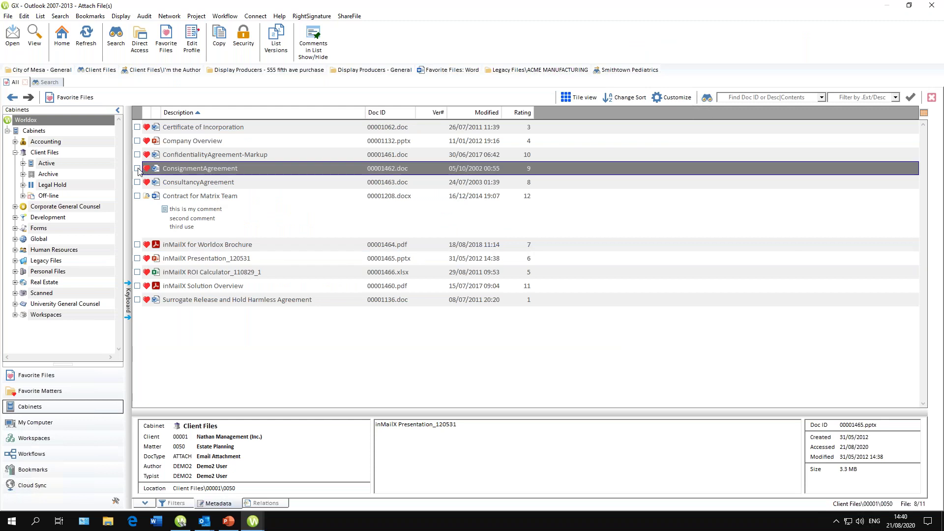
pyautogui.click(138, 155)
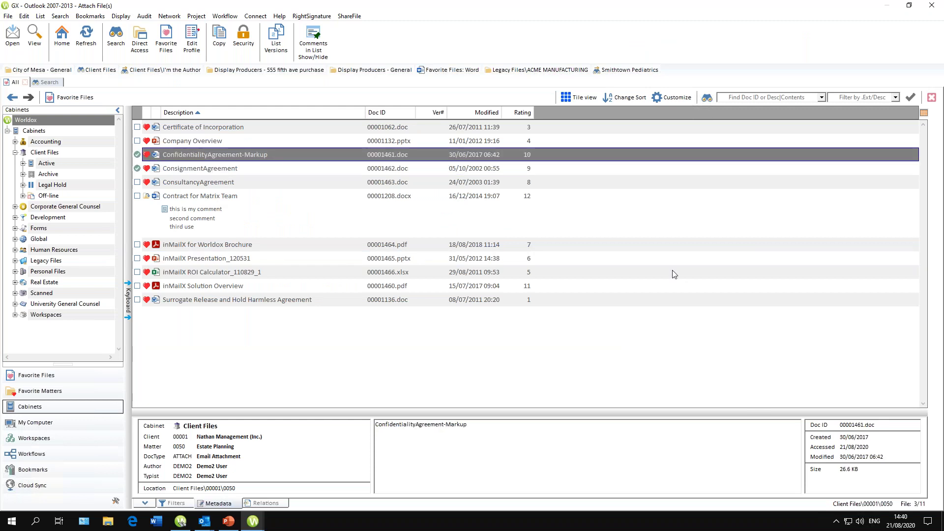
pyautogui.doubleClick(330, 157)
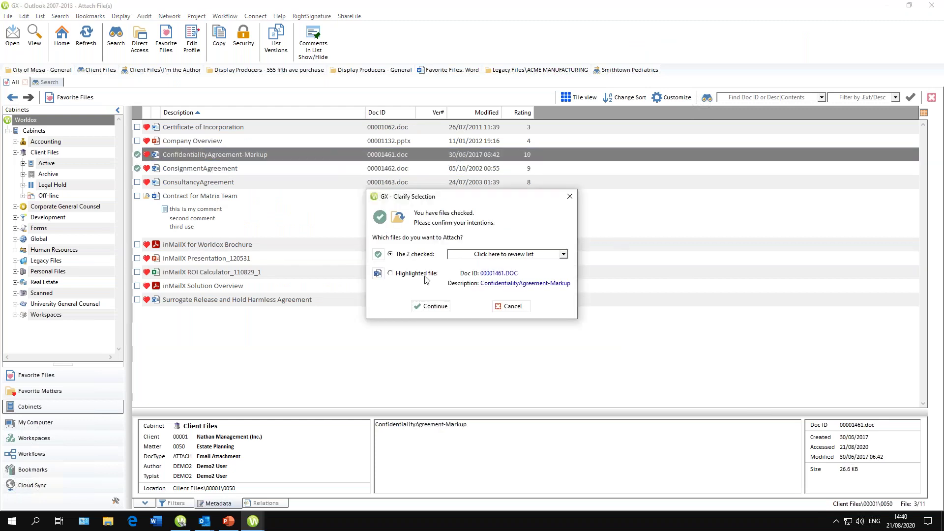
pyautogui.click(428, 307)
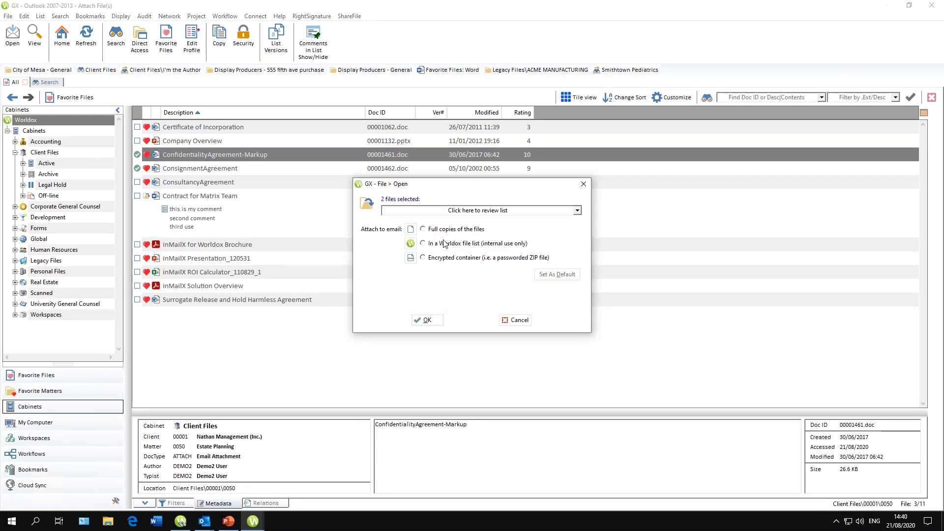
pyautogui.click(443, 230)
pyautogui.click(427, 320)
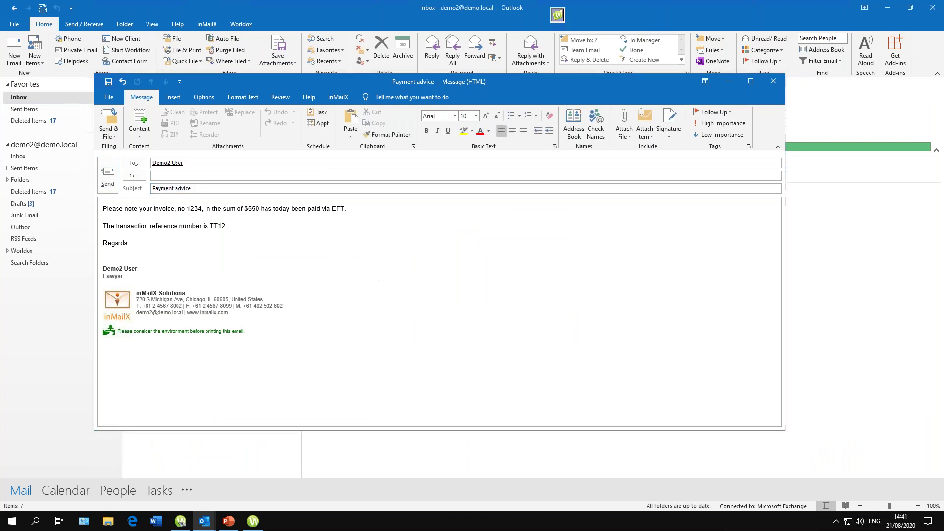
pyautogui.click(476, 289)
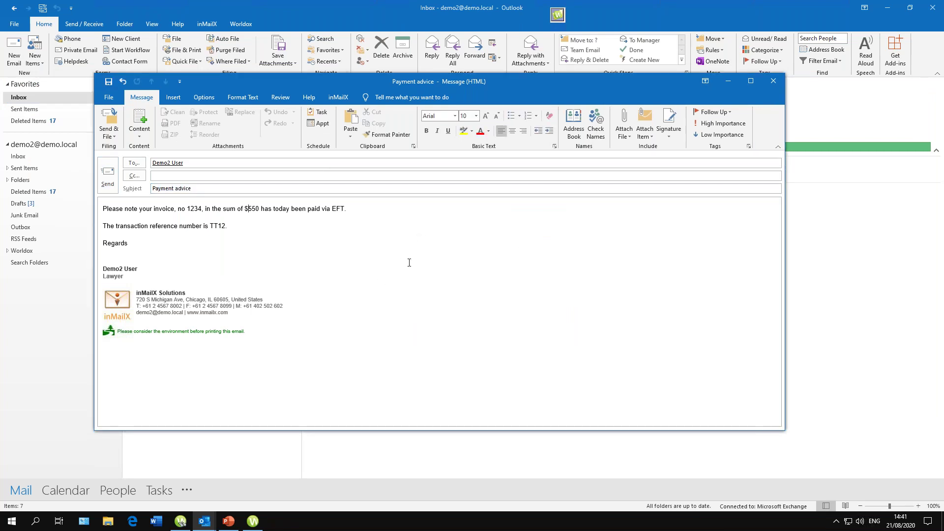
# - Send the payment advice email and file it to the preselected Estate Planning location with printing enabled, cancelling the PDF save
pyautogui.click(108, 173)
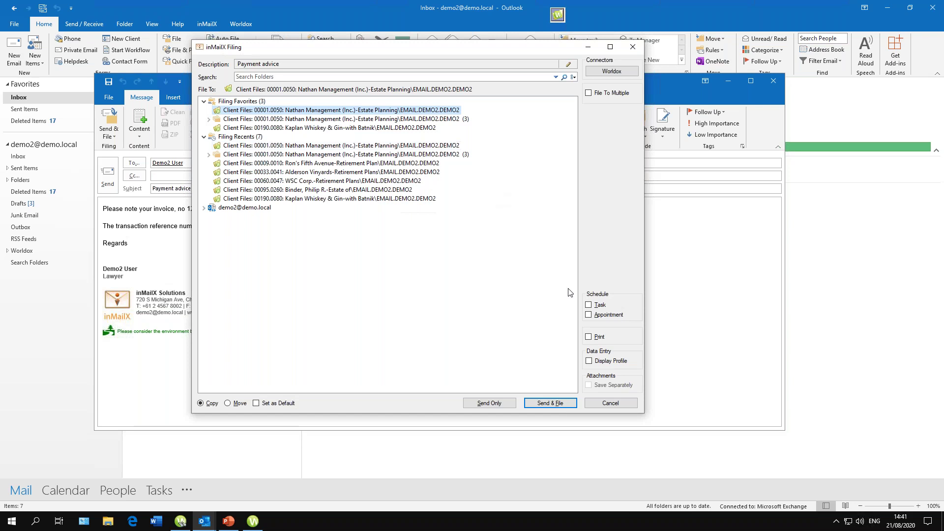
pyautogui.click(594, 337)
pyautogui.click(553, 404)
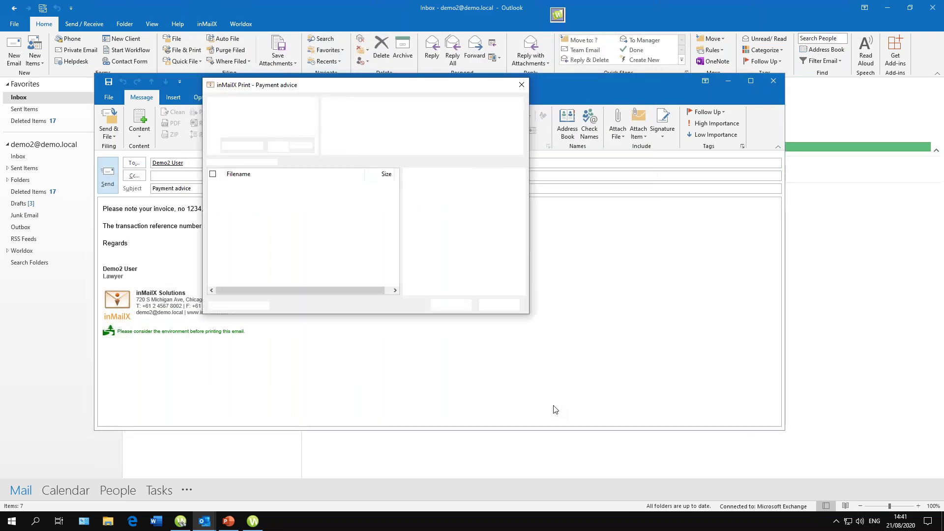
pyautogui.press('Return')
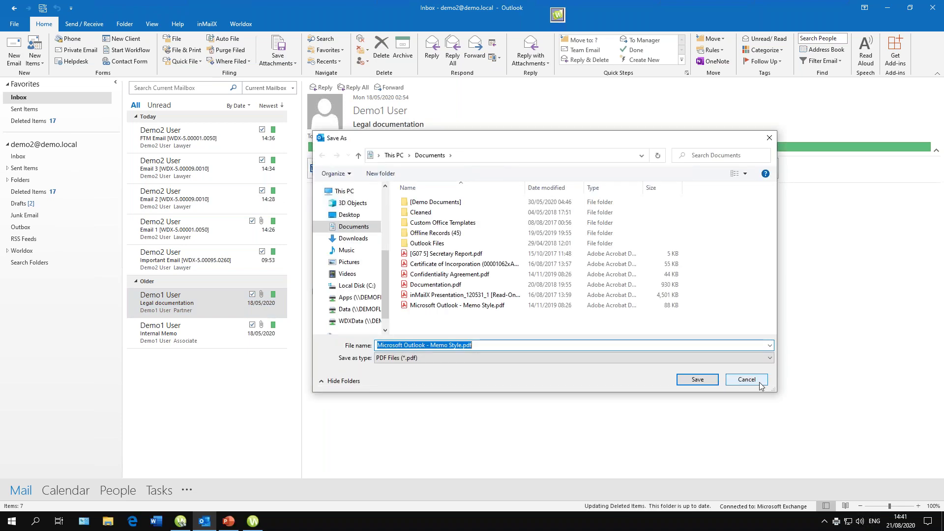
pyautogui.click(755, 381)
# - View the sent payment advice email in Sent Items and slightly widen the message list to check its filing status
pyautogui.click(51, 110)
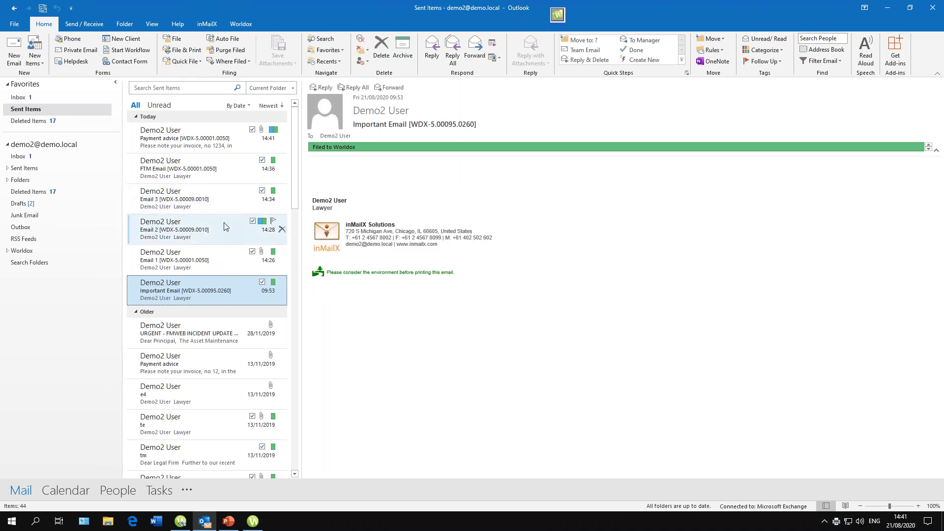
pyautogui.click(215, 146)
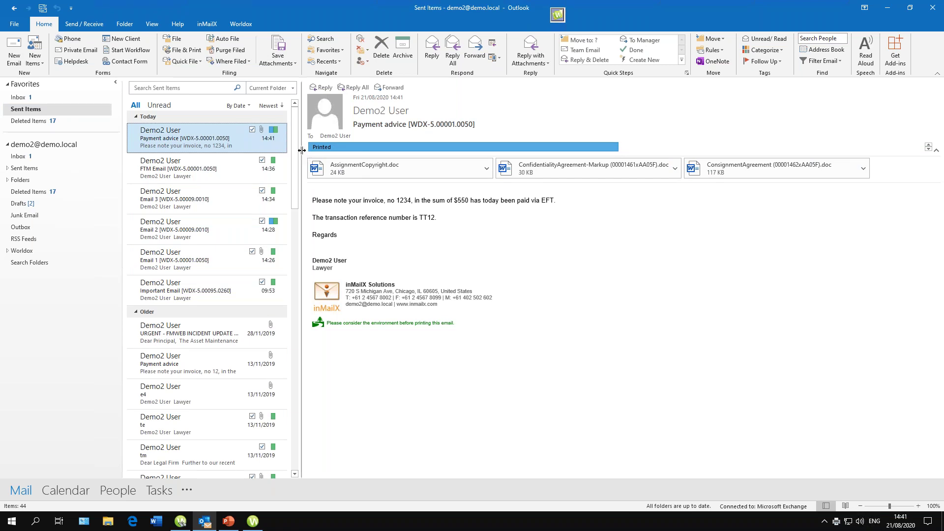
pyautogui.moveTo(312, 150); pyautogui.dragTo(321, 150)
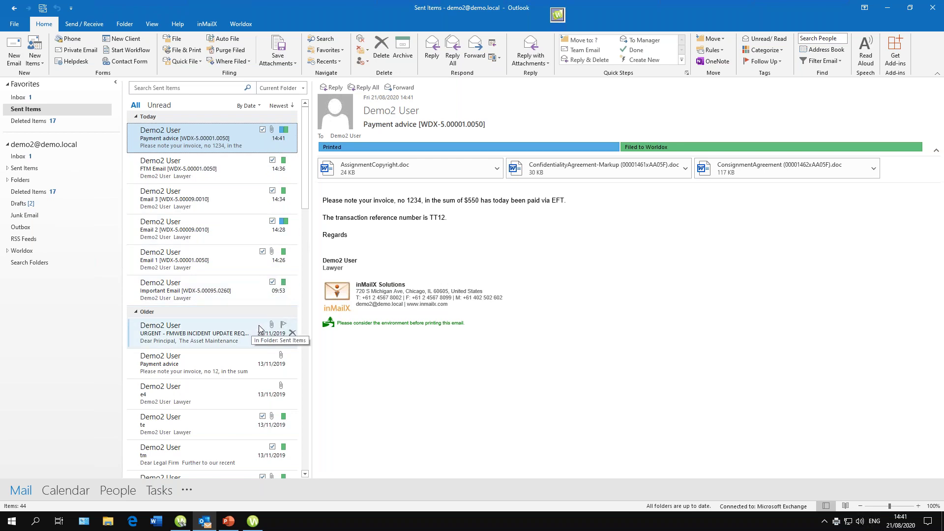
# - Open the inMailX print options for the received payment advice email in the Inbox
pyautogui.click(18, 98)
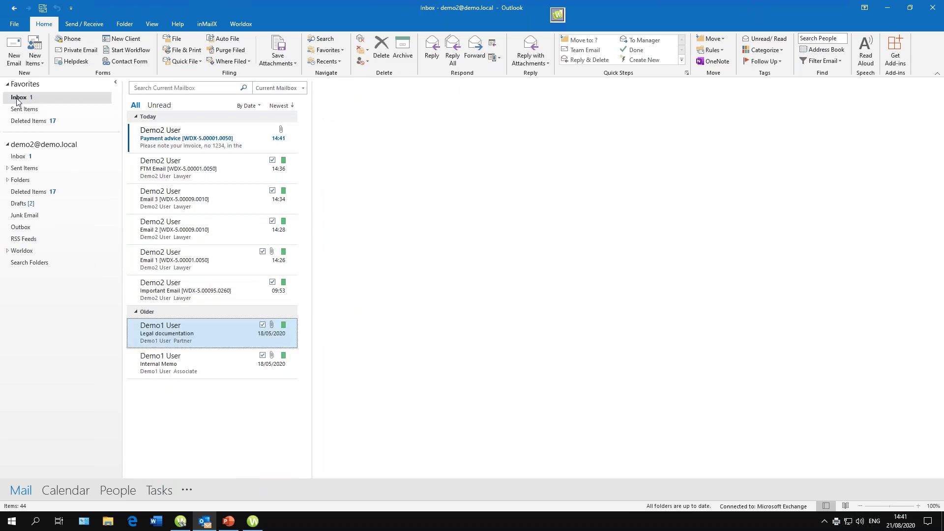
pyautogui.click(197, 138)
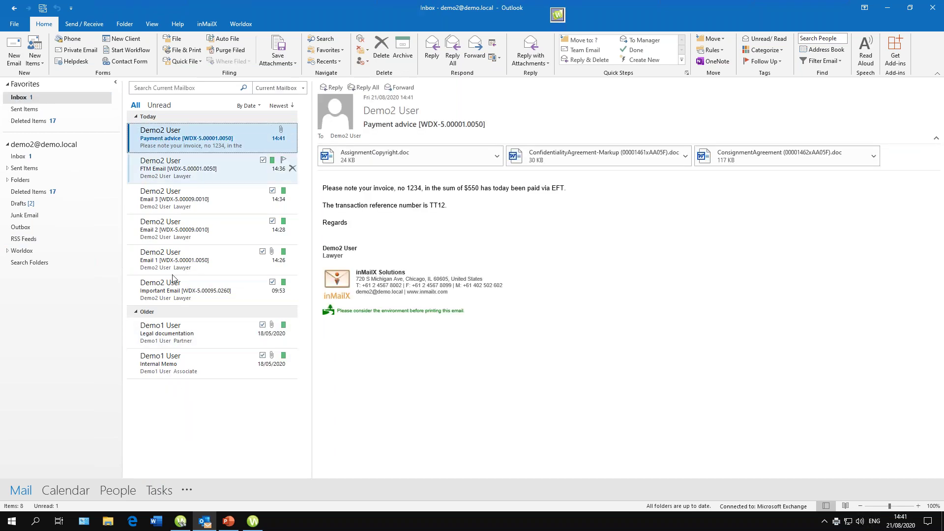
pyautogui.click(185, 331)
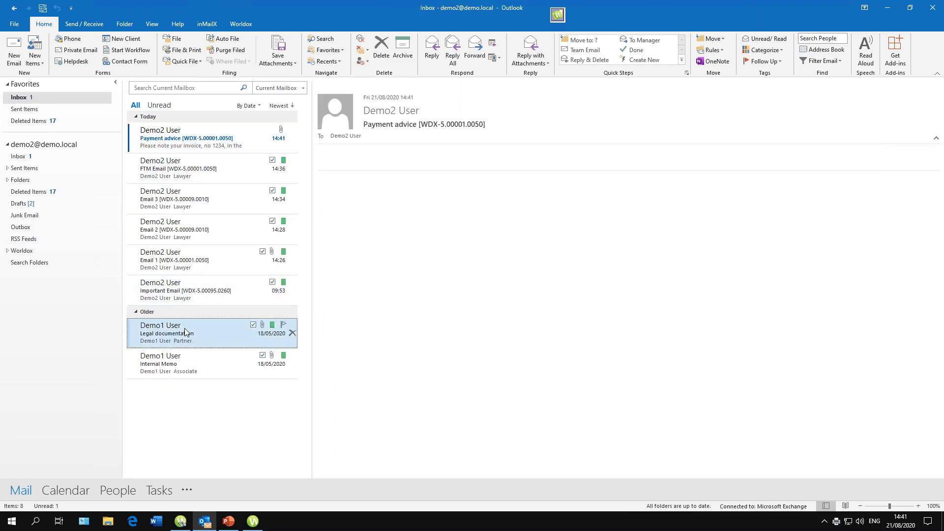
pyautogui.click(188, 149)
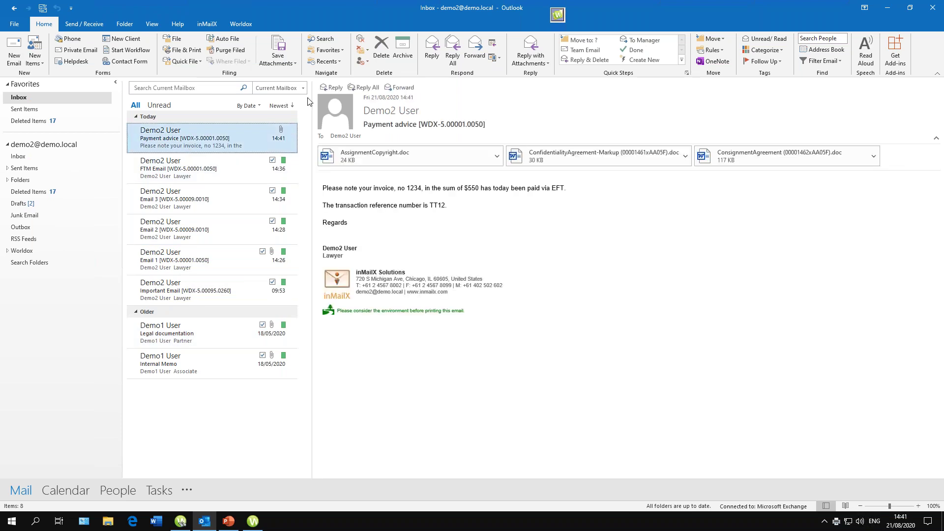
pyautogui.hotkey('ctrl', 'p')
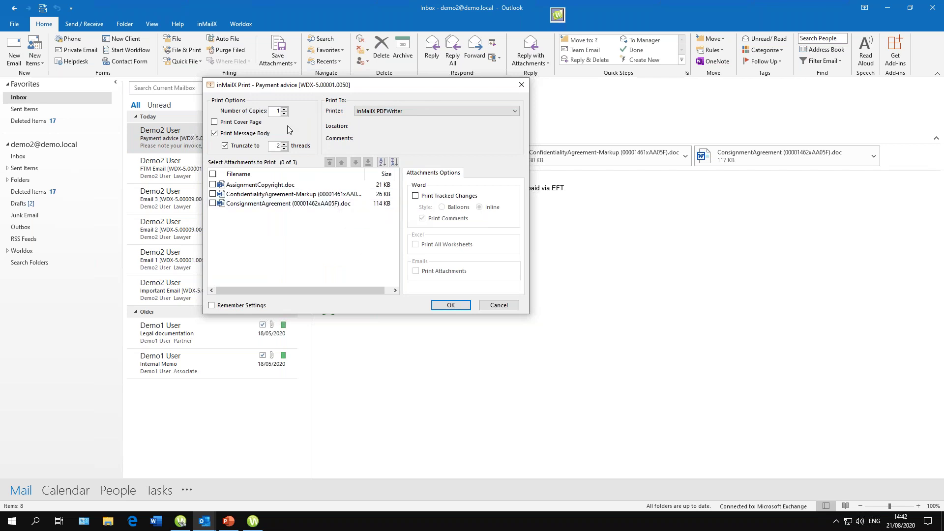
pyautogui.moveTo(285, 87); pyautogui.dragTo(304, 100)
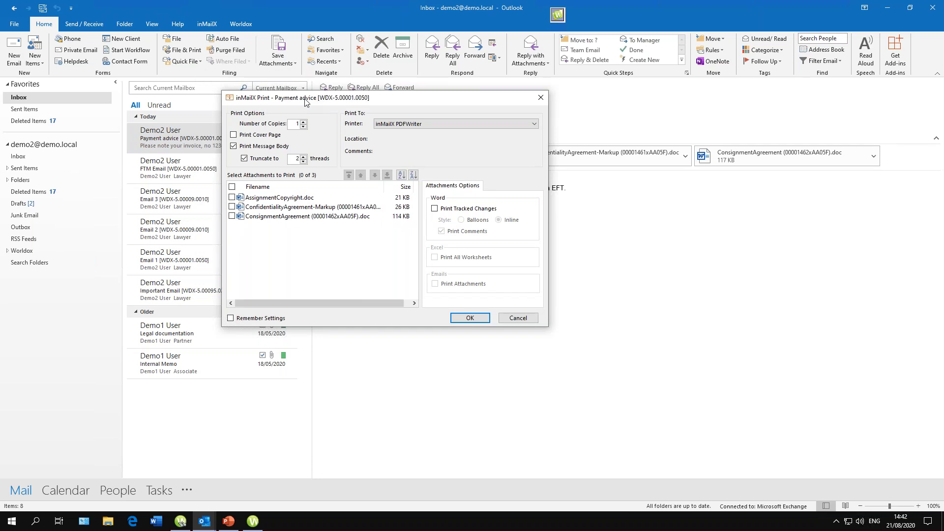
# - Print only the AssignmentCopyright.doc attachment with tracked changes, excluding the message body, and cancel saving the PDF
pyautogui.click(232, 197)
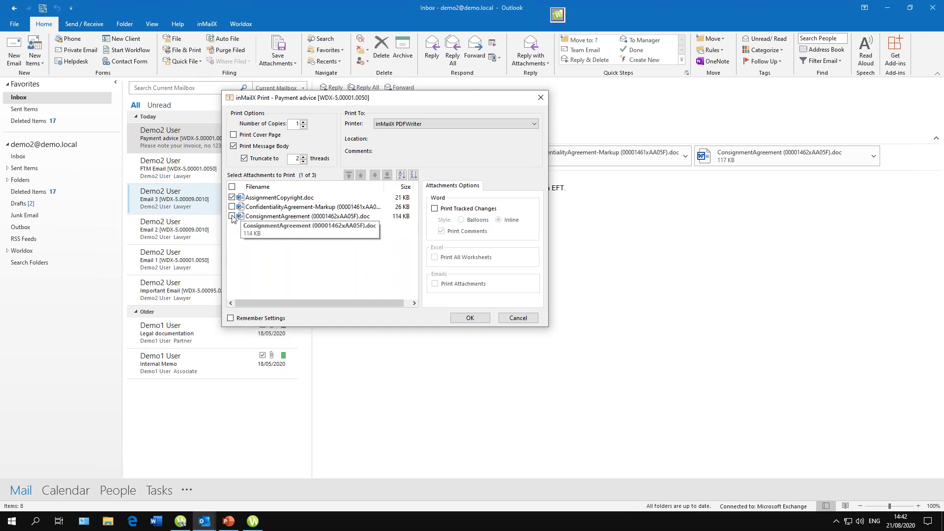
pyautogui.click(233, 146)
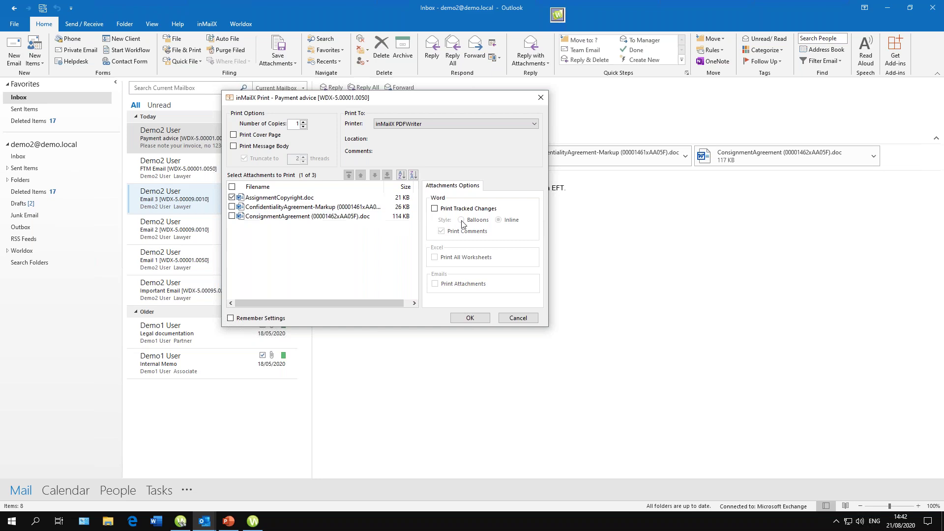
pyautogui.click(434, 209)
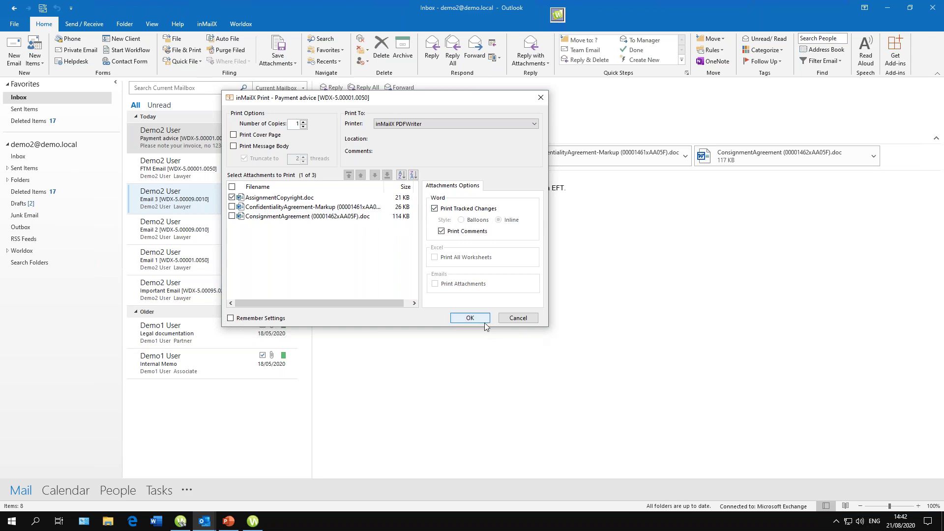
pyautogui.click(469, 318)
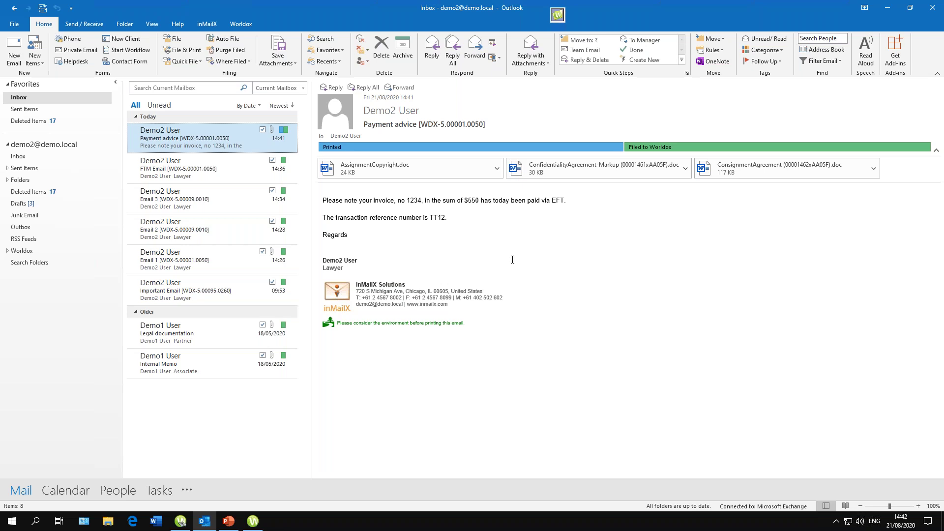
pyautogui.click(468, 164)
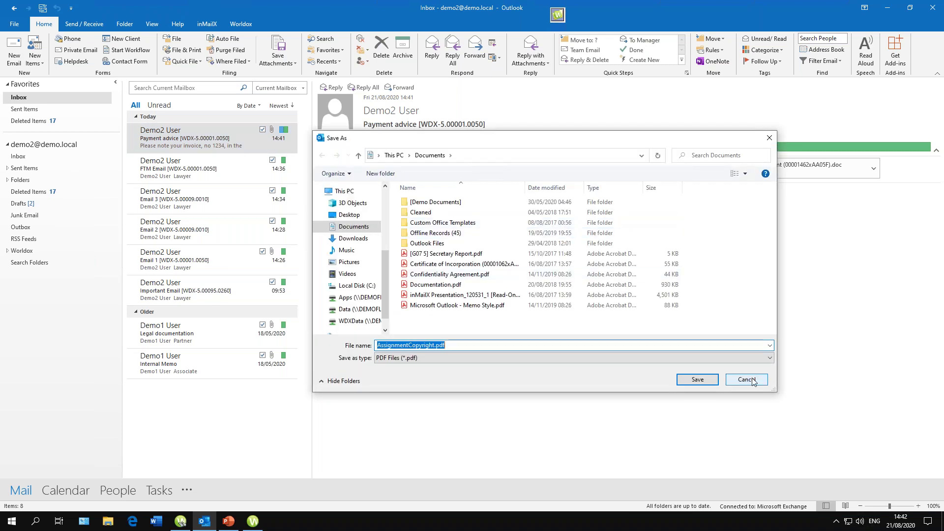
pyautogui.click(743, 377)
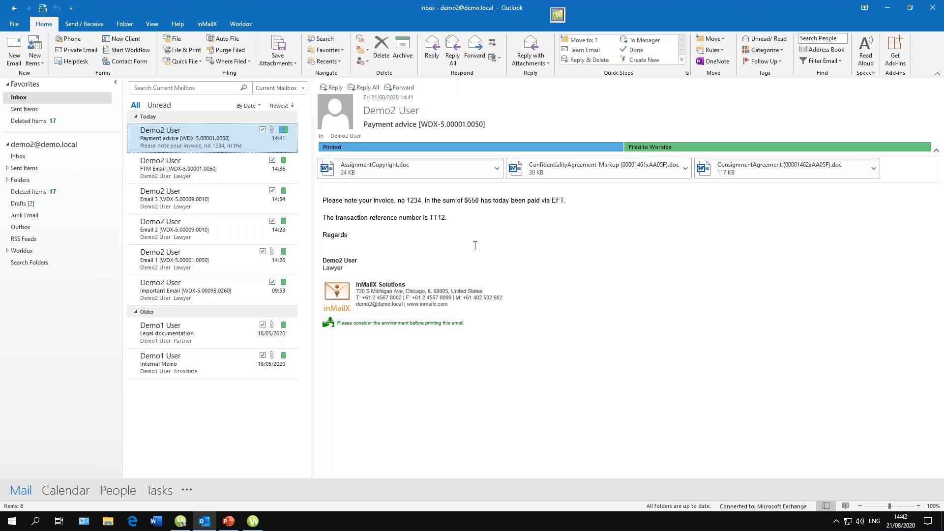
# - Purge all filed emails in the Sent Items folder, sorting the purge list by folder and by filed location
pyautogui.click(228, 52)
pyautogui.click(495, 304)
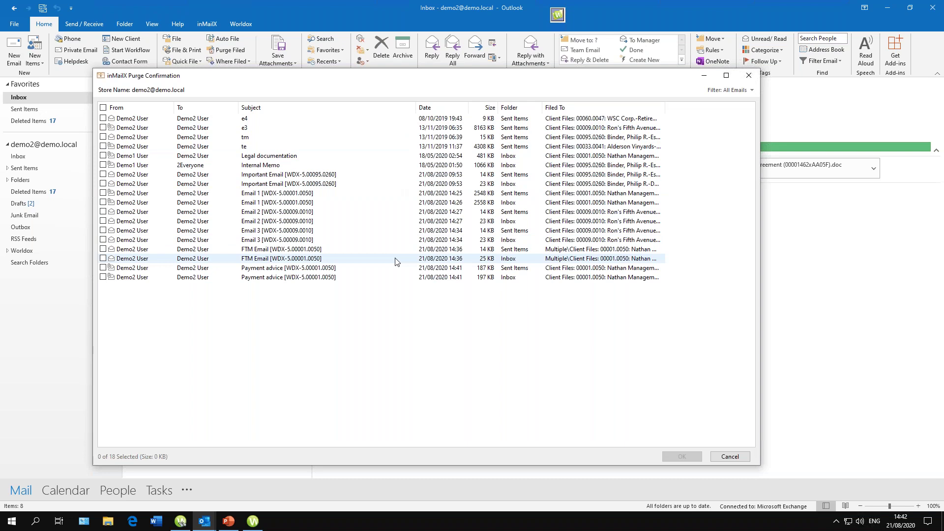
pyautogui.click(519, 111)
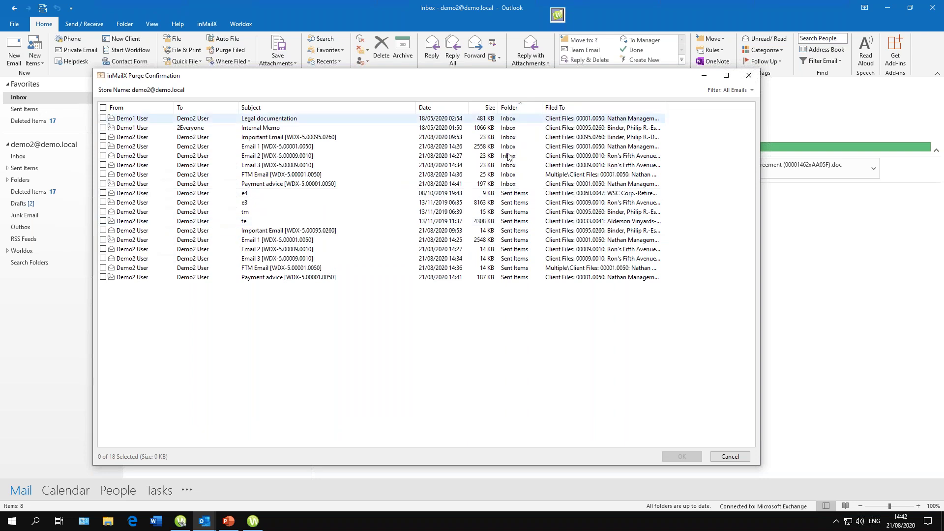
pyautogui.click(522, 196)
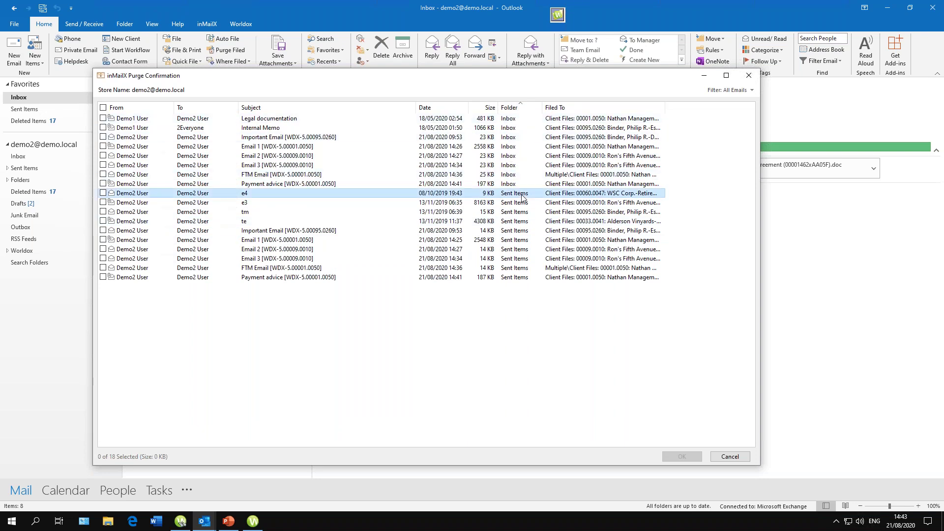
pyautogui.keyDown('shift'); pyautogui.click(520, 277); pyautogui.keyUp('shift')
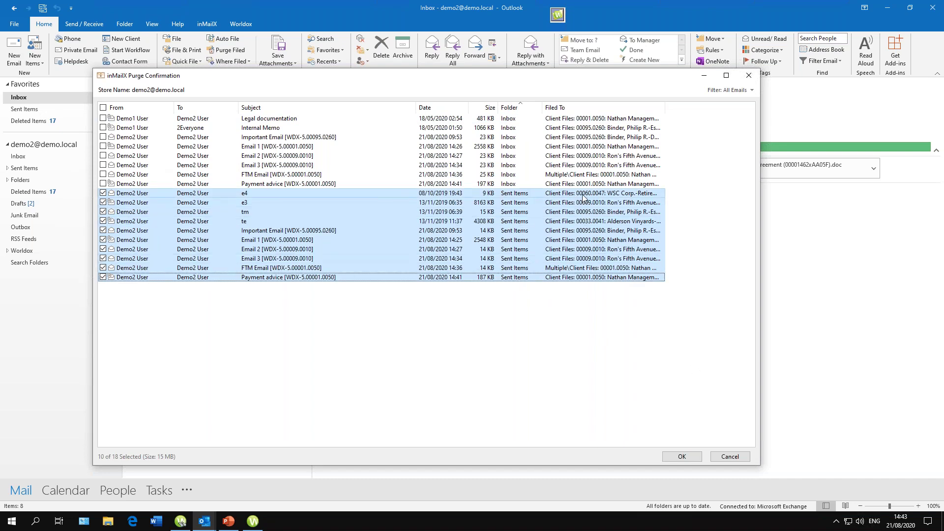
pyautogui.click(623, 107)
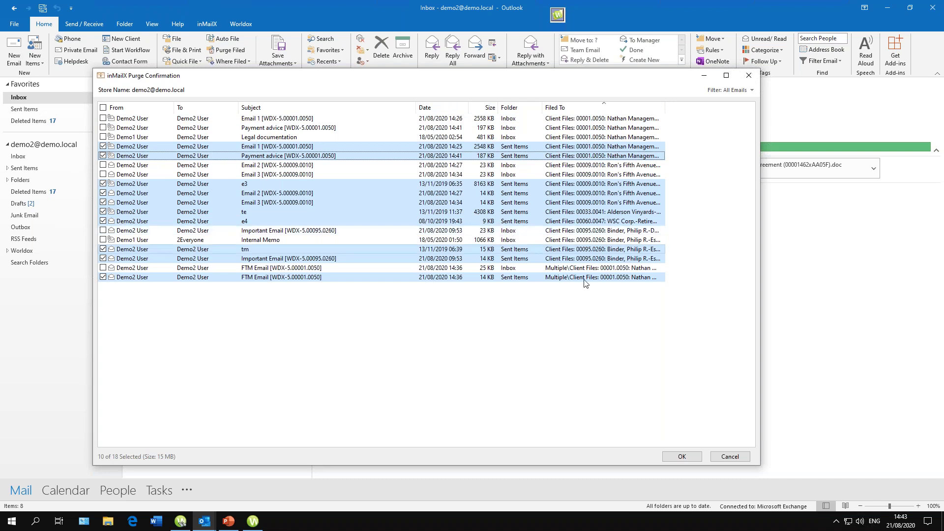
pyautogui.click(690, 457)
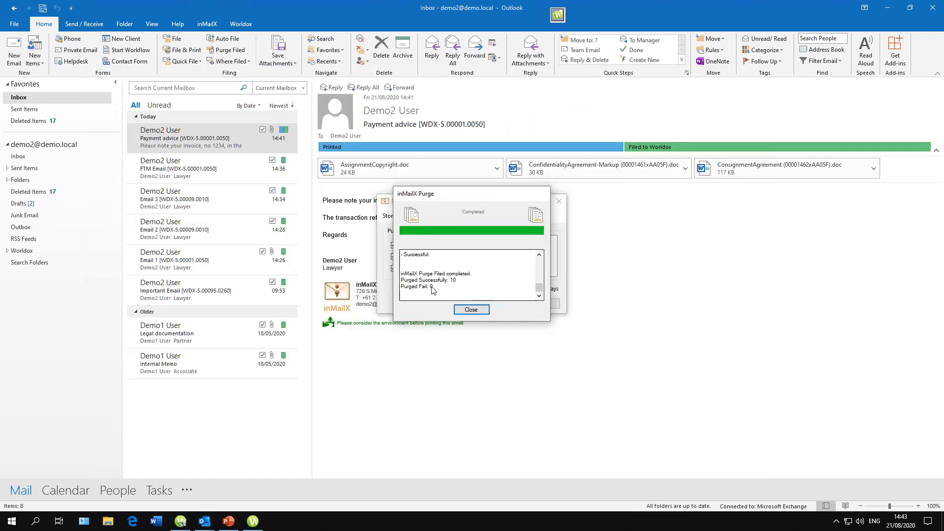
pyautogui.click(470, 309)
pyautogui.click(554, 305)
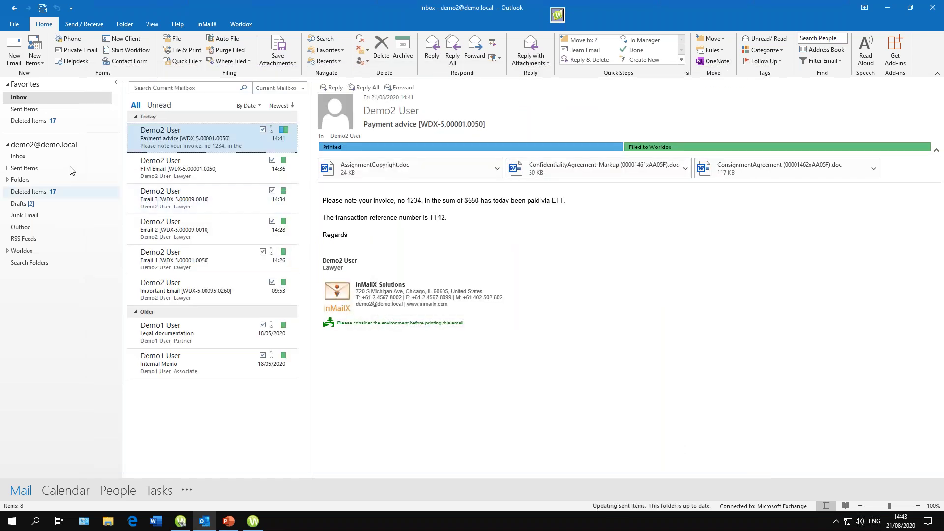
# - Look through the Sent Items folder to check the emails remaining after the purge
pyautogui.click(27, 109)
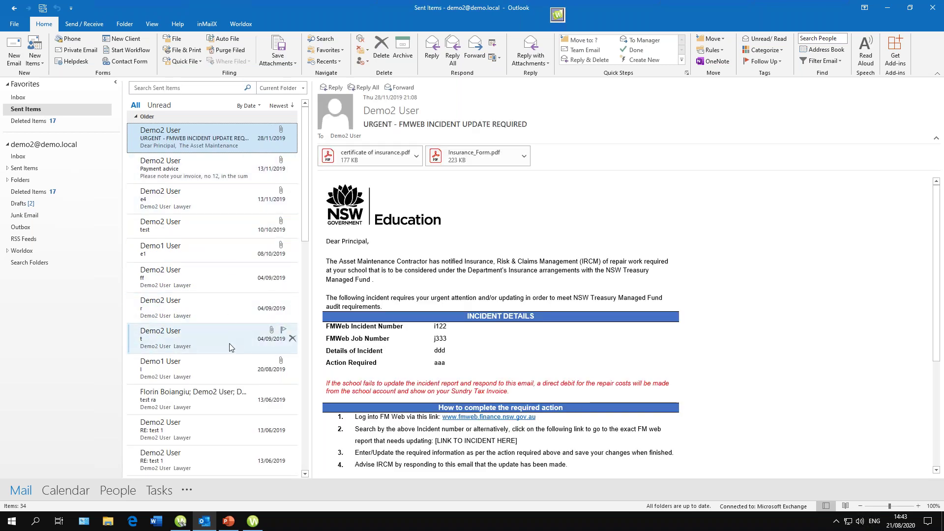
pyautogui.scroll(-5, 229, 344)
pyautogui.scroll(-2, 229, 344)
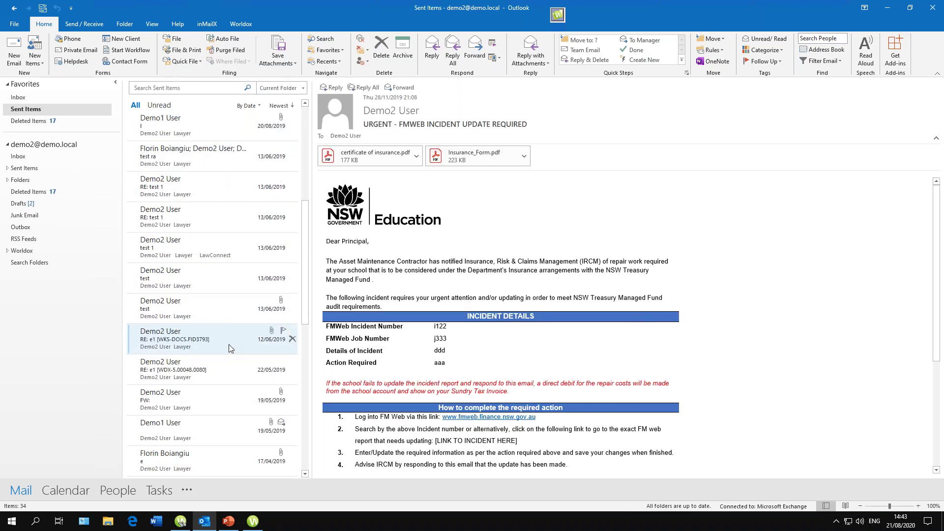
# - Reply with attachments to the Payment advice email in the Inbox, sending and filing the reply to the suggested 00001.0050 Estate Planning email folder
pyautogui.click(18, 97)
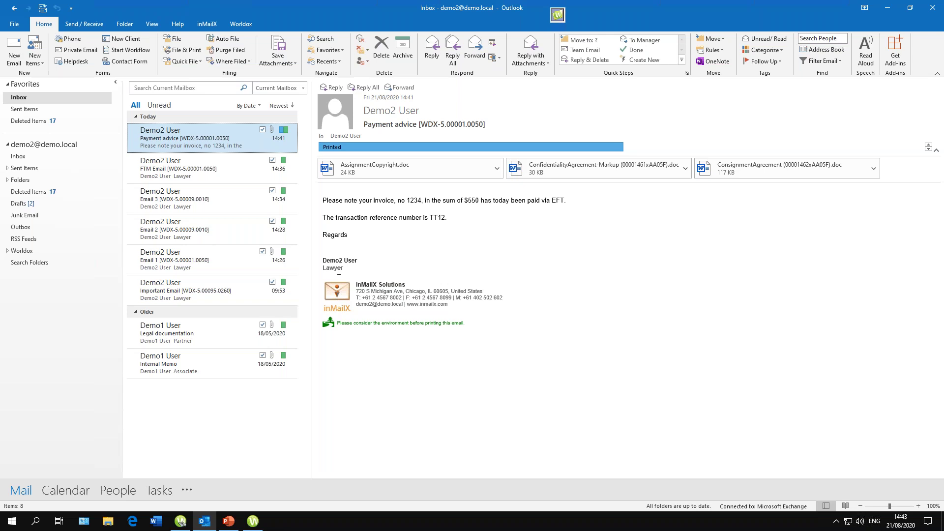
pyautogui.click(520, 61)
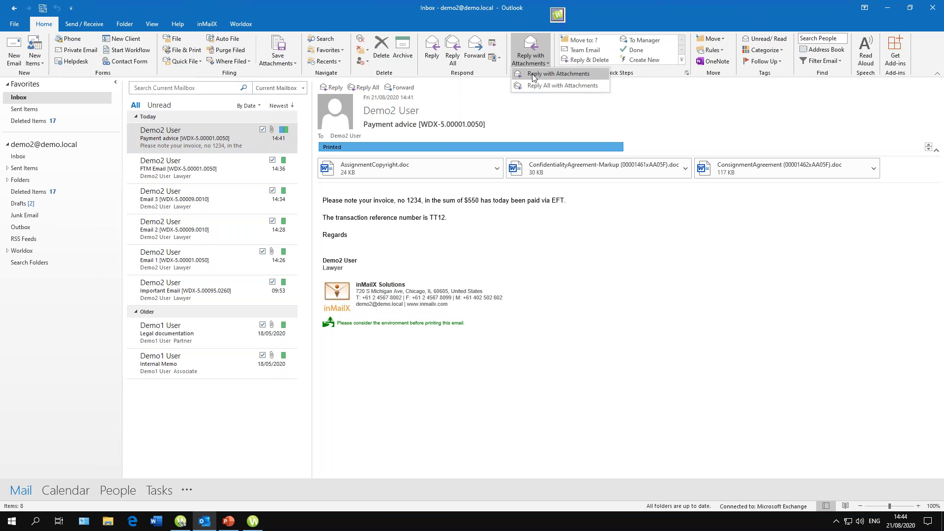
pyautogui.click(533, 75)
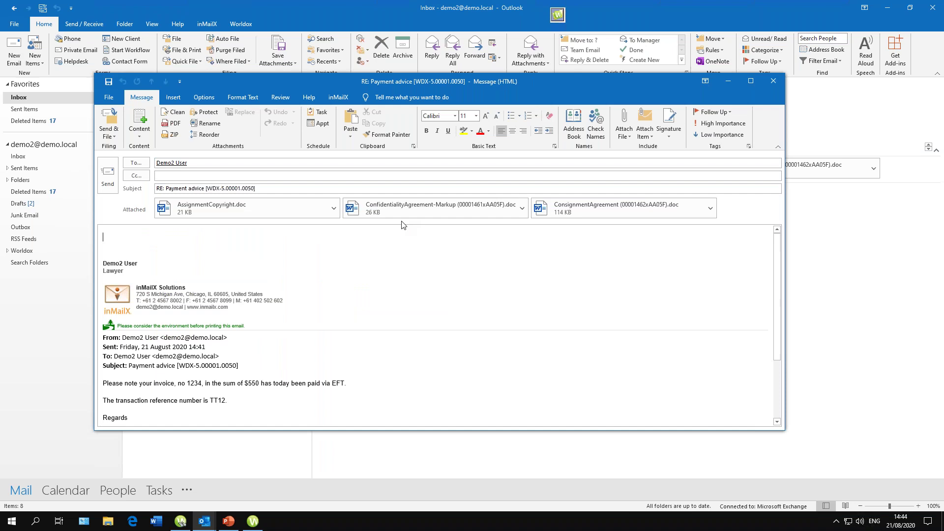
pyautogui.click(108, 182)
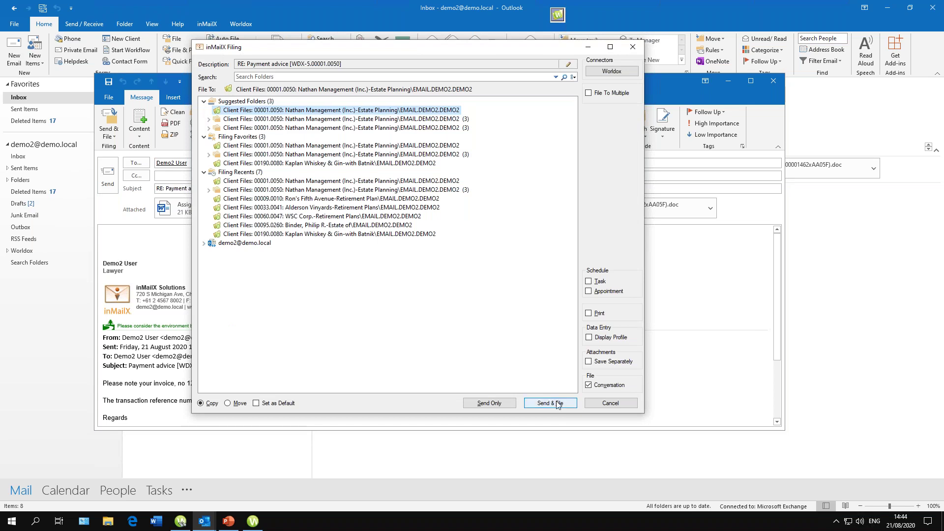
pyautogui.click(549, 403)
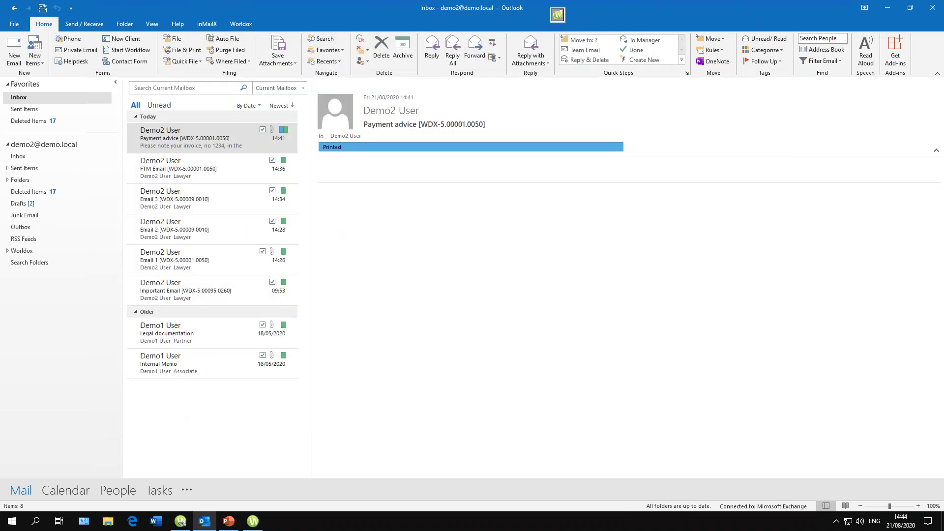
# - Open all attachments of the Payment advice email at once, minimise each document, check the message's reply-with-attachments options, and close the message
pyautogui.doubleClick(183, 135)
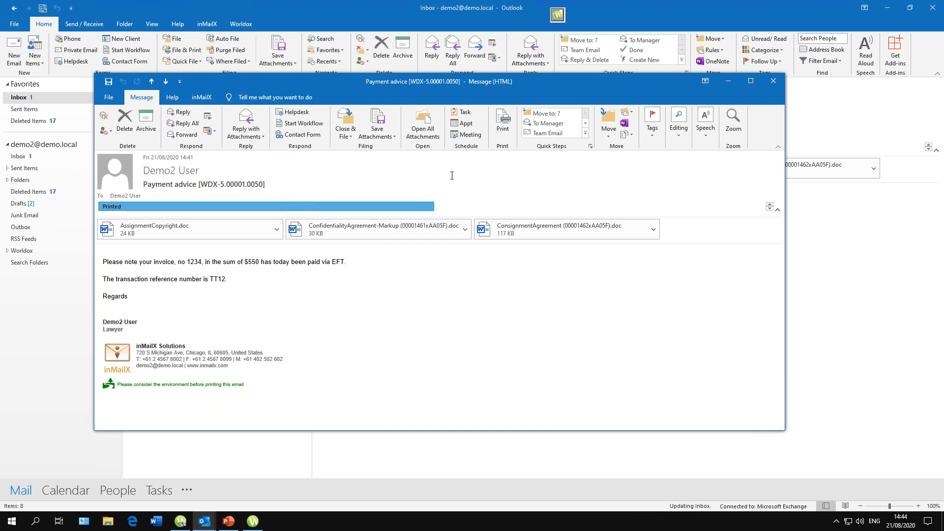
pyautogui.click(423, 121)
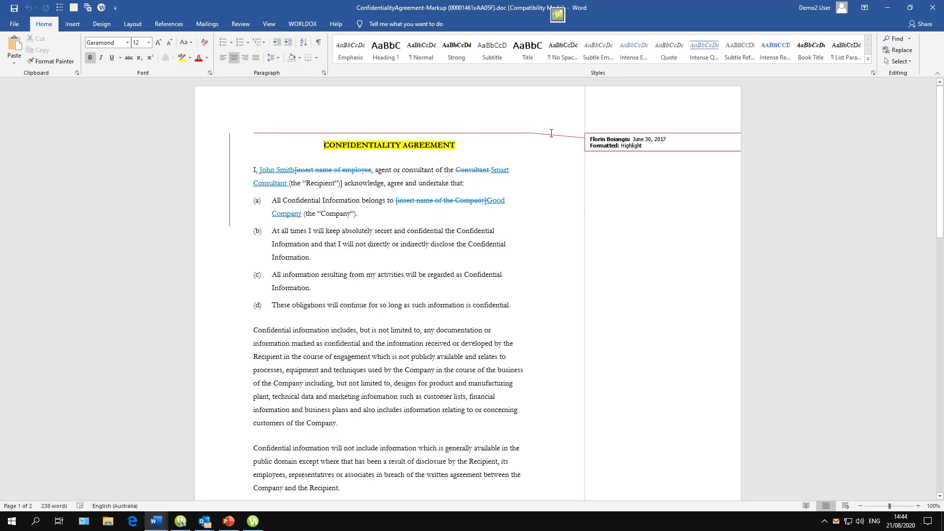
pyautogui.click(887, 8)
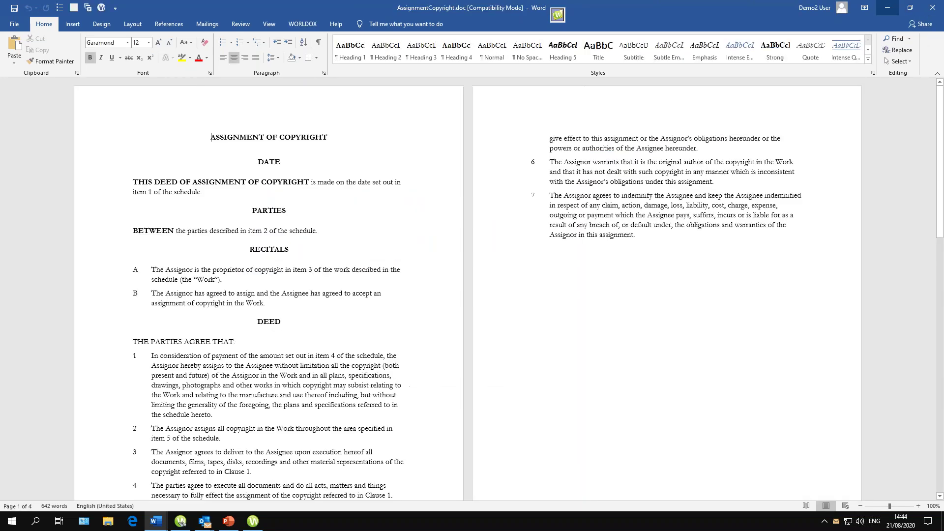
pyautogui.click(887, 8)
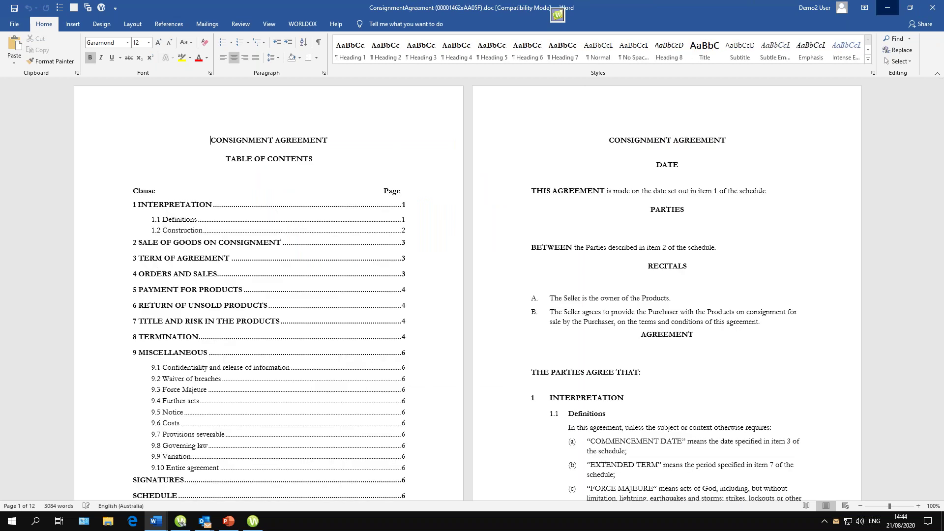
pyautogui.click(887, 8)
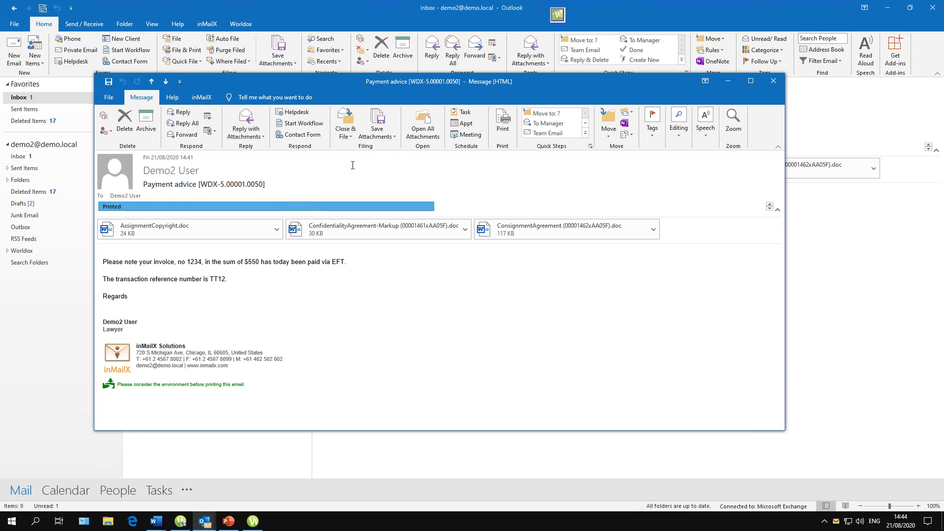
pyautogui.click(250, 131)
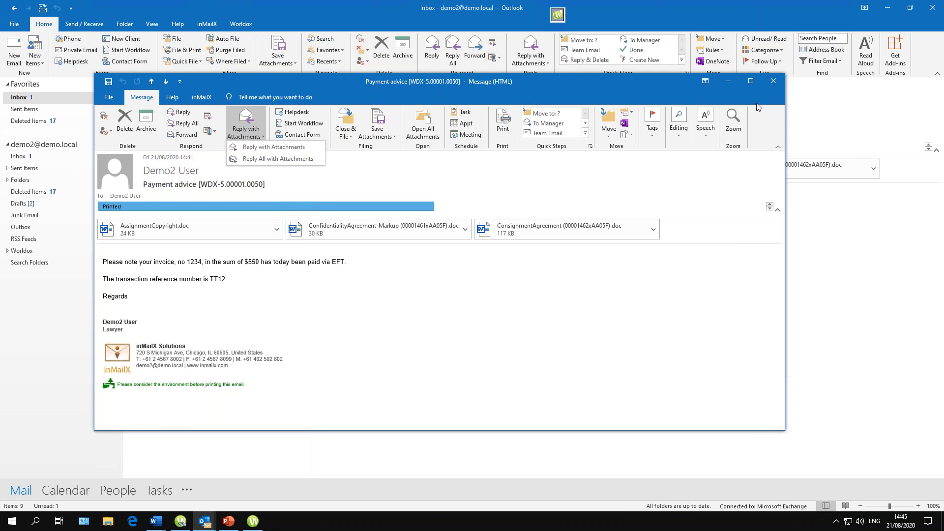
pyautogui.click(772, 81)
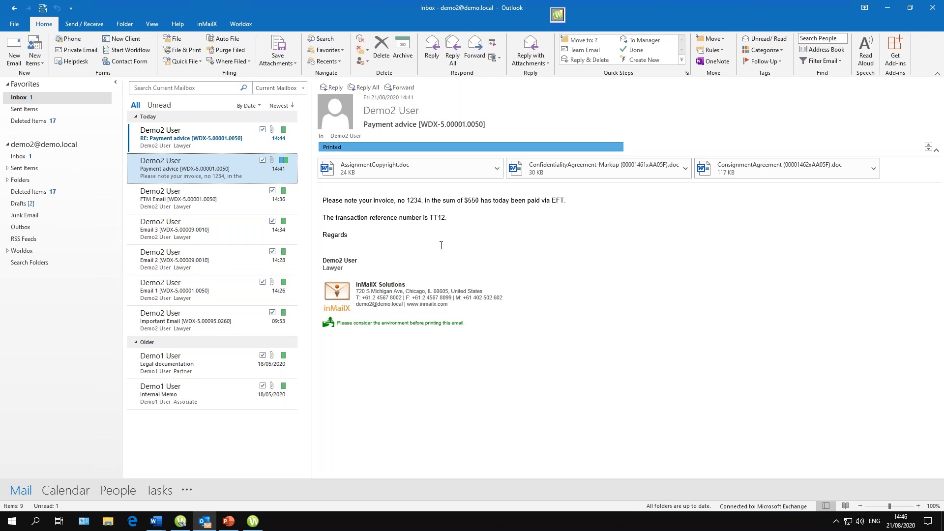
# - Start a new email and mark ConfidentialityAgreement-Markup, ConsignmentAgreement and ConsultancyAgreement in the Worldox favorite files for attaching
pyautogui.click(13, 52)
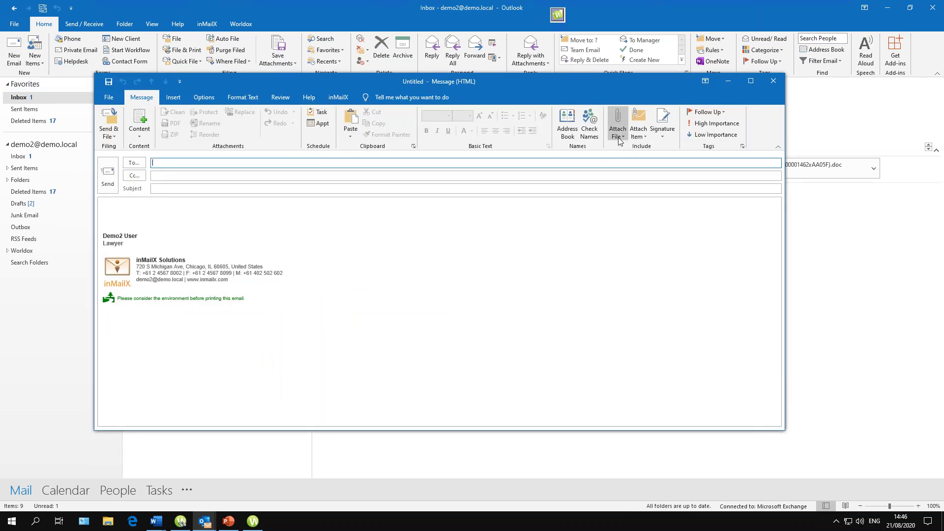
pyautogui.click(618, 133)
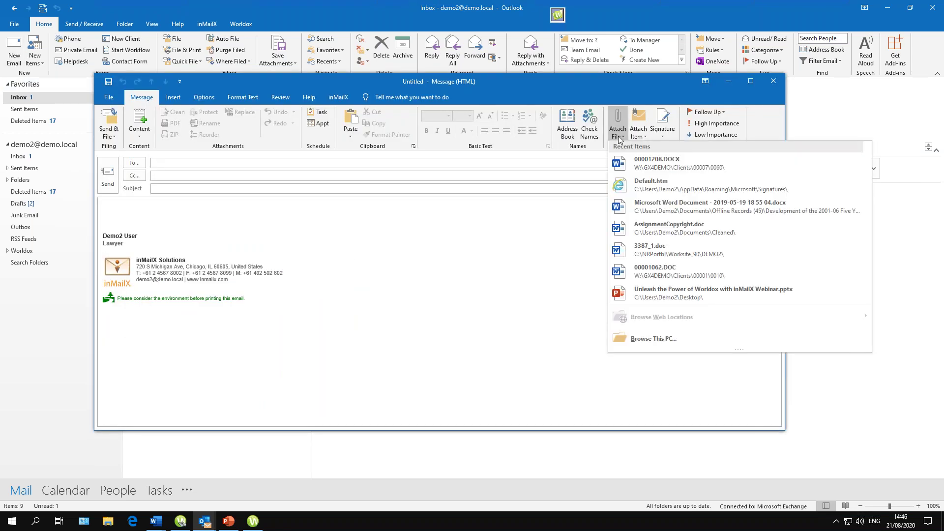
pyautogui.click(653, 339)
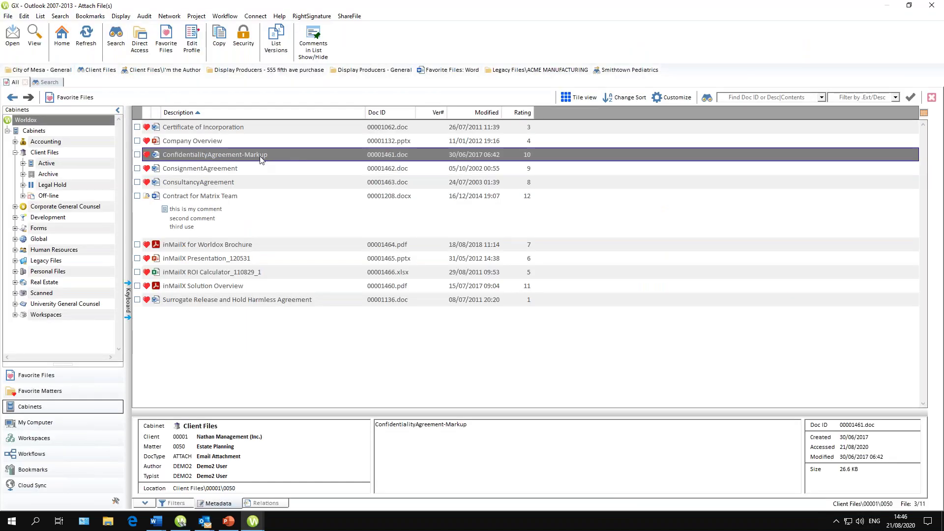
pyautogui.click(137, 154)
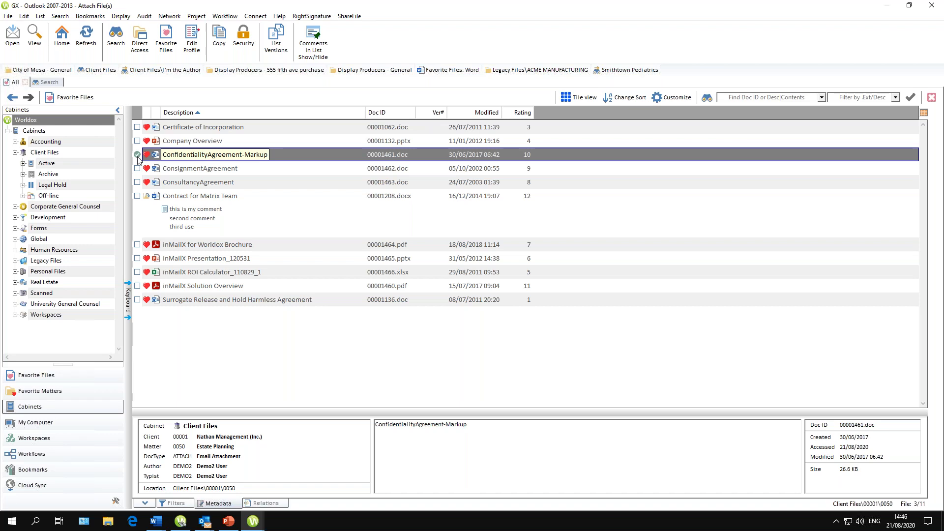
pyautogui.click(137, 168)
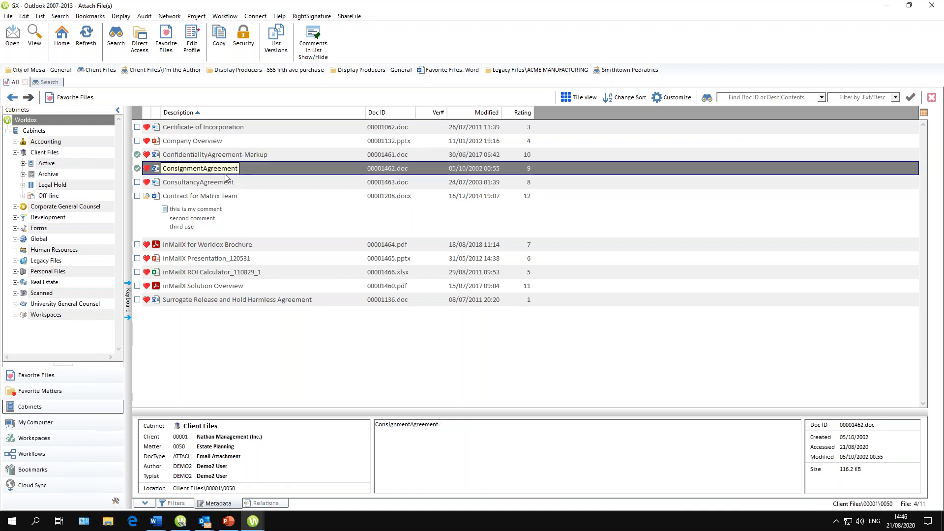
pyautogui.click(138, 182)
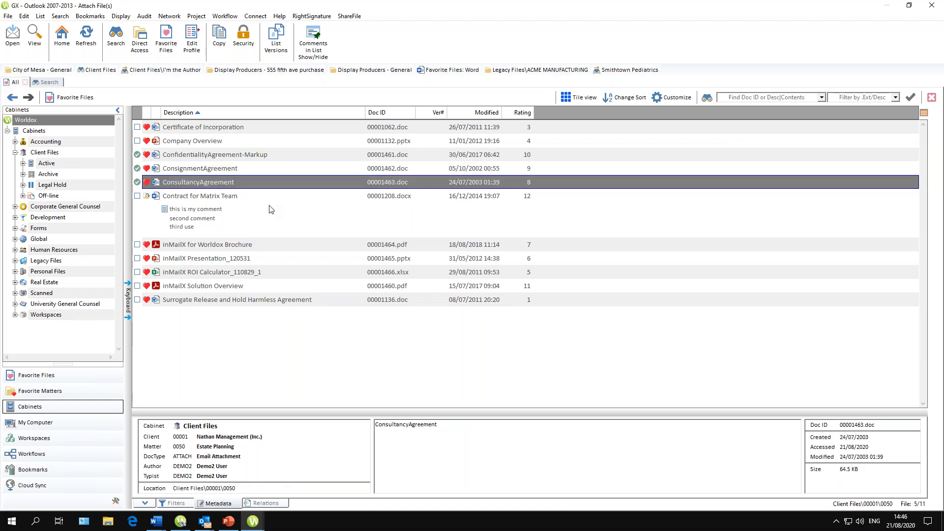
# - Attach full copies of the three checked Worldox documents to the new email
pyautogui.doubleClick(245, 184)
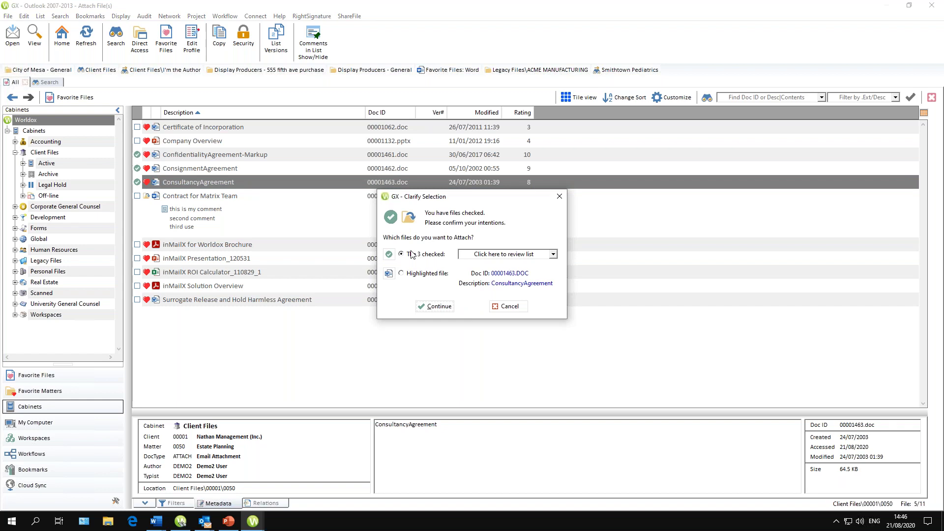
pyautogui.click(440, 308)
pyautogui.click(451, 229)
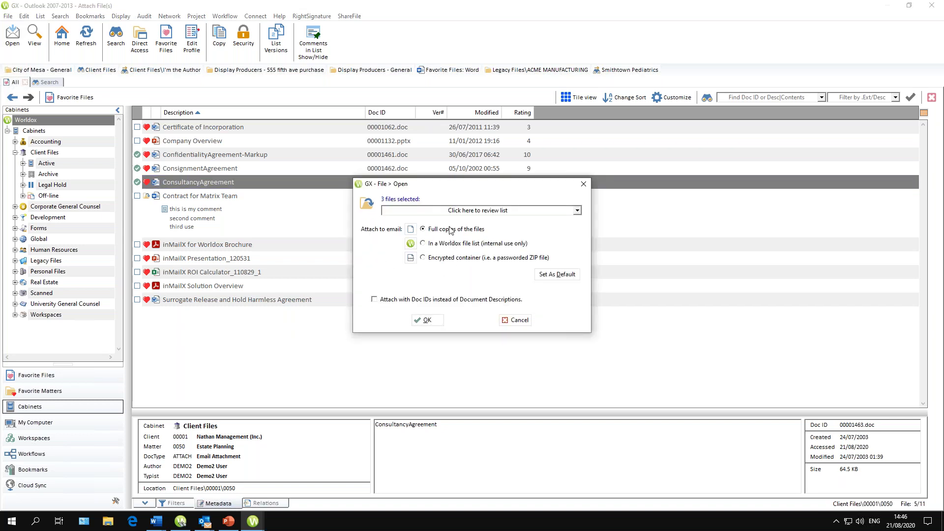
pyautogui.click(427, 320)
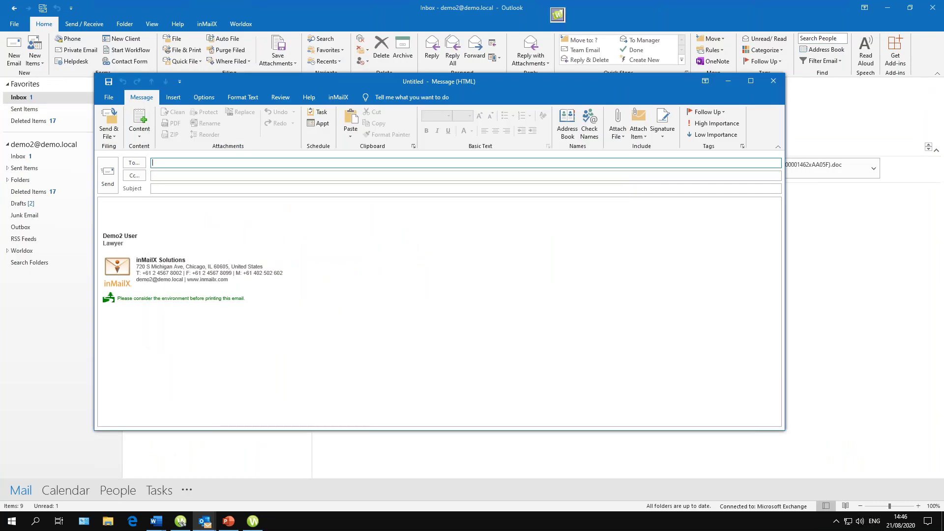
pyautogui.click(153, 188)
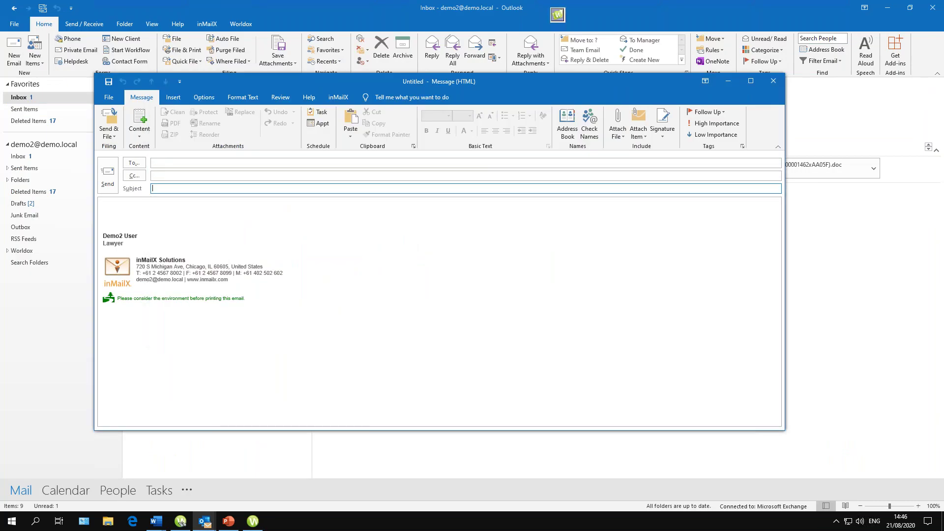
pyautogui.click(104, 208)
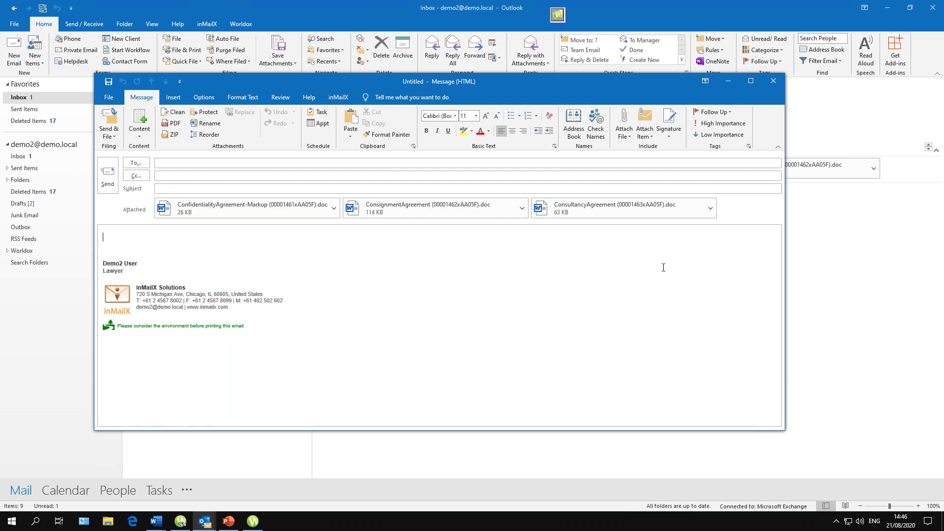
# - Rename the ConfidentialityAgreement-Markup attachment to "Confidentiality,Agreement.doc"
pyautogui.click(206, 123)
pyautogui.click(409, 191)
pyautogui.click(411, 191)
pyautogui.write(',')
pyautogui.hotkey('ctrl', 'Right')
pyautogui.hotkey('shift', 'End')
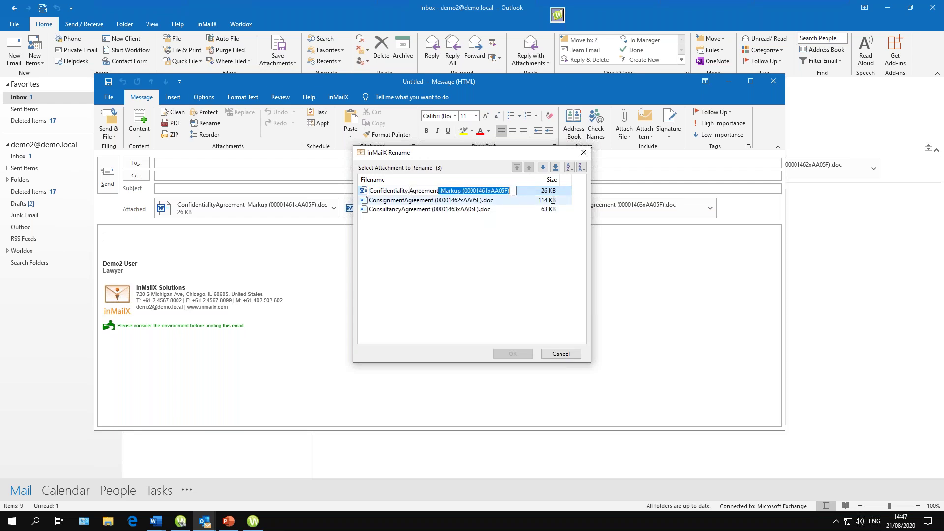
pyautogui.press('Delete')
pyautogui.press('Return')
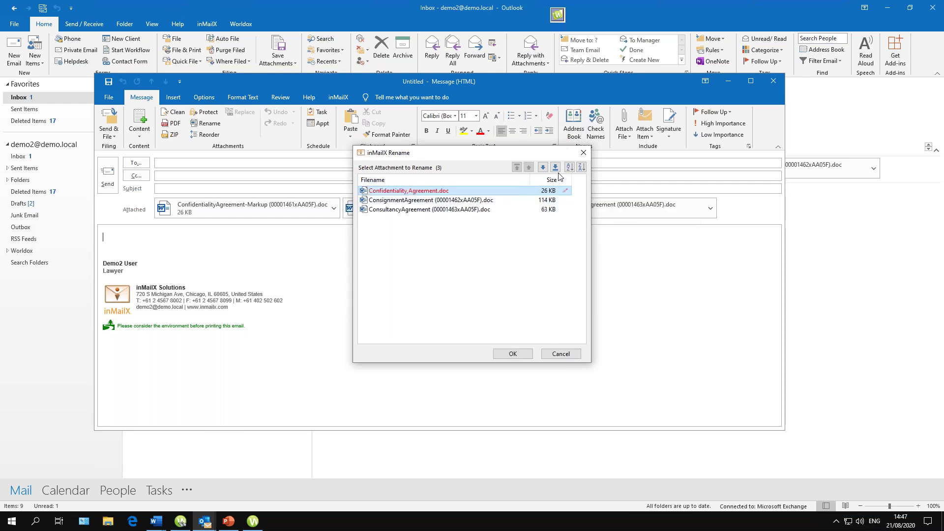
pyautogui.click(513, 354)
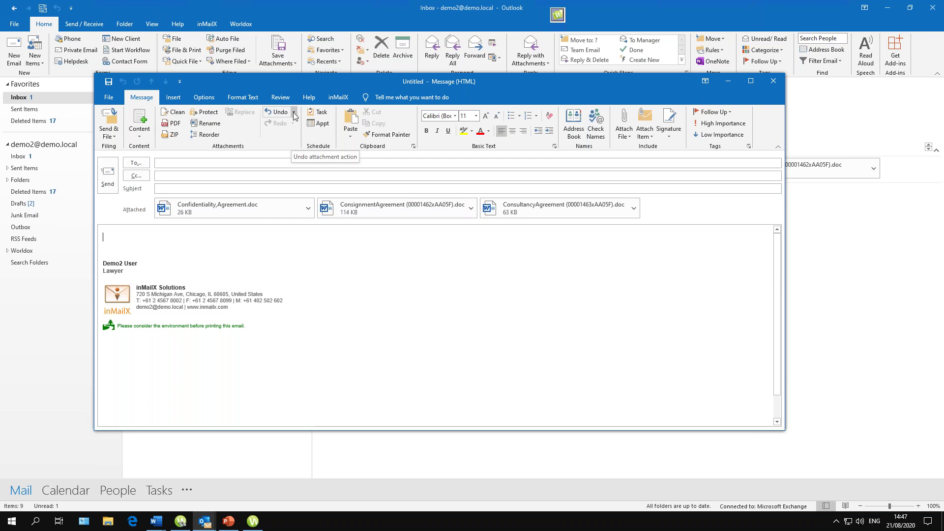
# - Undo and redo the attachment rename, and discard the email without saving it
pyautogui.hotkey('shift', 'Tab')
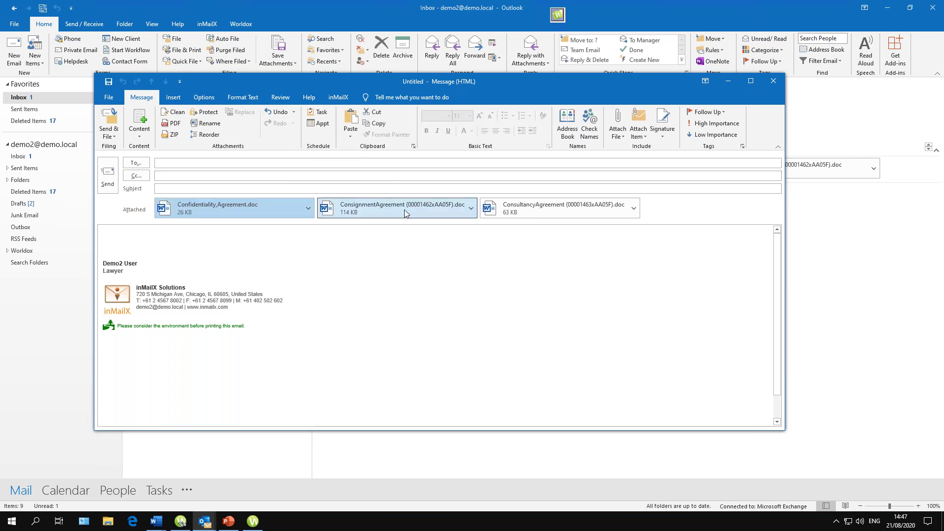
pyautogui.click(277, 112)
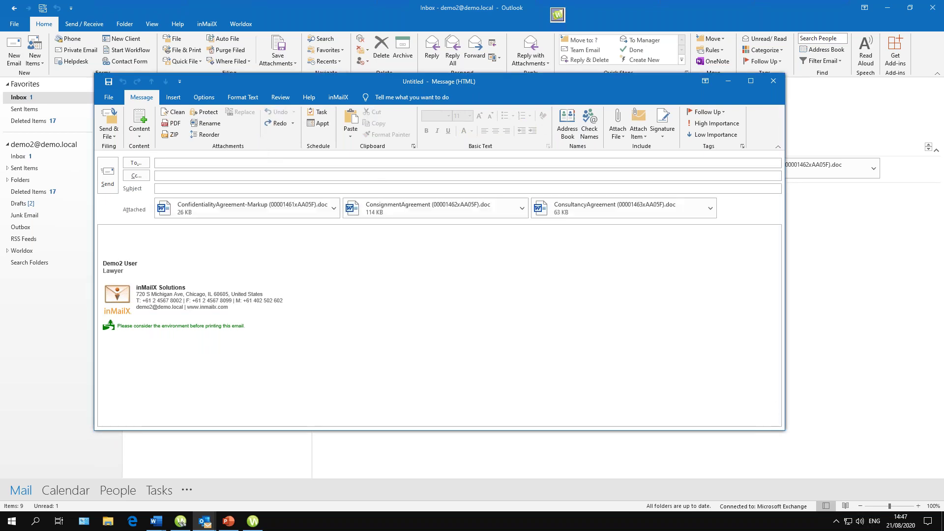
pyautogui.click(278, 123)
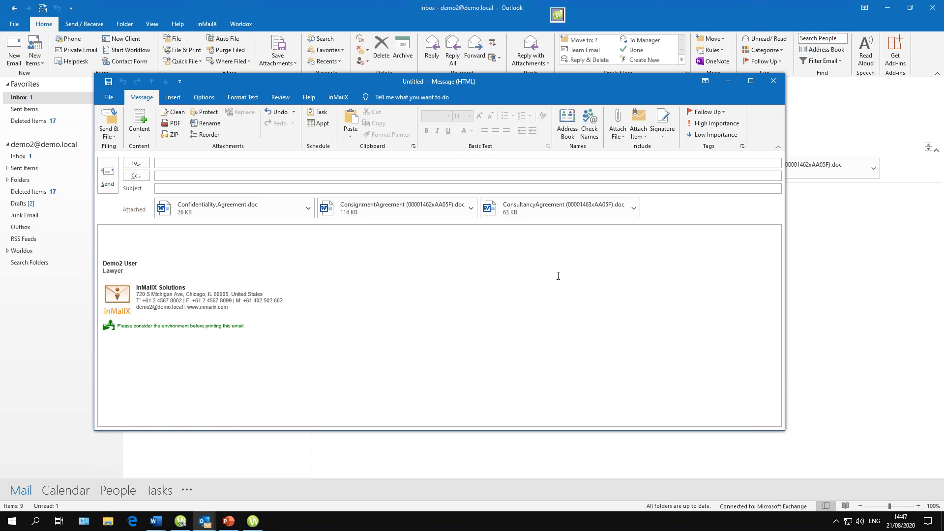
pyautogui.click(773, 82)
pyautogui.click(480, 287)
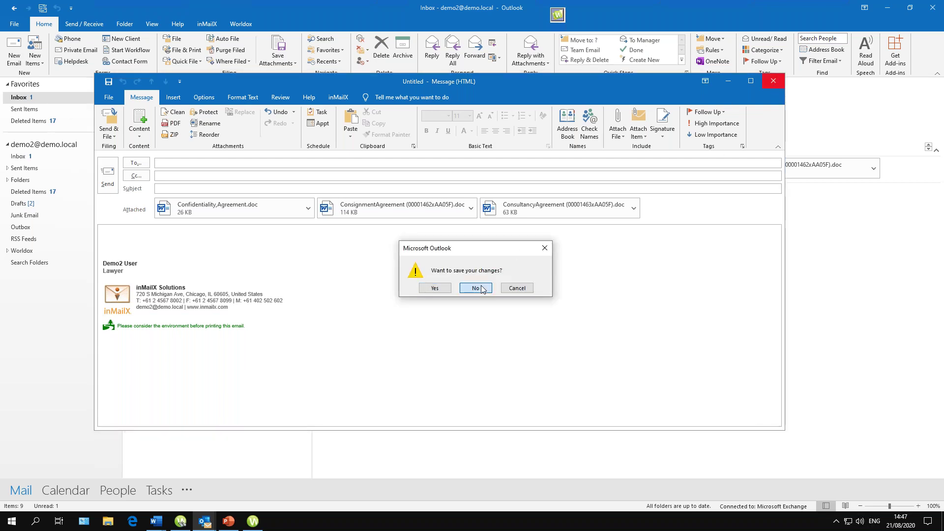
# - Start a new email and mark ConsignmentAgreement, ConsultancyAgreement and ConfidentialityAgreement-Markup in the Worldox favorite files for attaching
pyautogui.click(16, 63)
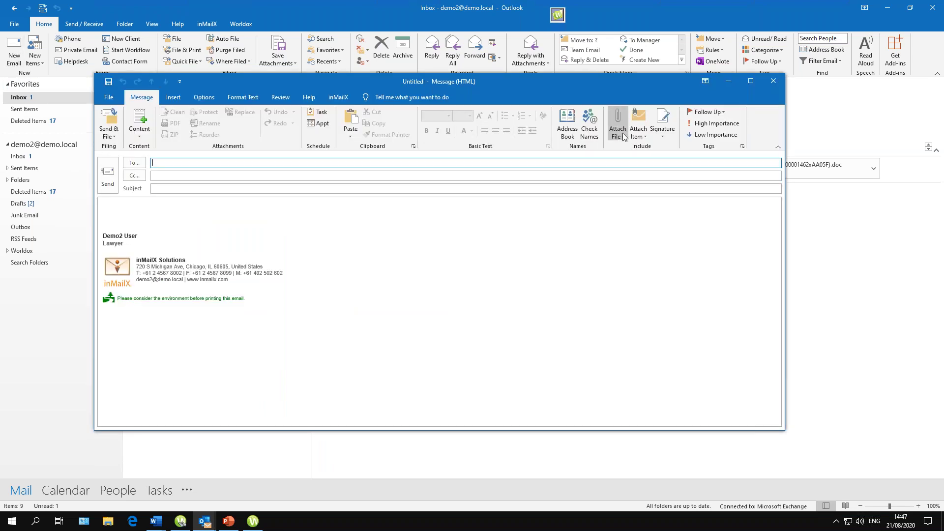
pyautogui.click(622, 136)
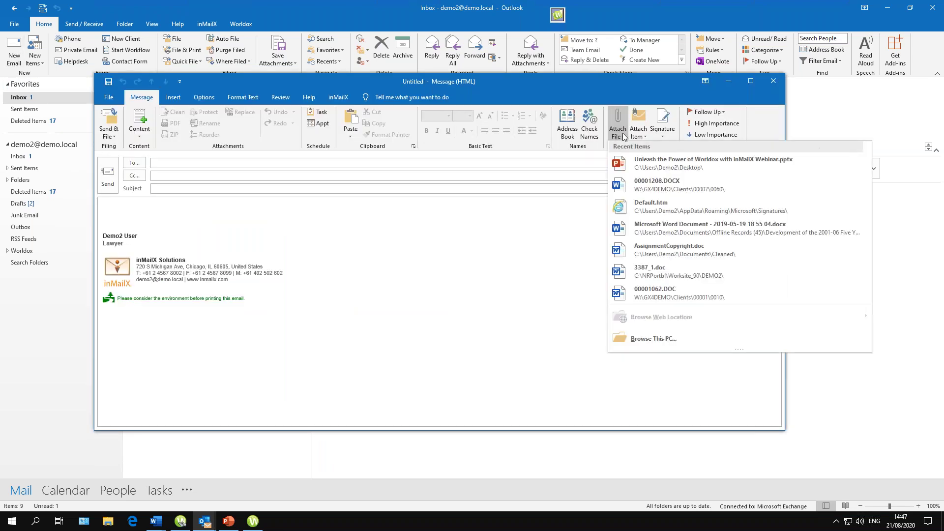
pyautogui.click(657, 339)
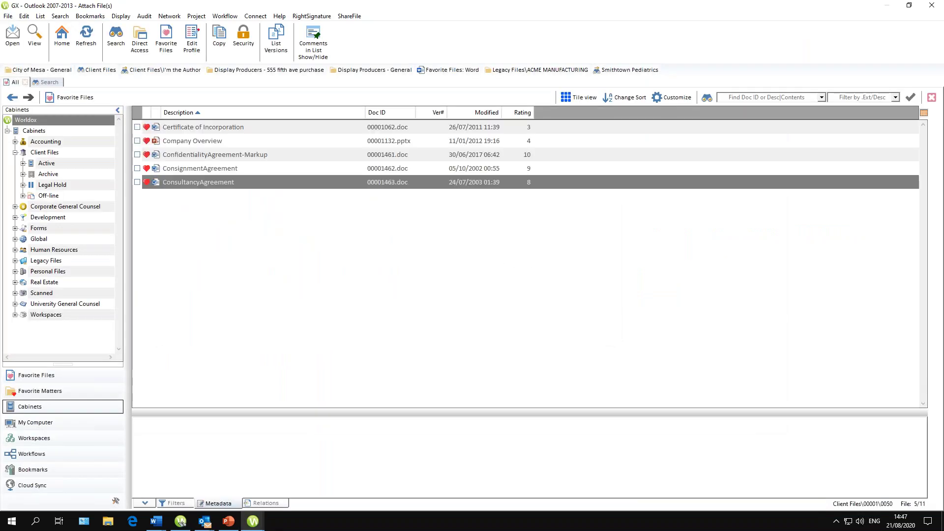
pyautogui.click(137, 168)
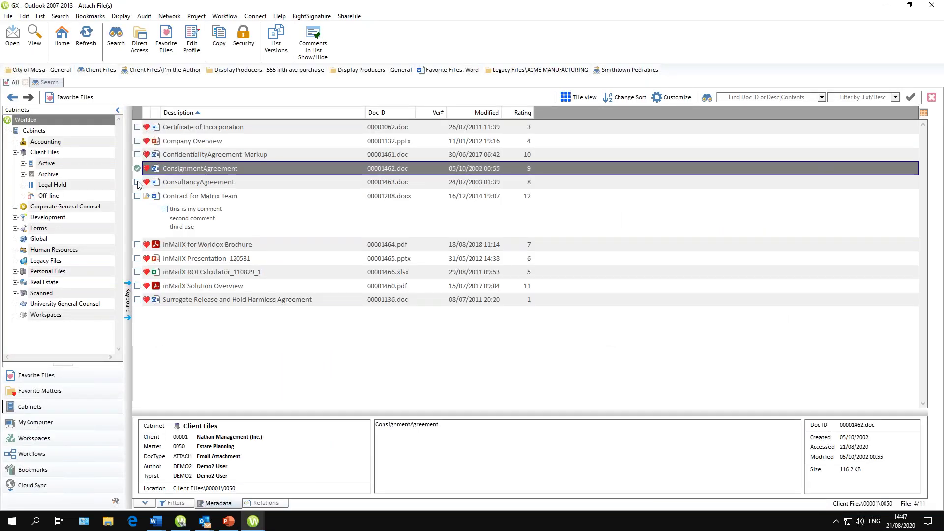
pyautogui.click(137, 182)
pyautogui.click(137, 155)
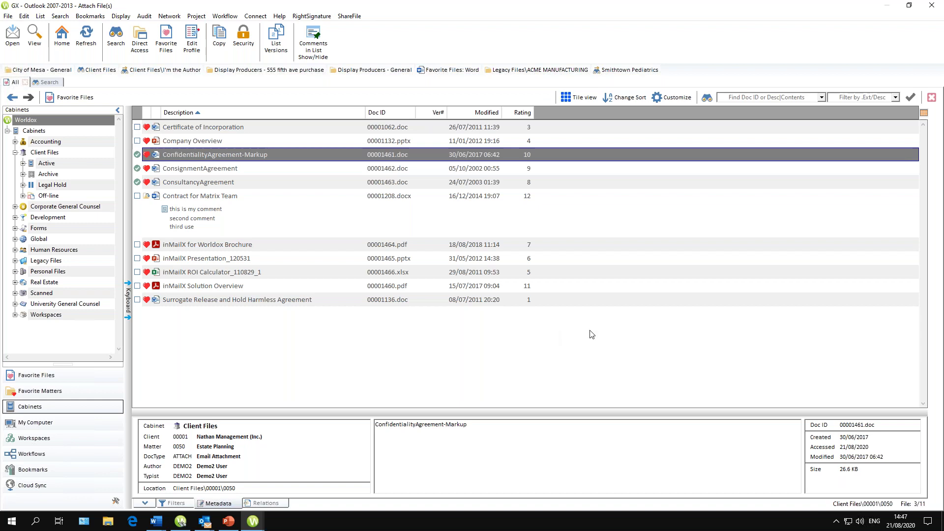
# - Confirm attaching the three checked Worldox documents to the new email, and minimize the message window
pyautogui.doubleClick(350, 156)
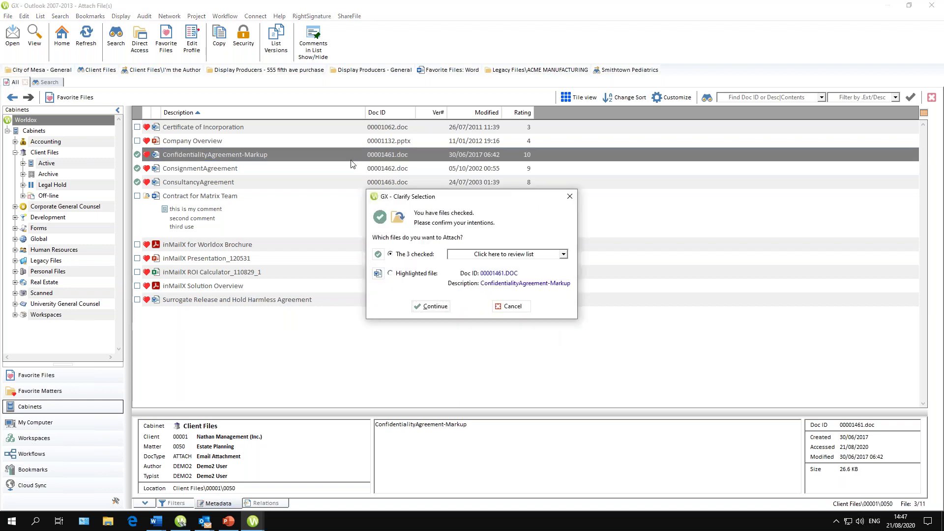
pyautogui.click(432, 307)
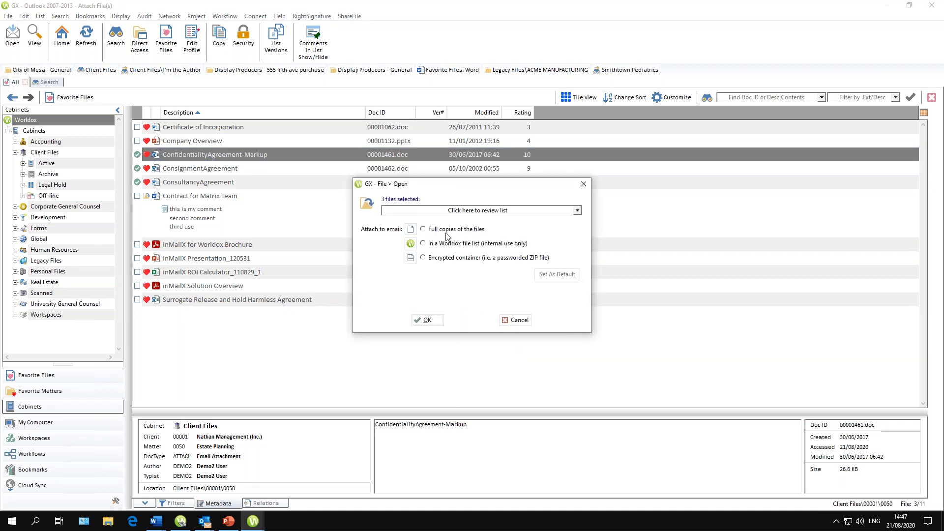
pyautogui.click(426, 320)
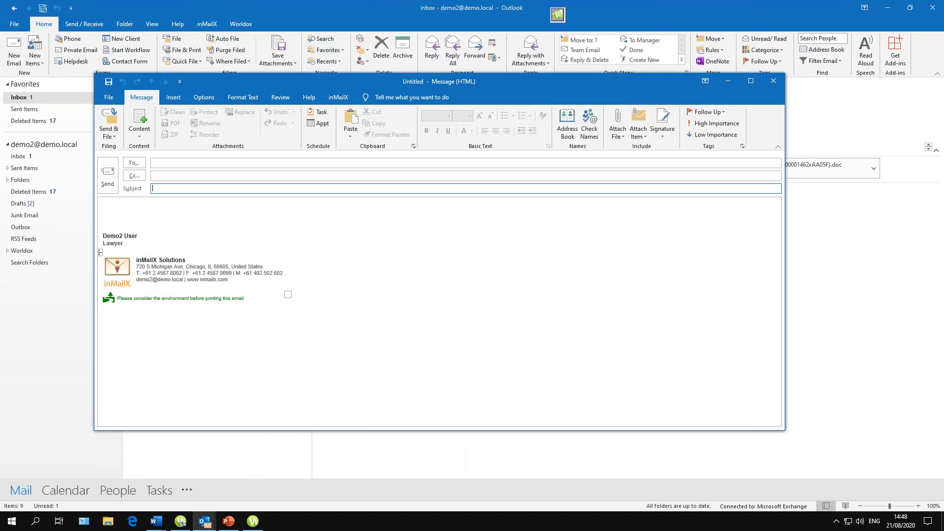
pyautogui.click(727, 81)
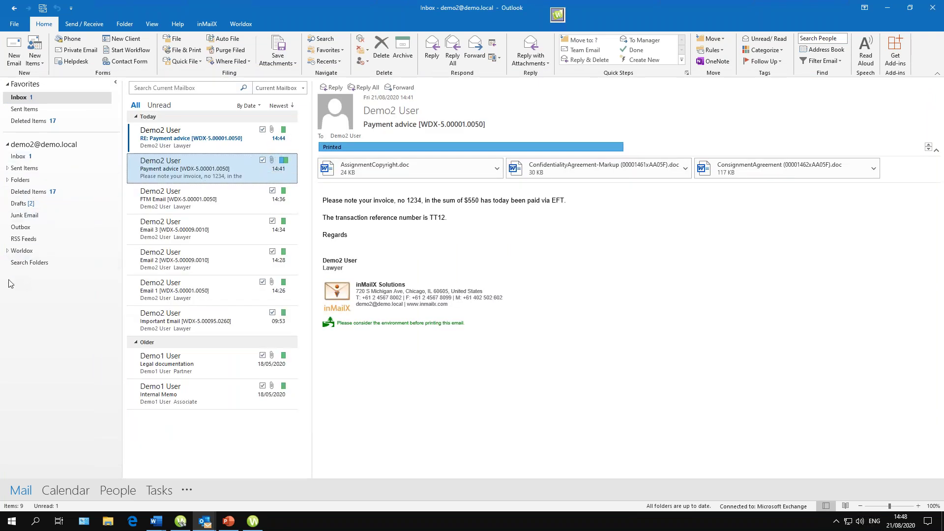
# - Select the Legal documentation email in the Inbox, view its inMailX filing options and close them without filing
pyautogui.click(23, 161)
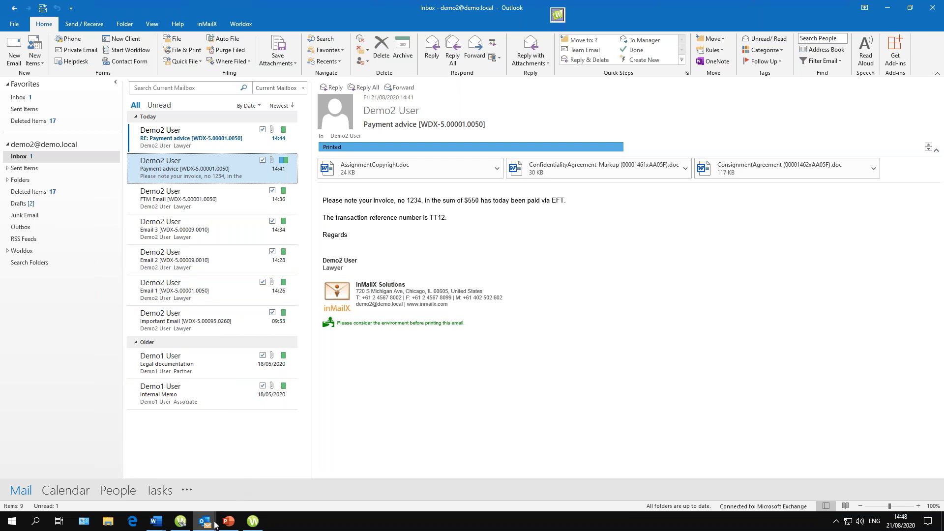
pyautogui.moveTo(256, 525)
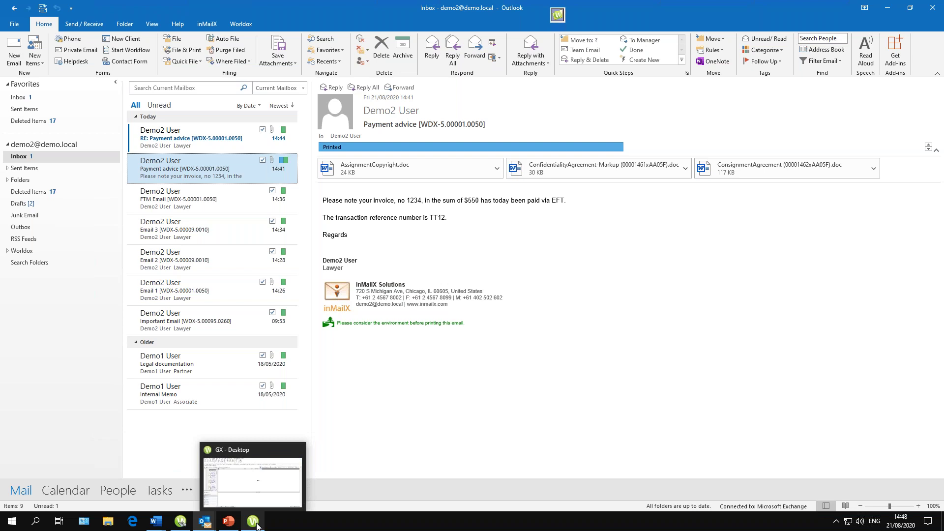
pyautogui.click(191, 298)
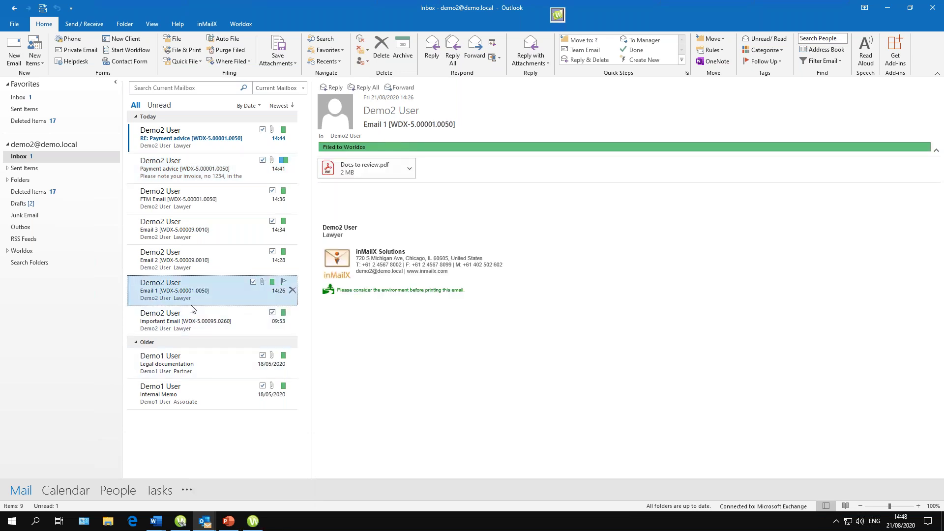
pyautogui.click(210, 357)
pyautogui.rightClick(211, 358)
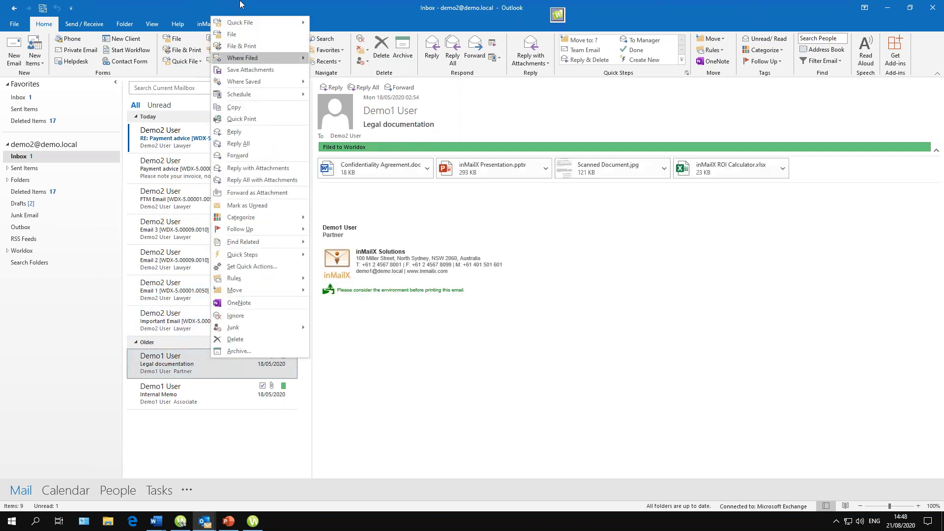
pyautogui.click(240, 34)
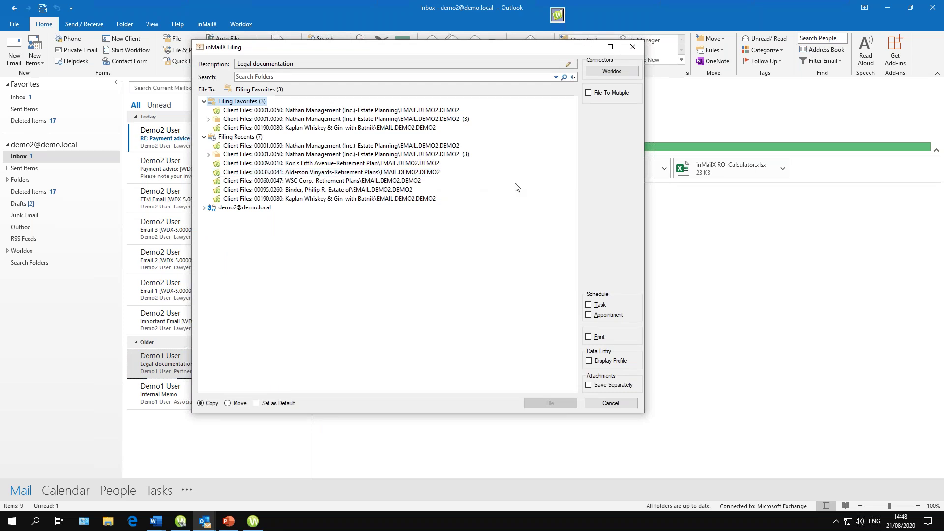
pyautogui.click(610, 403)
# - Save only Scanned Document.jpg from the Legal documentation email to the suggested Estate Planning email folder, with Display Profile enabled
pyautogui.rightClick(226, 363)
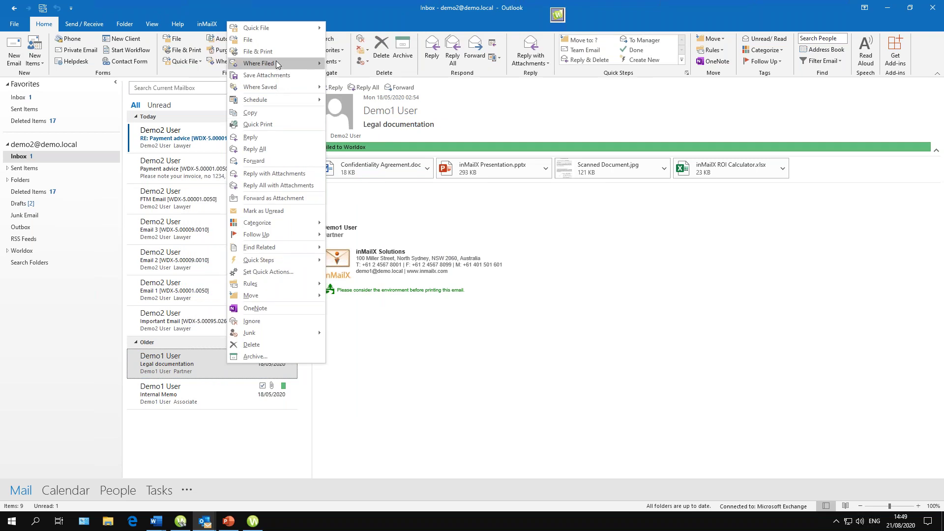
pyautogui.click(275, 75)
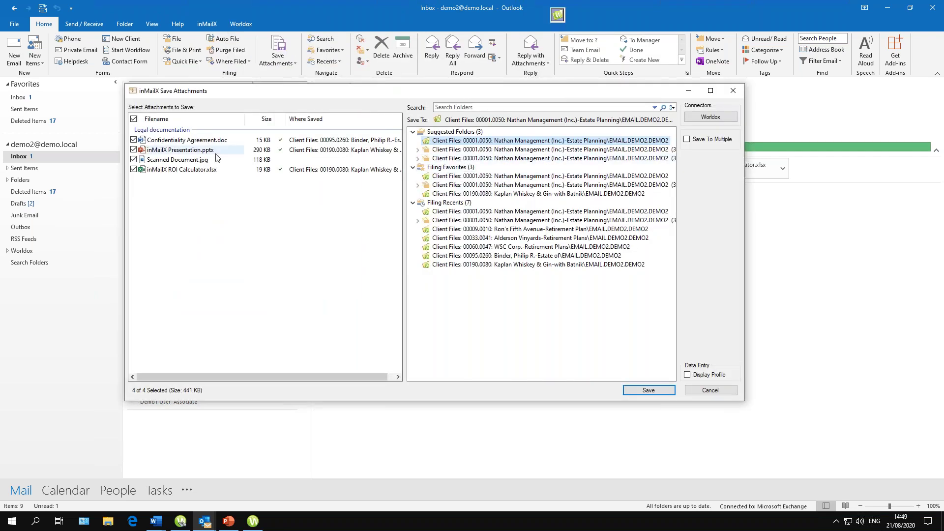
pyautogui.click(133, 169)
pyautogui.click(133, 140)
pyautogui.click(133, 149)
pyautogui.click(142, 159)
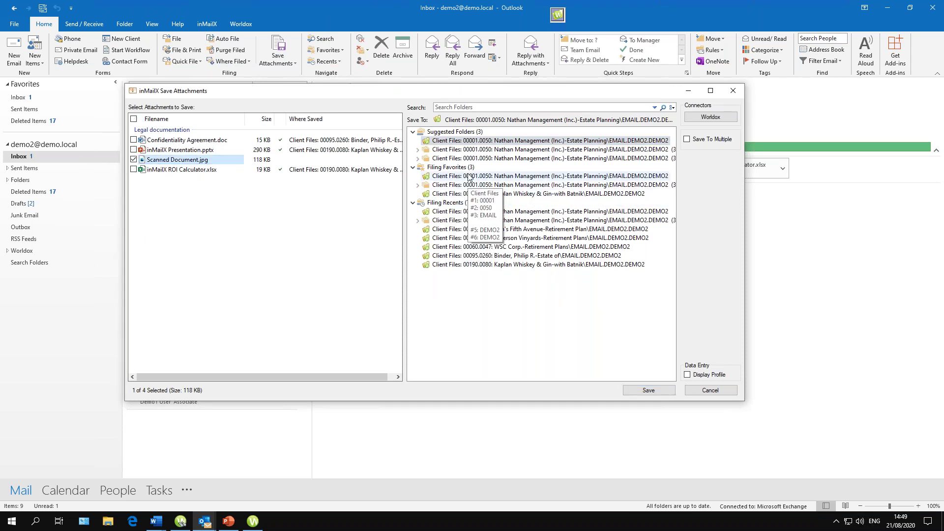
pyautogui.click(689, 374)
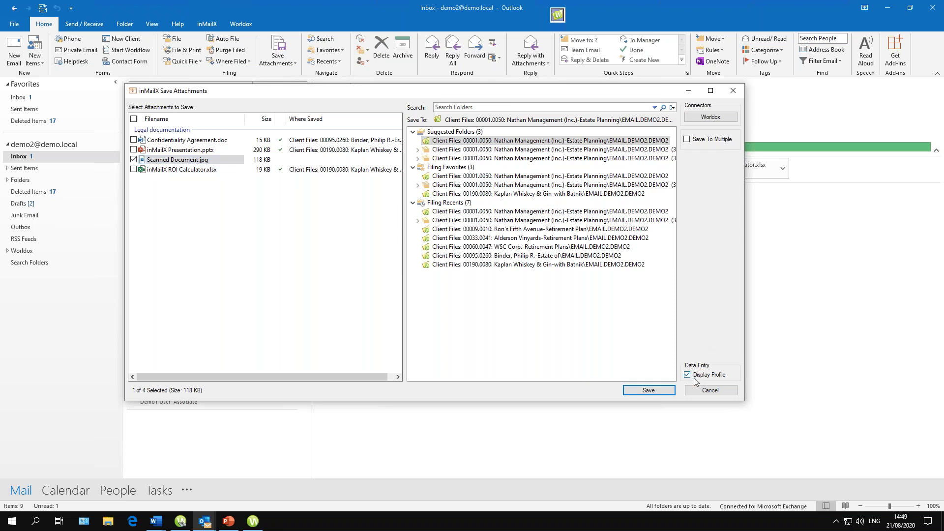
pyautogui.click(658, 389)
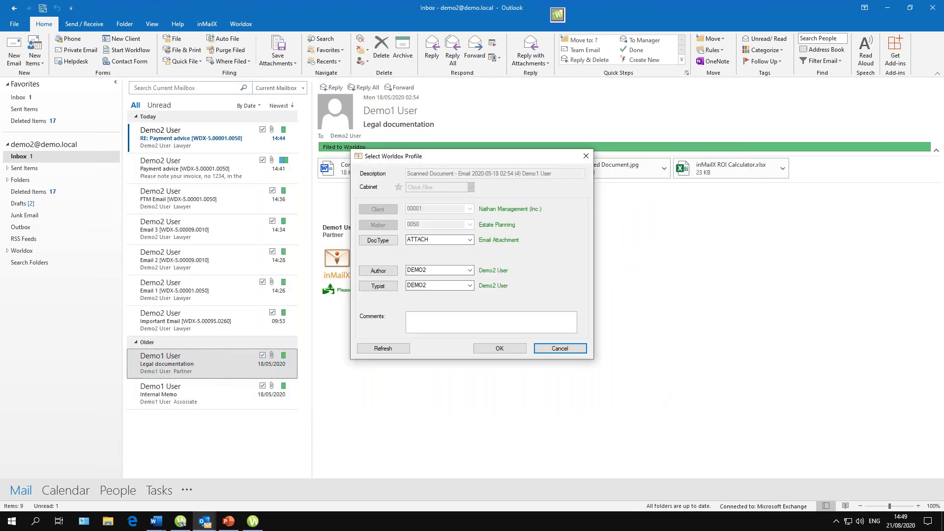
# - Set the attachment's Worldox DocType to EX (Exhibit), save it and close the save results
pyautogui.click(385, 242)
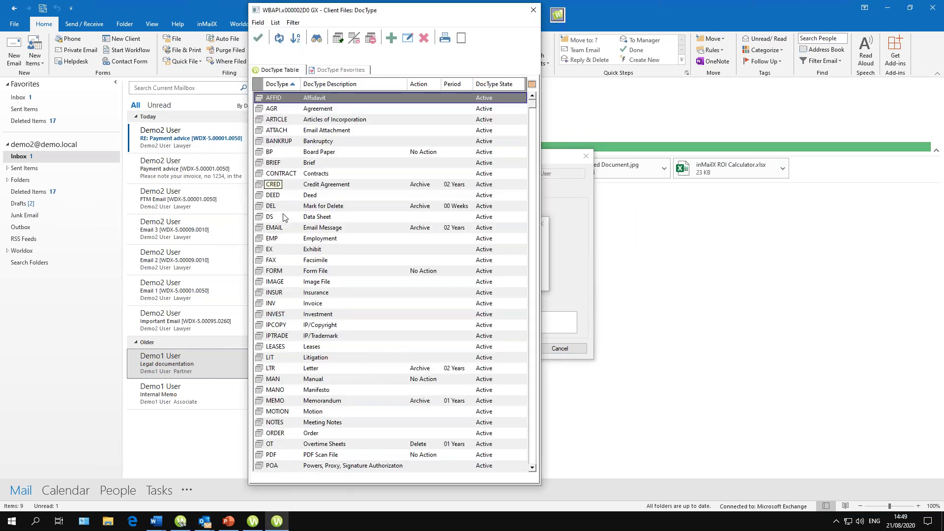
pyautogui.click(283, 253)
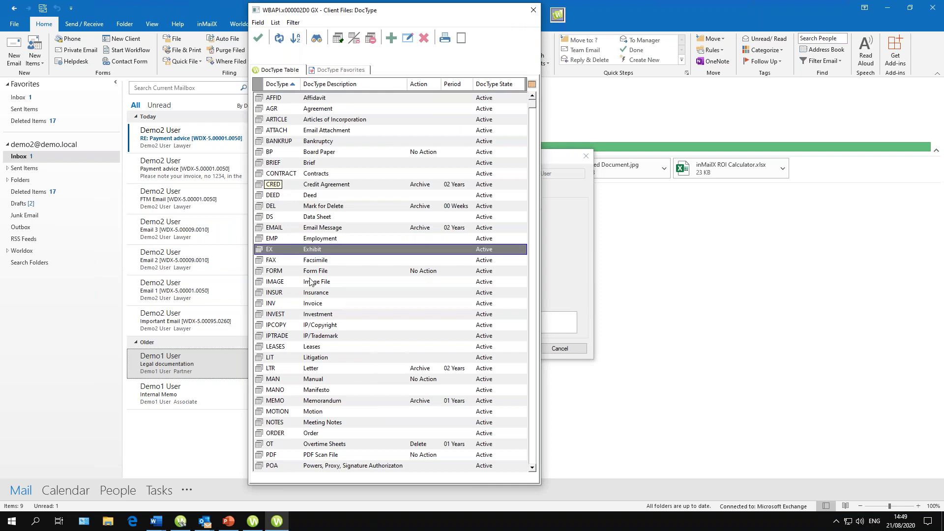
pyautogui.doubleClick(300, 254)
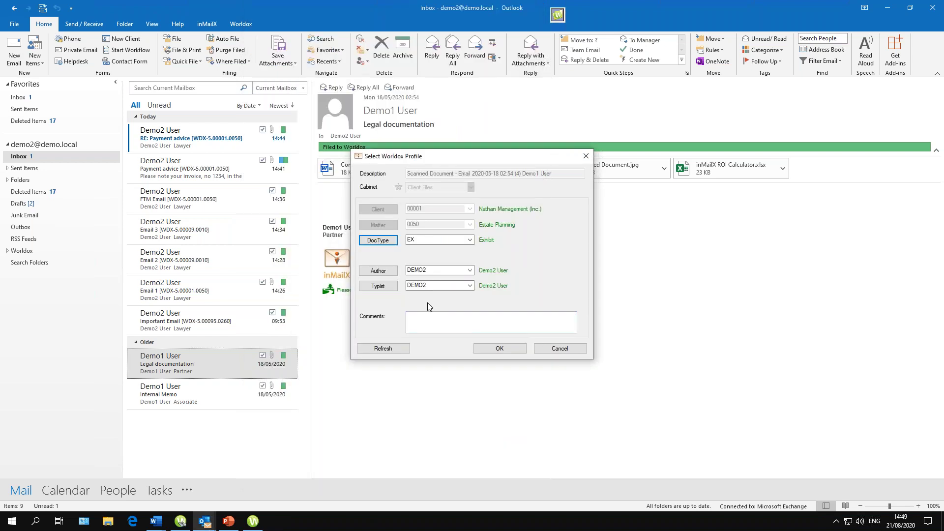
pyautogui.click(423, 319)
pyautogui.click(507, 352)
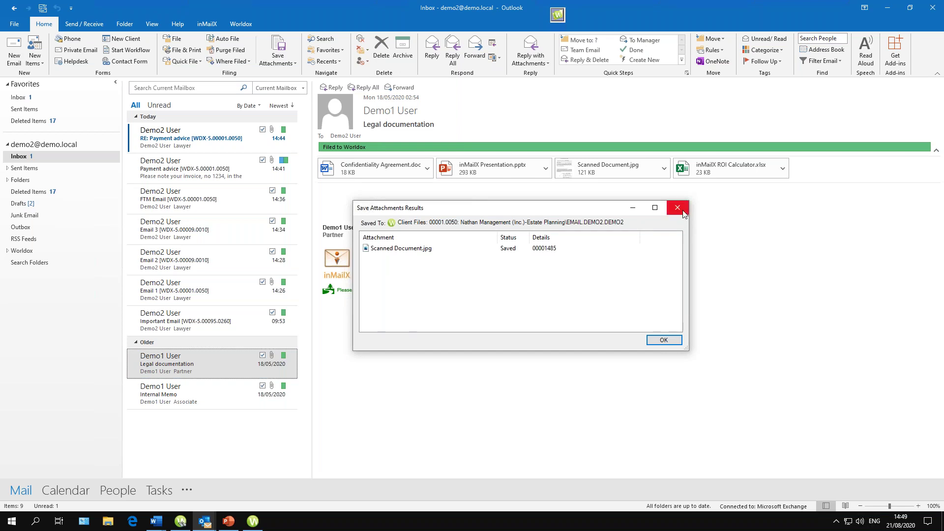
pyautogui.click(677, 208)
# - Check the Worldox profile properties of the saved Scanned Document attachment through Where Saved, and cancel without changes
pyautogui.rightClick(191, 363)
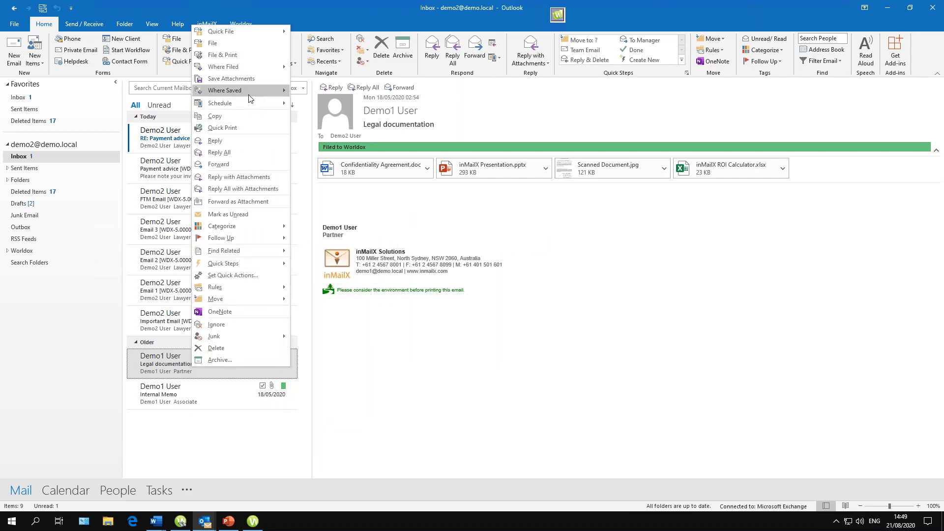
pyautogui.moveTo(250, 97)
pyautogui.moveTo(319, 115)
pyautogui.click(433, 117)
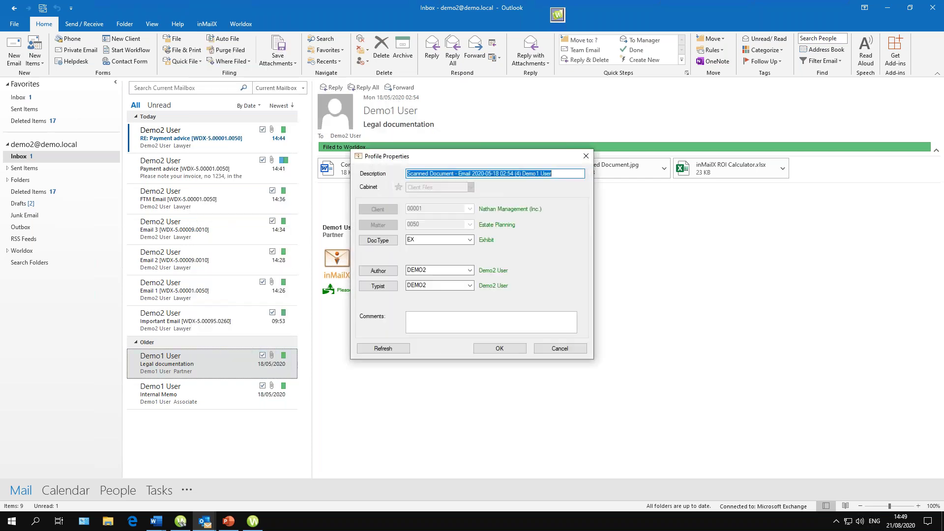
pyautogui.click(412, 239)
pyautogui.click(578, 352)
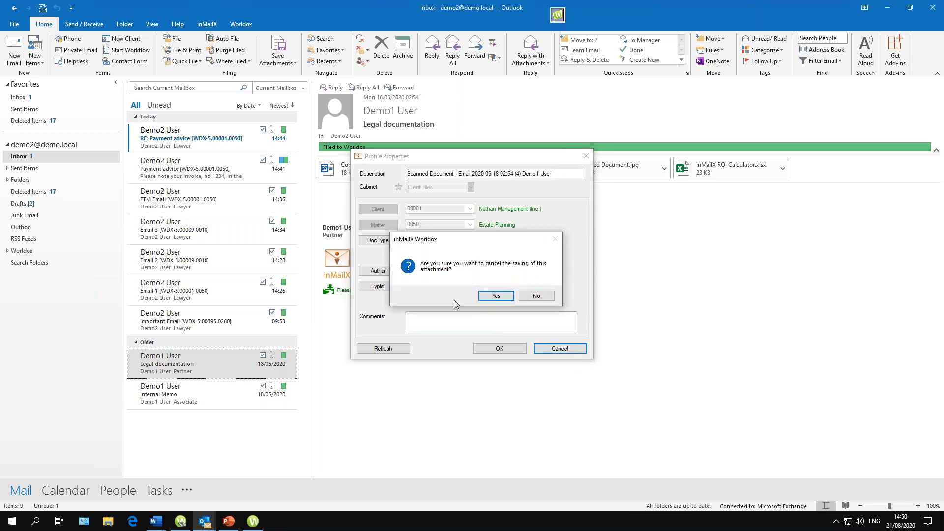
pyautogui.click(488, 295)
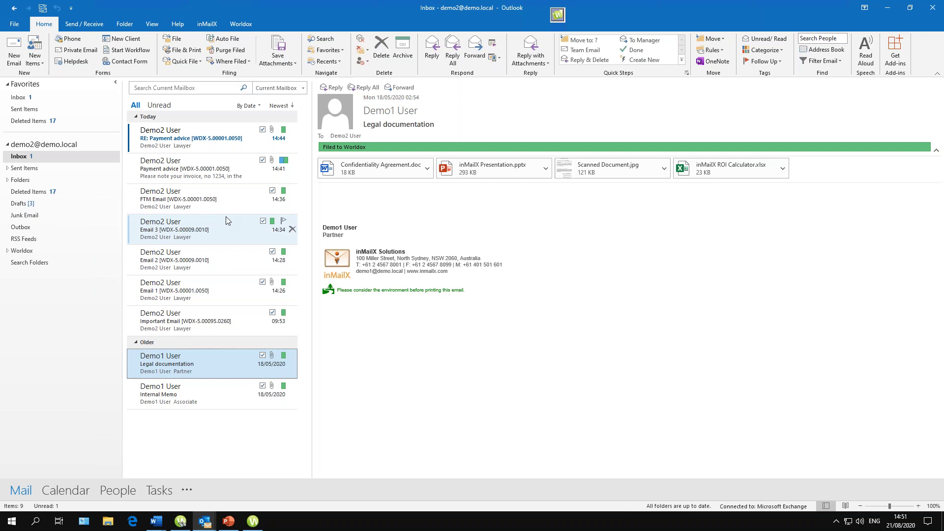
# - File a copy of the Internal Memo email to the mailbox folder Worldox > [Client Files] > 00001 > 0010
pyautogui.click(212, 391)
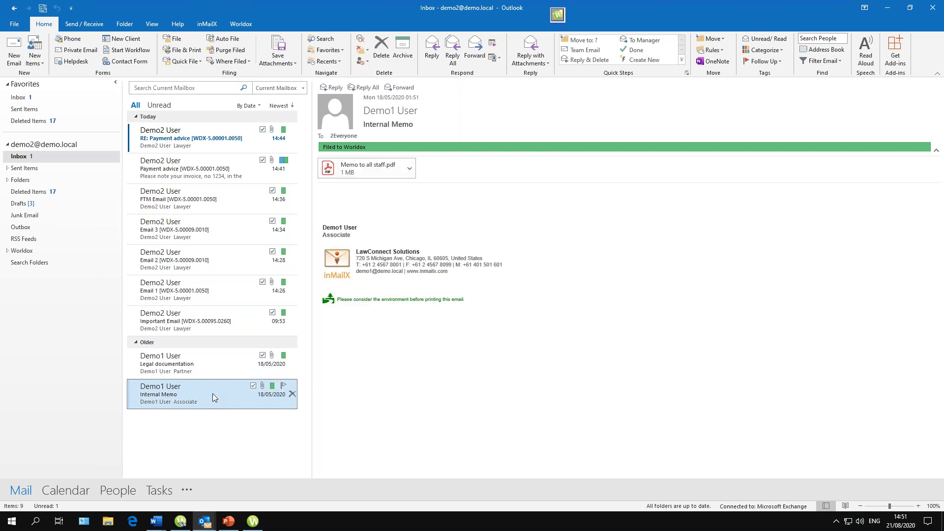
pyautogui.rightClick(212, 393)
pyautogui.click(244, 72)
pyautogui.doubleClick(211, 209)
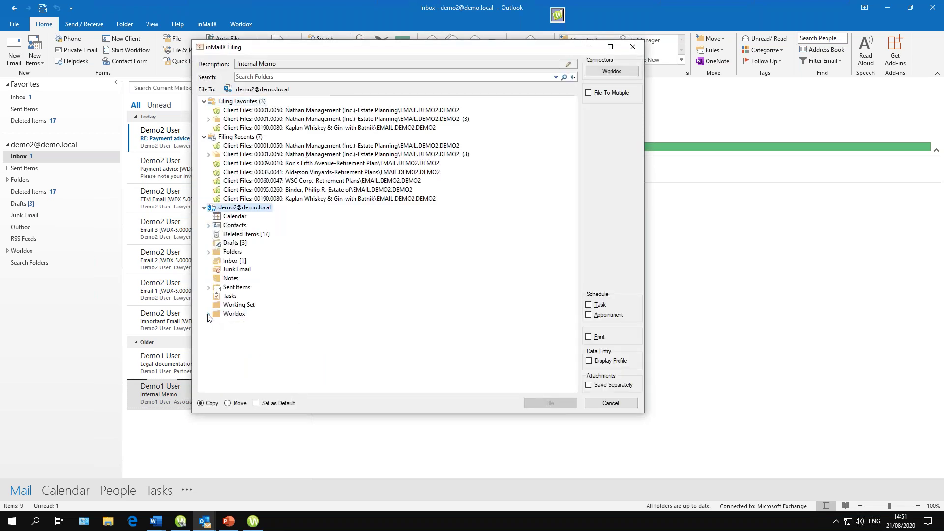
pyautogui.doubleClick(232, 313)
pyautogui.doubleClick(214, 325)
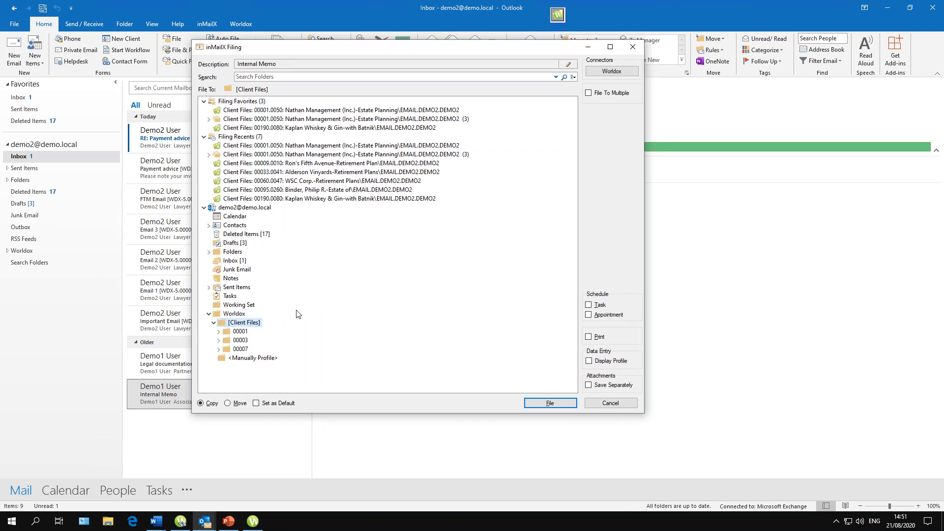
pyautogui.click(218, 332)
pyautogui.click(244, 340)
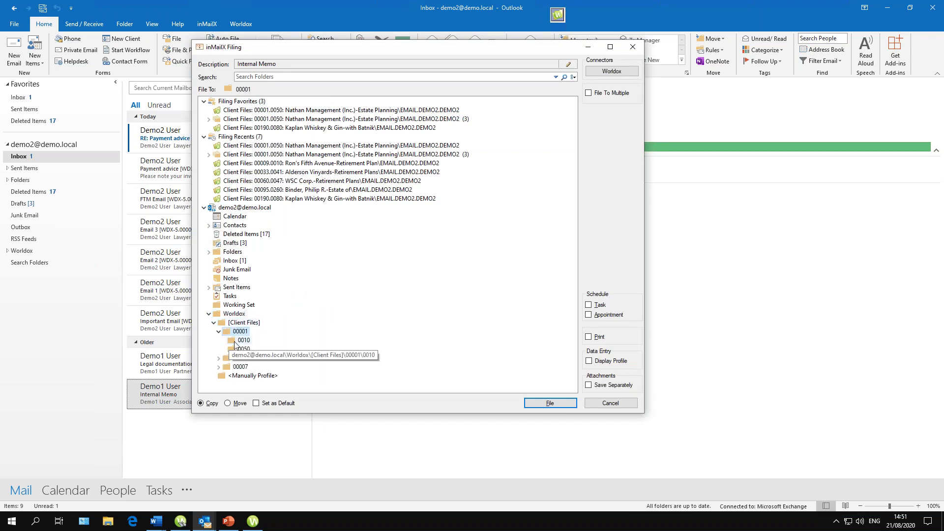
pyautogui.click(542, 406)
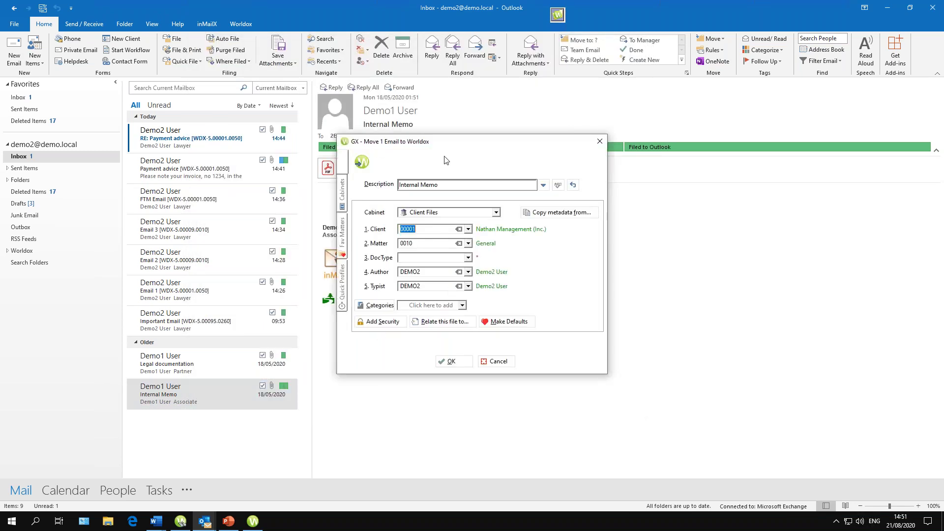
# - Set the Internal Memo's DocType to EMAIL, complete the move to Worldox and dismiss the confirmation
pyautogui.click(468, 259)
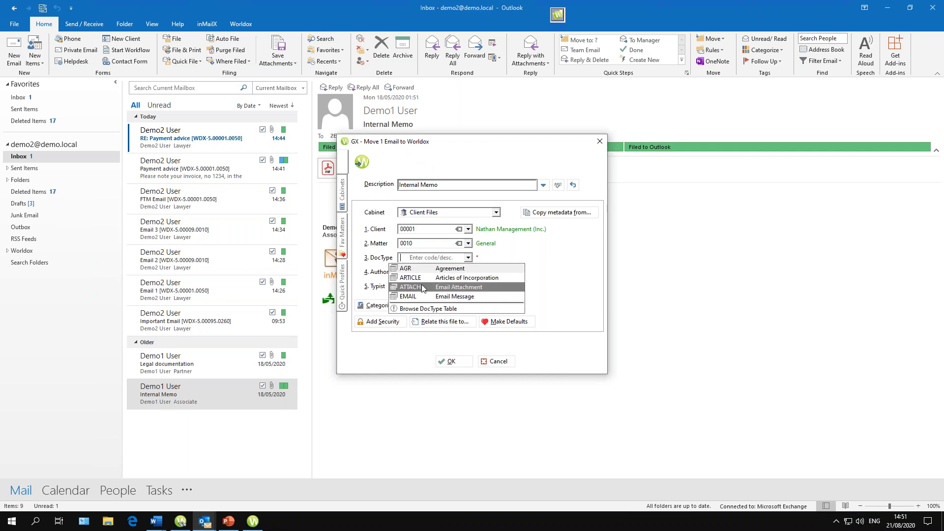
pyautogui.click(420, 296)
pyautogui.click(450, 361)
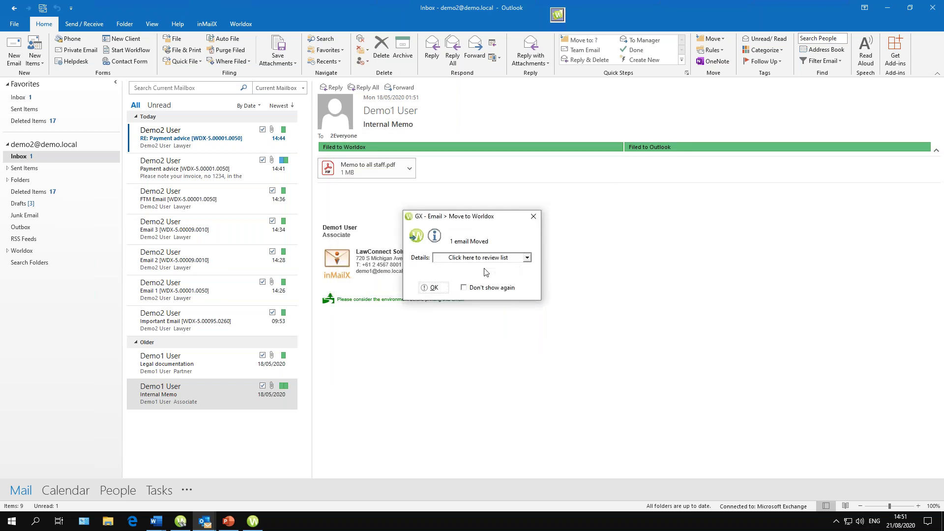
pyautogui.click(432, 287)
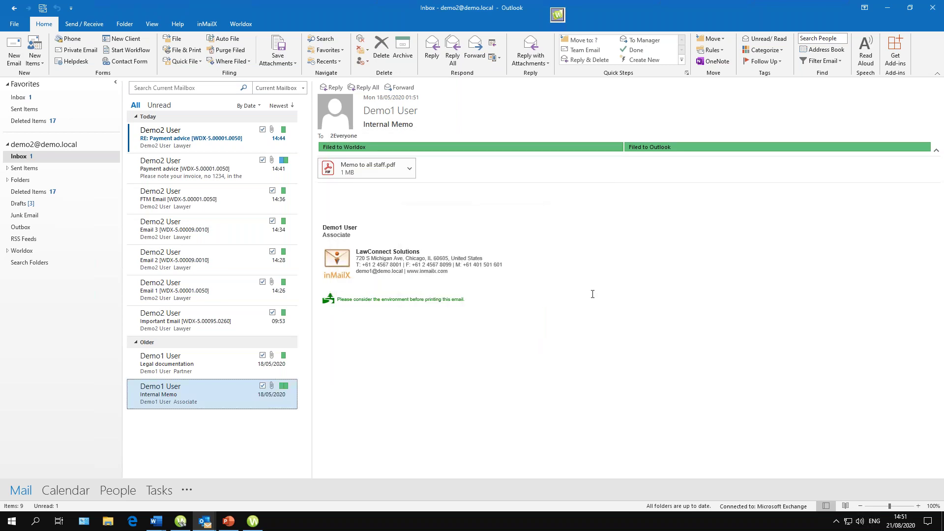